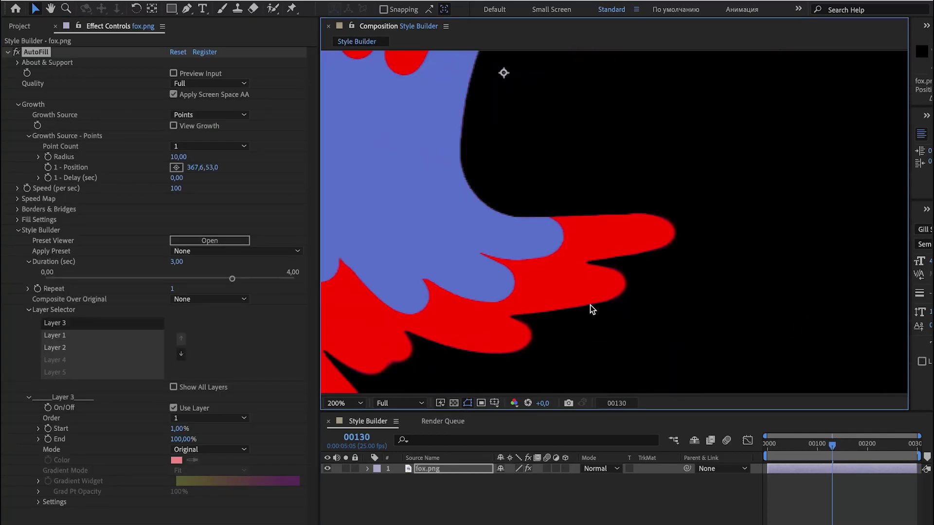
Preview the example fill animation at 100% zoom across several frames
{"action": "left_click_drag", "start_coordinate": [595, 220], "coordinate": [617, 281]}
{"action": "key", "text": "v"}
{"action": "key", "text": "alt+slash"}
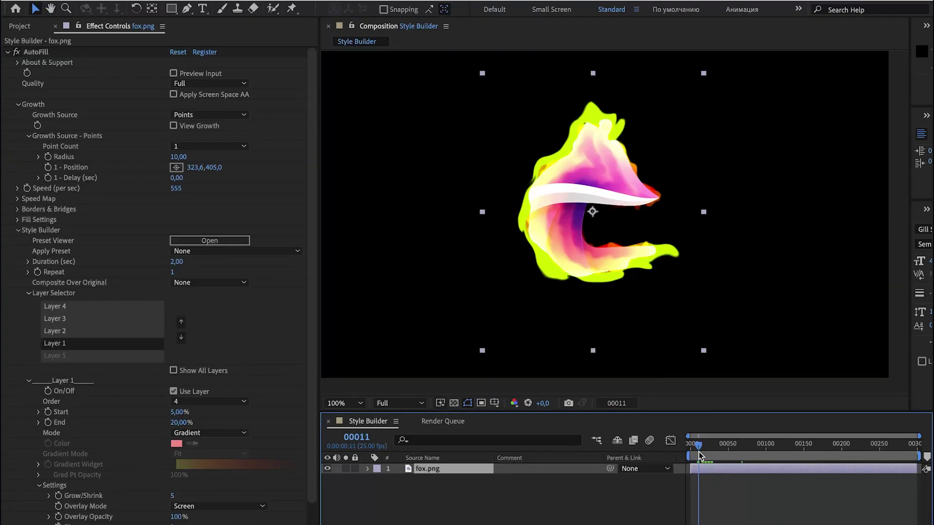
{"action": "left_click_drag", "start_coordinate": [699, 451], "coordinate": [703, 452]}
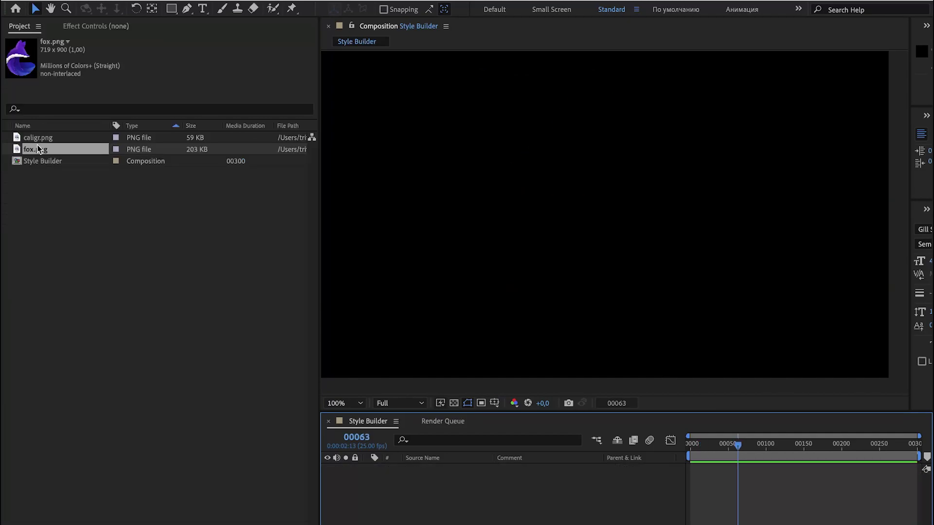
{"action": "left_click_drag", "start_coordinate": [37, 146], "coordinate": [477, 478]}
Apply Plugin Everything > AutoFill to fox.png and expand its Style Builder settings
{"action": "left_click", "coordinate": [109, 25]}
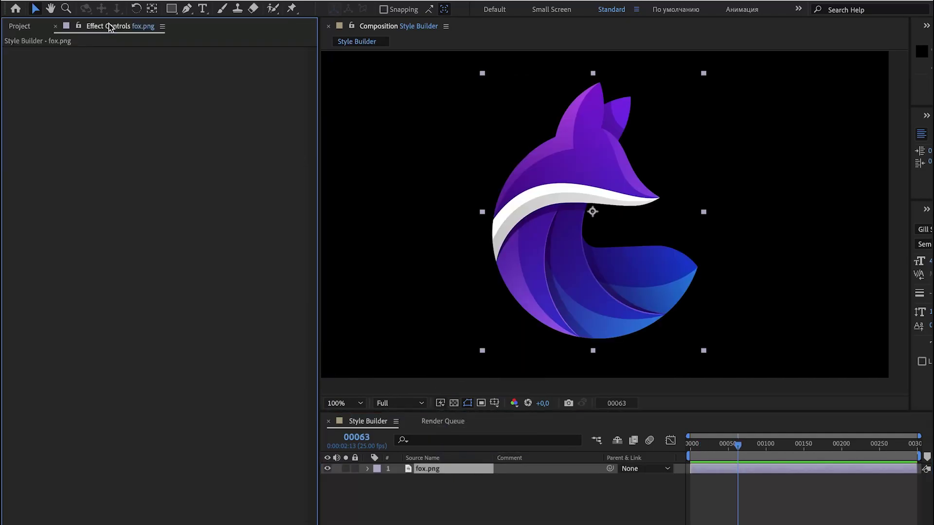
{"action": "right_click", "coordinate": [89, 106]}
{"action": "mouse_move", "coordinate": [170, 379]}
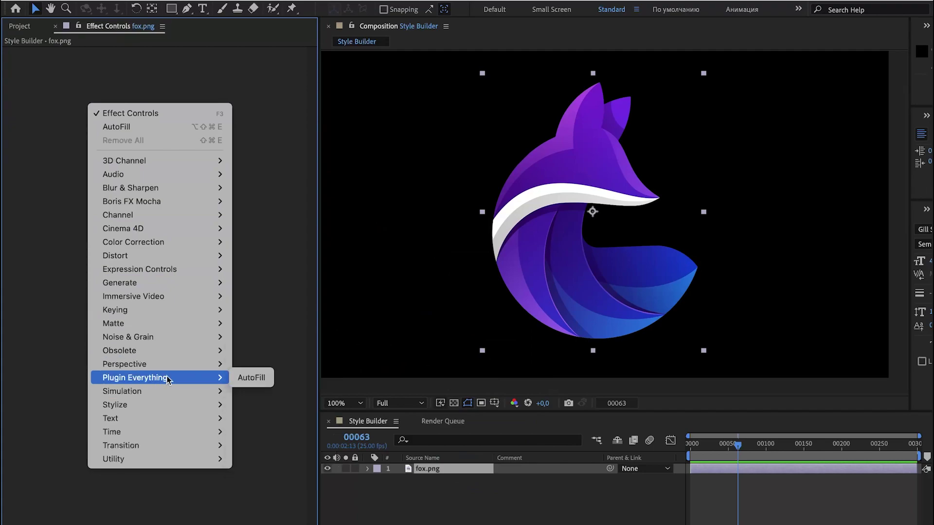
{"action": "left_click", "coordinate": [262, 379]}
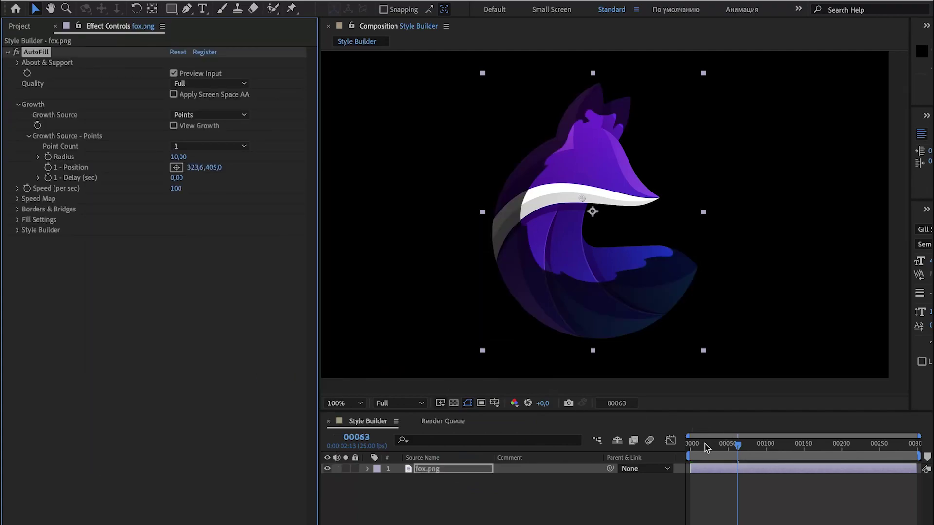
{"action": "left_click_drag", "start_coordinate": [705, 444], "coordinate": [758, 456]}
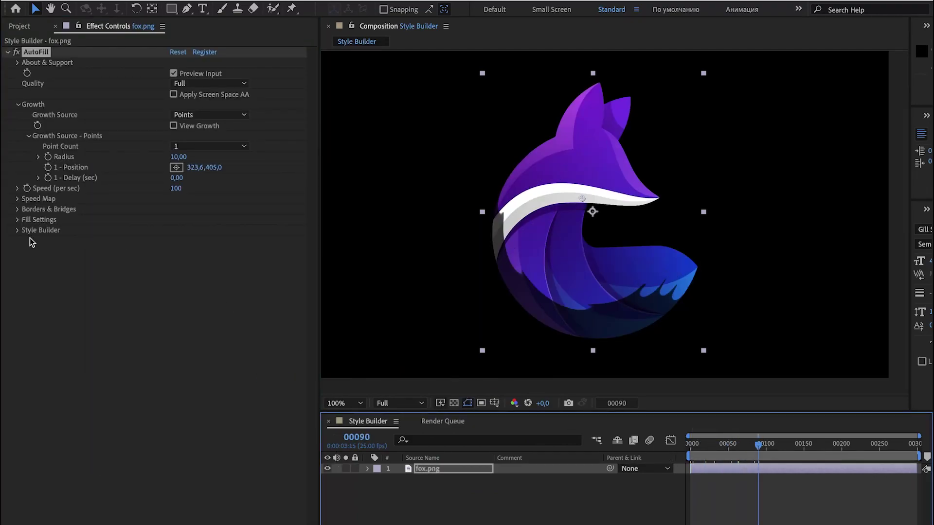
{"action": "left_click", "coordinate": [17, 230]}
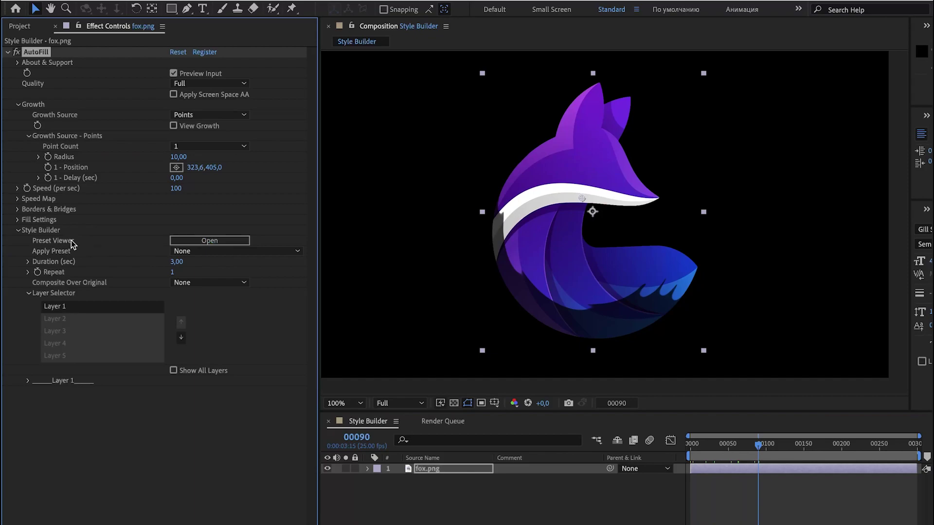
{"action": "left_click", "coordinate": [210, 240]}
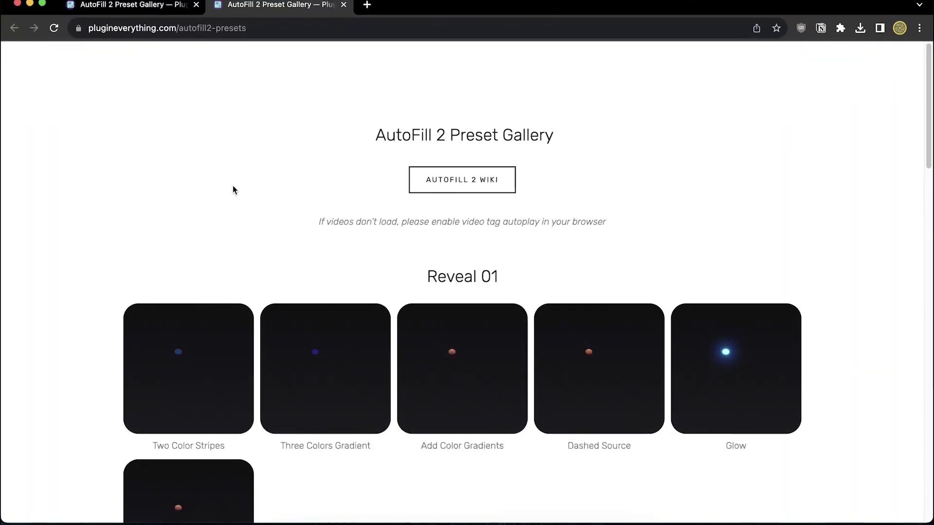
{"action": "scroll", "coordinate": [311, 197], "scroll_direction": "down", "scroll_amount": 3}
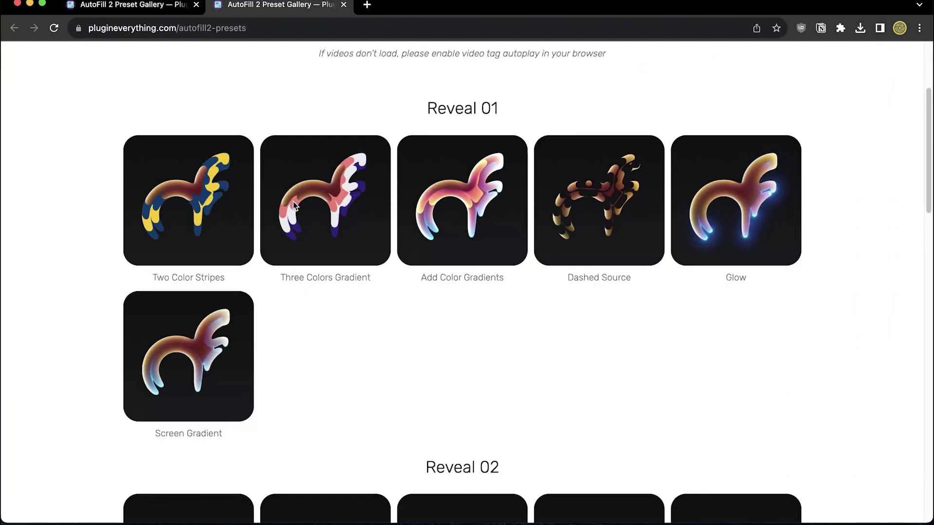
{"action": "scroll", "coordinate": [594, 217], "scroll_direction": "down", "scroll_amount": 10}
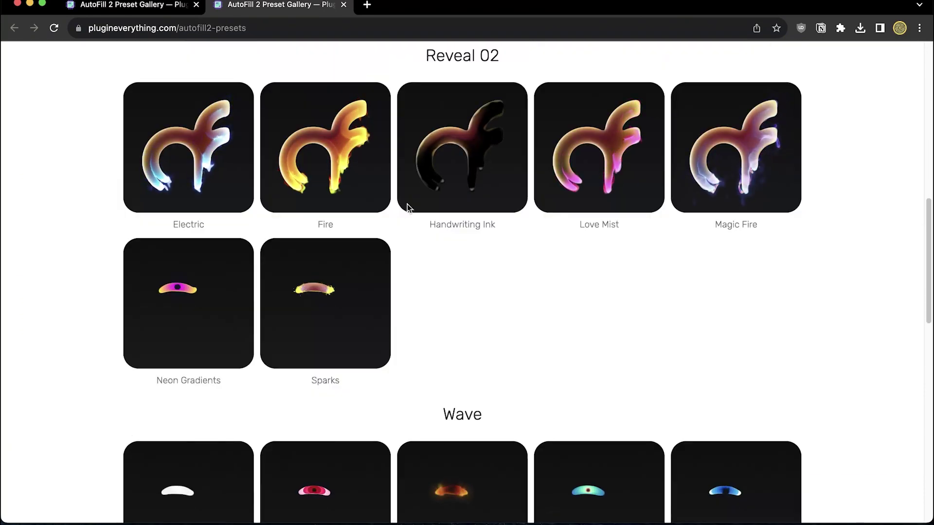
{"action": "scroll", "coordinate": [360, 236], "scroll_direction": "down", "scroll_amount": 5}
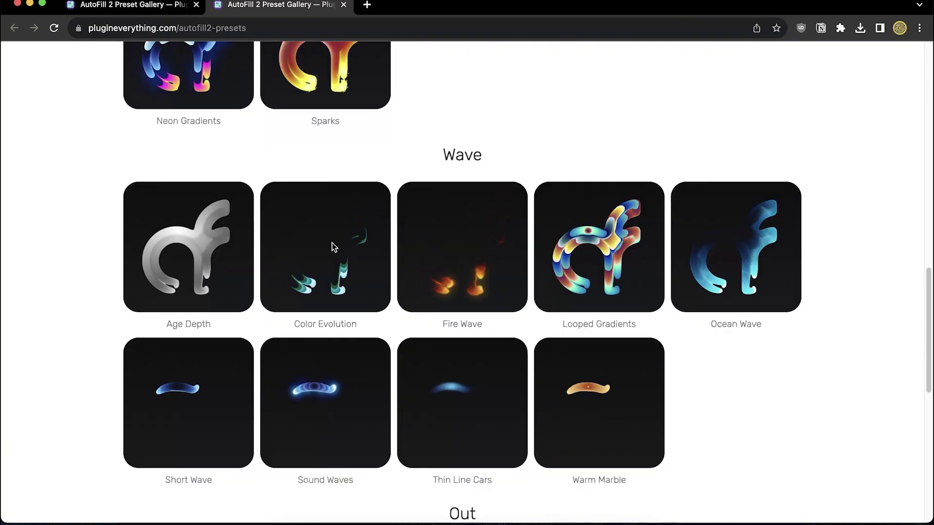
{"action": "scroll", "coordinate": [346, 262], "scroll_direction": "up", "scroll_amount": 12}
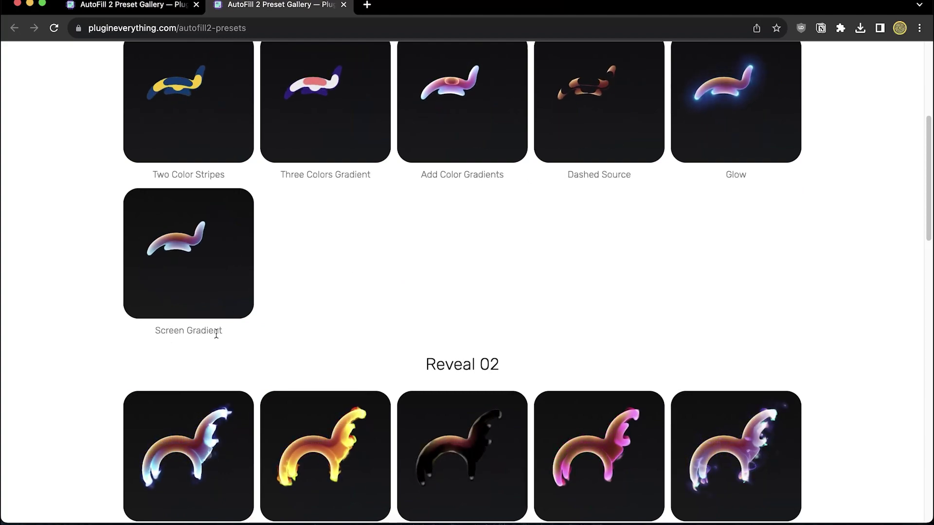
Apply the (Reveal) Screen Gradient preset to the fox in Style Builder
{"action": "left_click", "coordinate": [507, 517]}
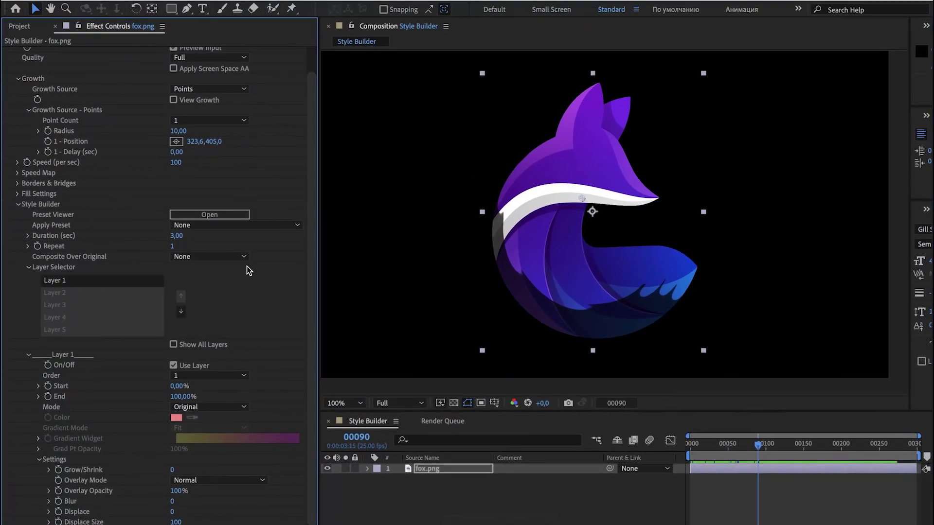
{"action": "left_click", "coordinate": [213, 225]}
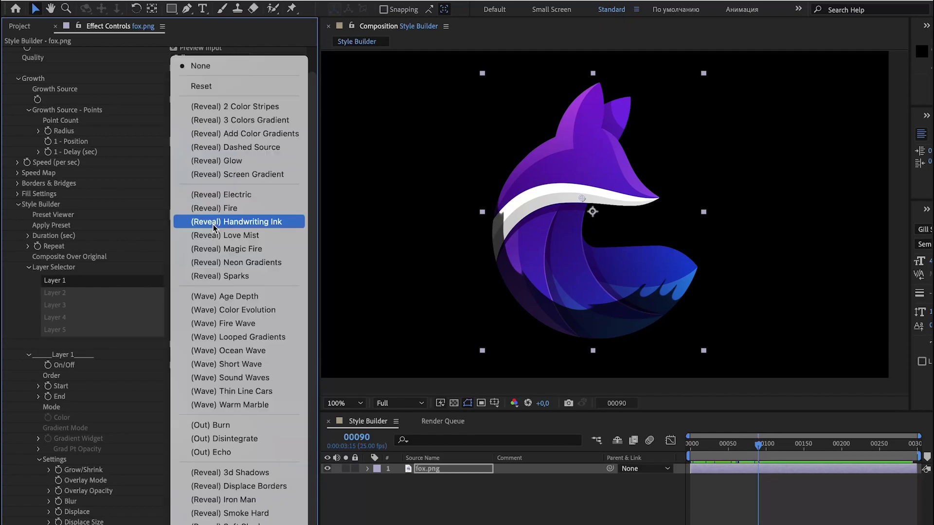
{"action": "left_click", "coordinate": [279, 176]}
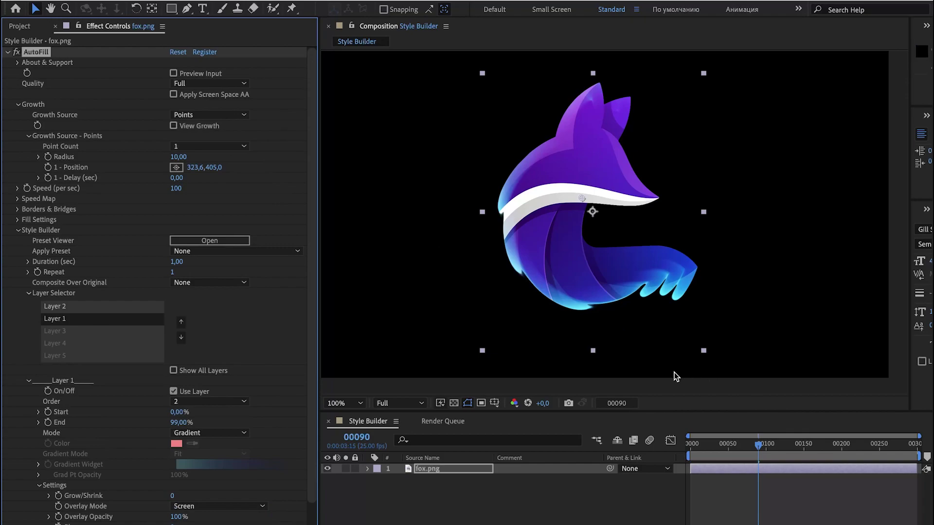
Check frames 00152 to 00068, then lengthen the Duration to 2,16 seconds
{"action": "left_click", "coordinate": [802, 446]}
{"action": "left_click_drag", "start_coordinate": [810, 451], "coordinate": [754, 456]}
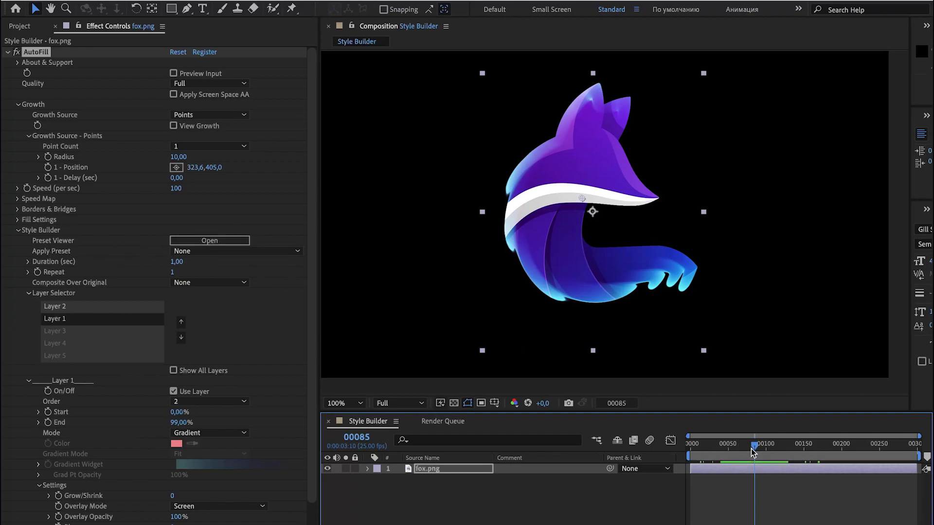
{"action": "mouse_move", "coordinate": [751, 448]}
{"action": "left_mouse_down"}
{"action": "mouse_move", "coordinate": [718, 451]}
{"action": "mouse_move", "coordinate": [741, 448]}
{"action": "left_mouse_up"}
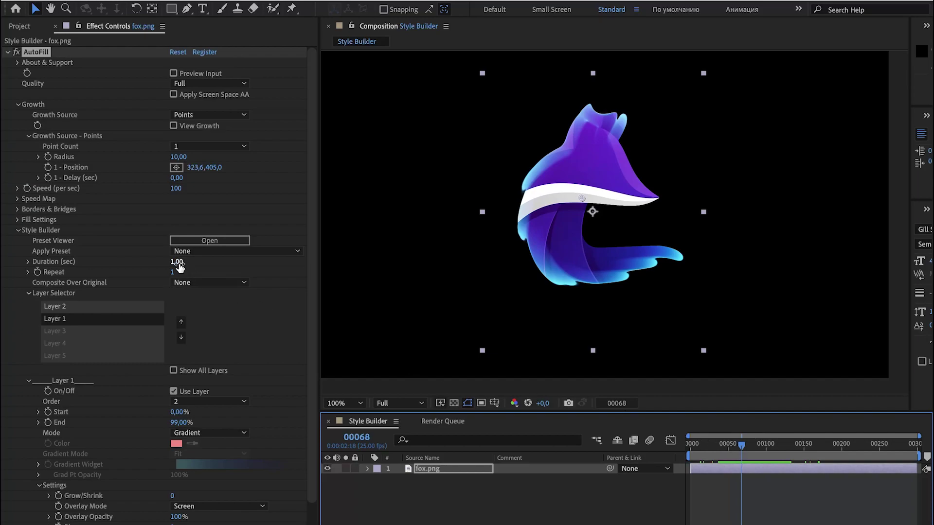
{"action": "left_click_drag", "start_coordinate": [179, 266], "coordinate": [294, 271]}
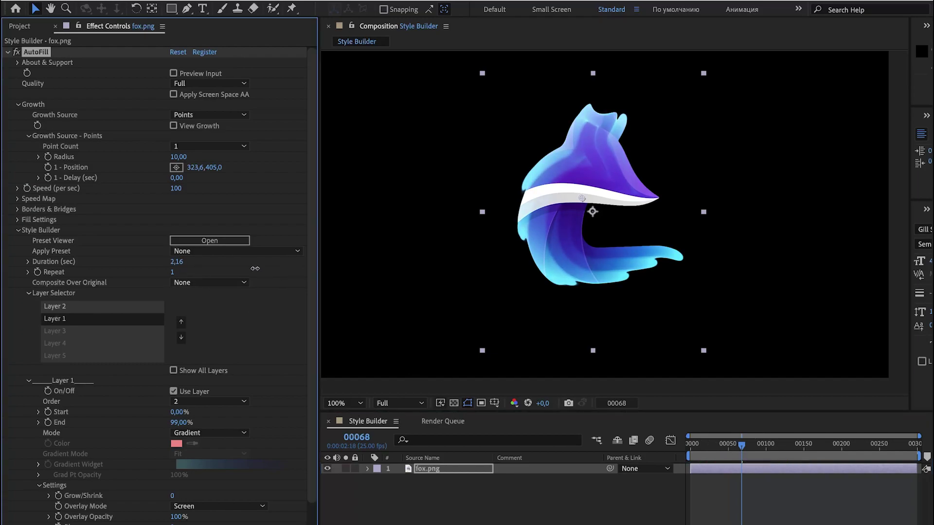
Apply the (Reveal) Fire preset and set Speed (per sec) to 555
{"action": "left_click", "coordinate": [248, 250]}
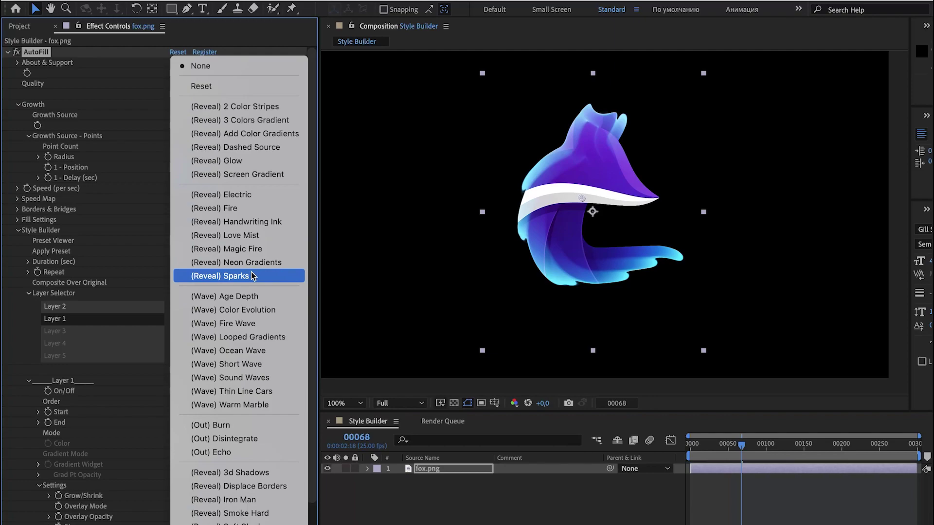
{"action": "left_click", "coordinate": [232, 210]}
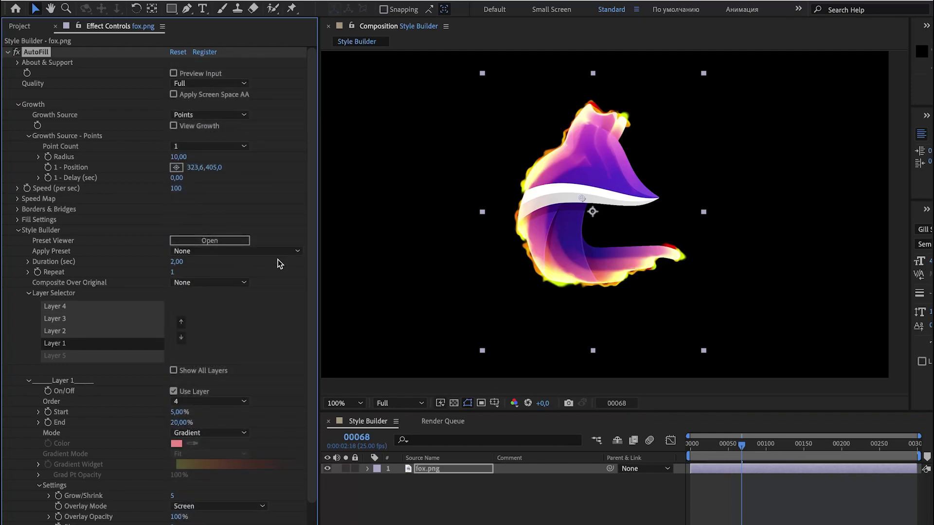
{"action": "left_click", "coordinate": [178, 189]}
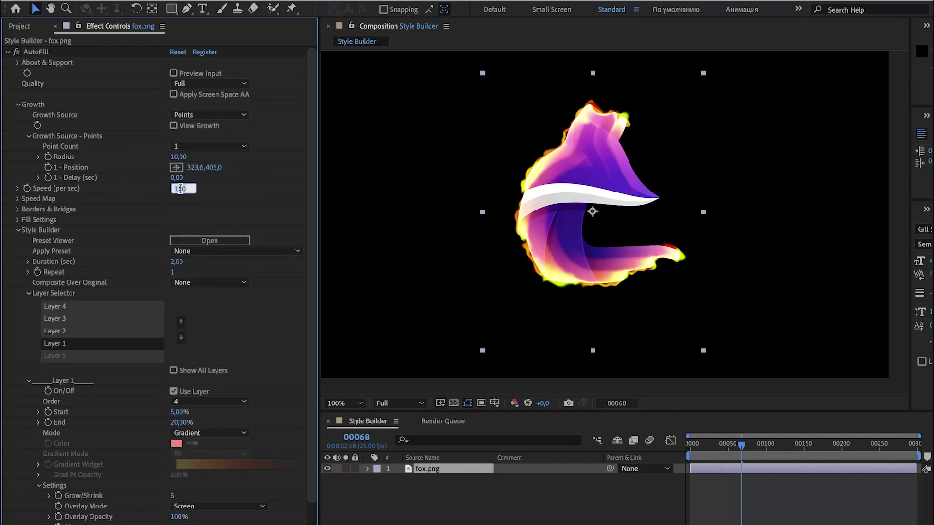
{"action": "type", "text": "555"}
{"action": "key", "text": "Return"}
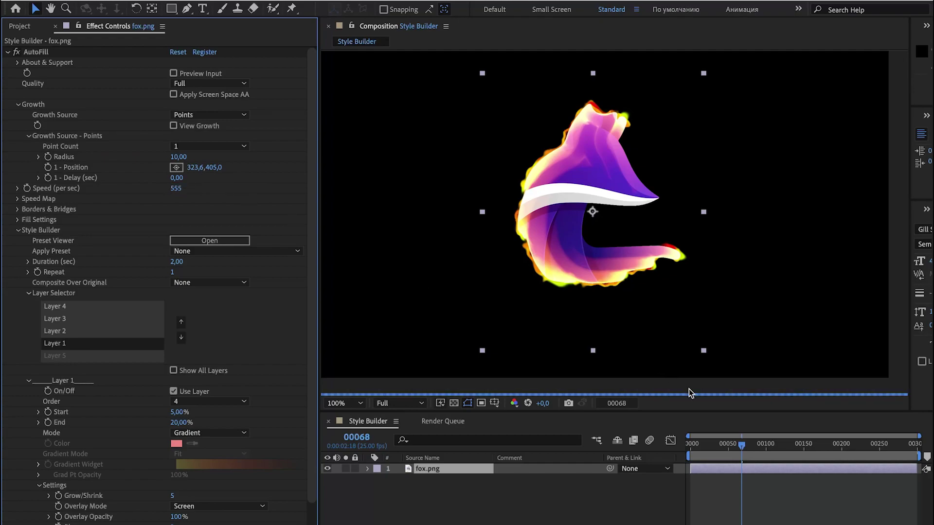
{"action": "left_click_drag", "start_coordinate": [714, 444], "coordinate": [703, 453]}
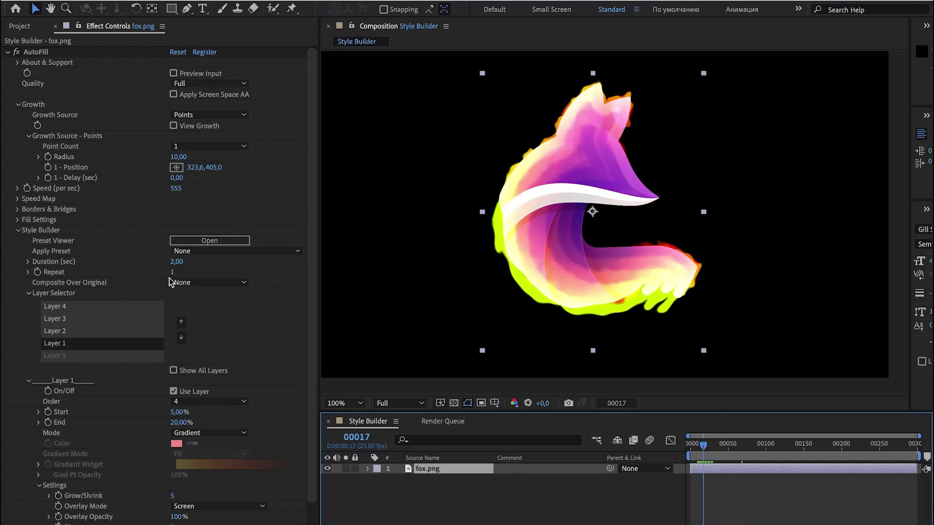
Shorten the Duration slider to 1,54 seconds and inspect the fill around frame 17
{"action": "left_click", "coordinate": [27, 262]}
{"action": "left_click_drag", "start_coordinate": [170, 279], "coordinate": [74, 282]}
{"action": "left_click", "coordinate": [28, 261]}
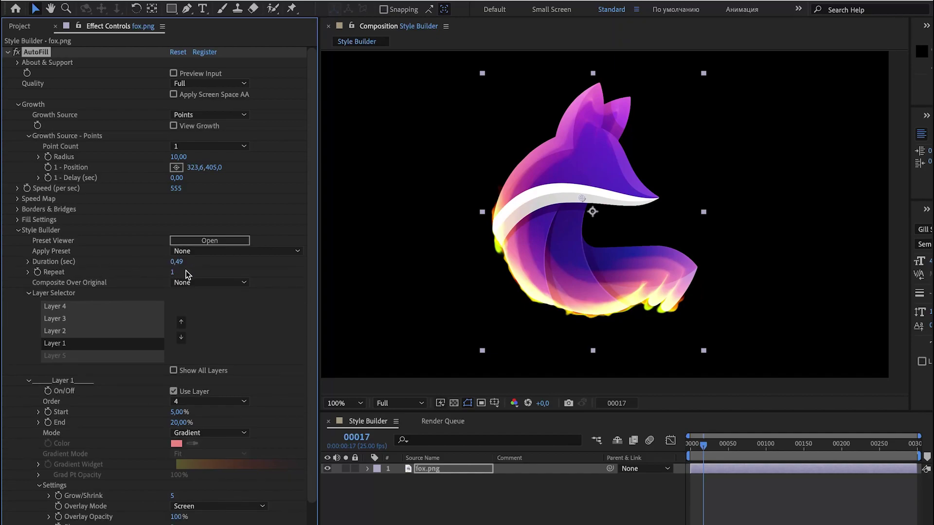
{"action": "left_click", "coordinate": [173, 272]}
{"action": "left_click_drag", "start_coordinate": [705, 446], "coordinate": [704, 447]}
Set Speed back to 100 and raise the Duration to about 1,17 seconds
{"action": "left_click", "coordinate": [176, 188]}
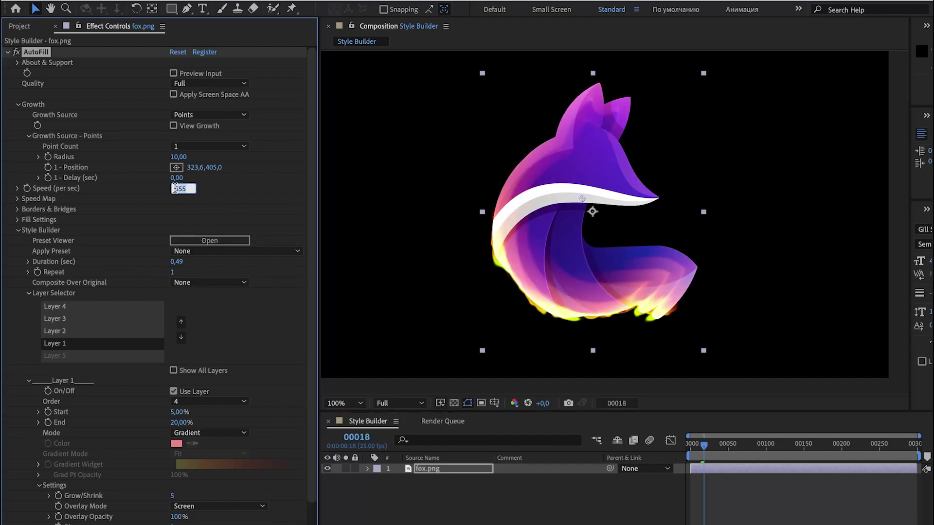
{"action": "type", "text": "100"}
{"action": "key", "text": "Return"}
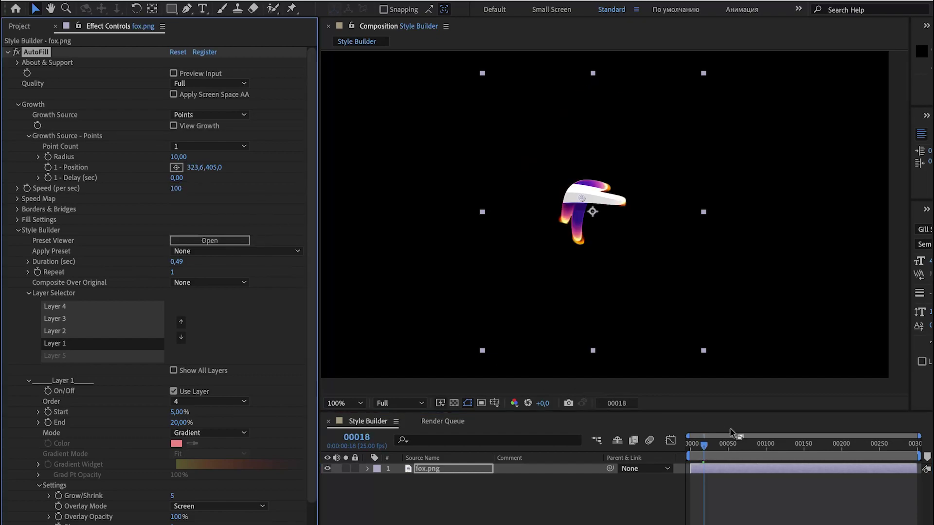
{"action": "left_click_drag", "start_coordinate": [709, 450], "coordinate": [740, 458]}
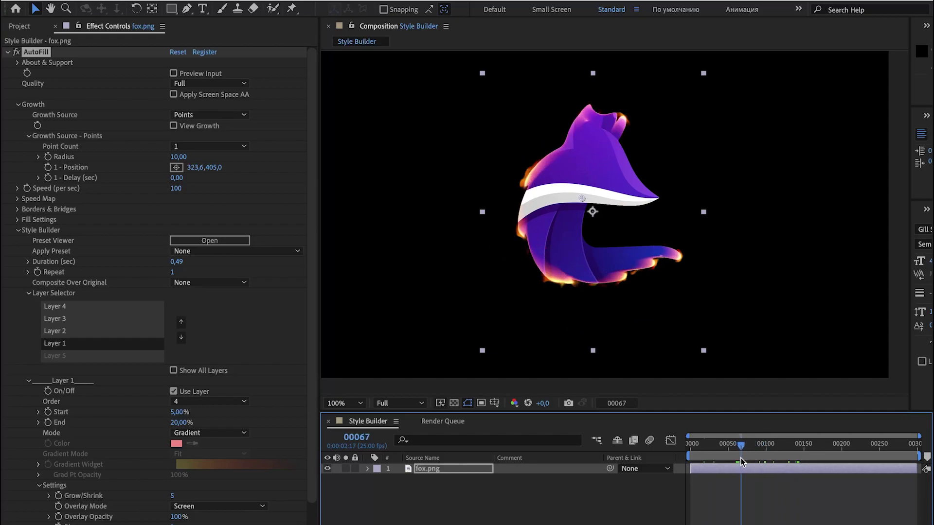
{"action": "left_click_drag", "start_coordinate": [176, 261], "coordinate": [230, 271]}
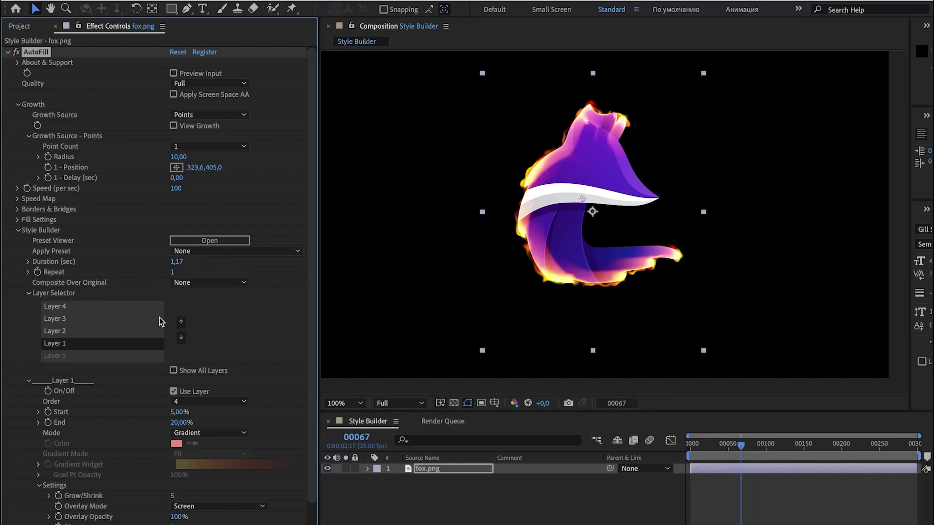
Reapply the (Reveal) Screen Gradient preset and check Layer 1 and Layer 2 settings
{"action": "left_click", "coordinate": [239, 251]}
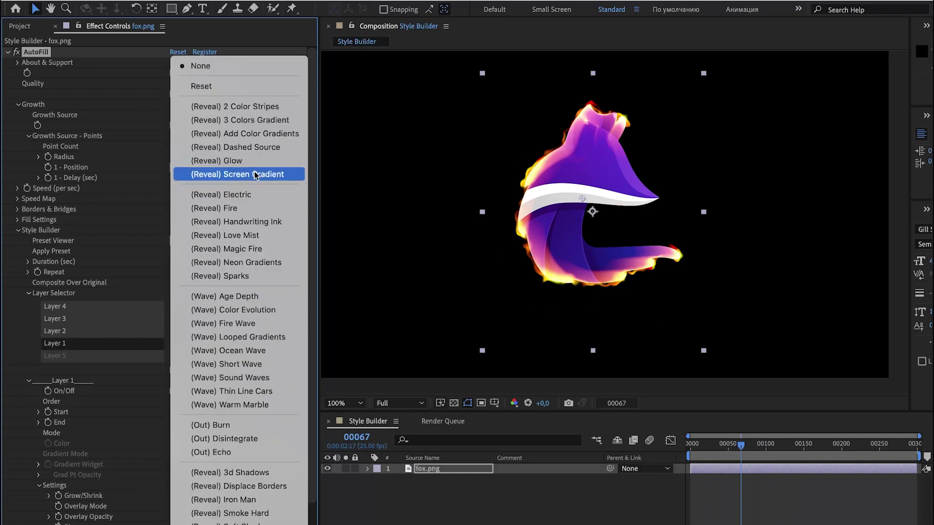
{"action": "left_click", "coordinate": [236, 174]}
{"action": "left_click_drag", "start_coordinate": [741, 454], "coordinate": [746, 455]}
{"action": "left_click", "coordinate": [78, 307]}
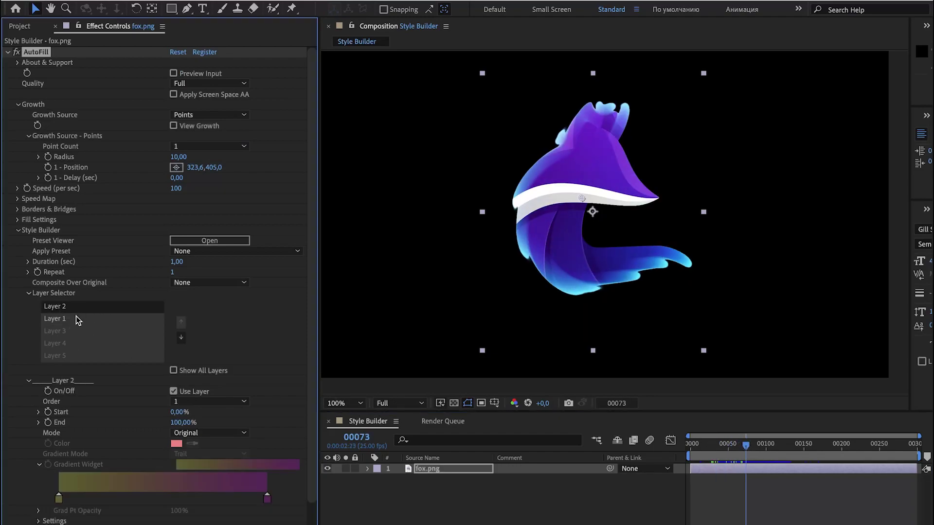
{"action": "left_click", "coordinate": [76, 317]}
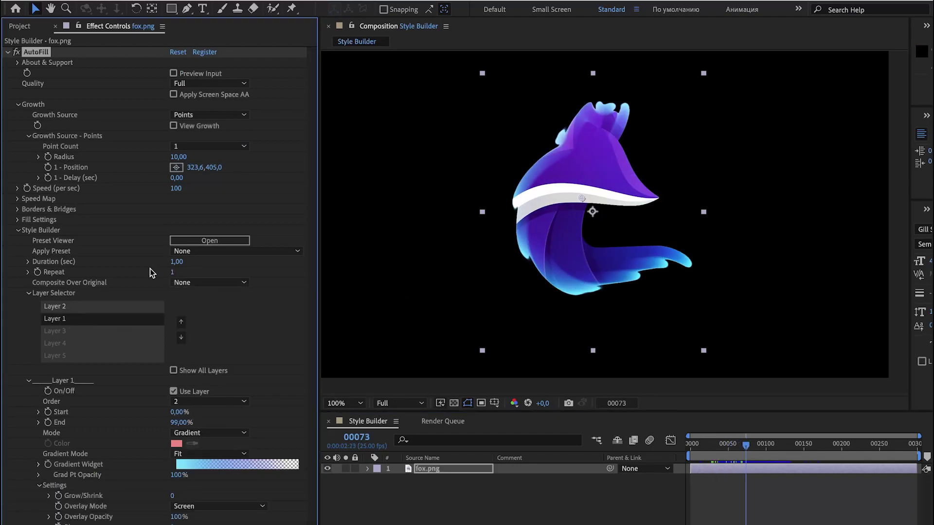
Set the fill Repeat to 3 and preview the repeated animation
{"action": "left_click", "coordinate": [172, 273]}
{"action": "type", "text": "3"}
{"action": "key", "text": "Return"}
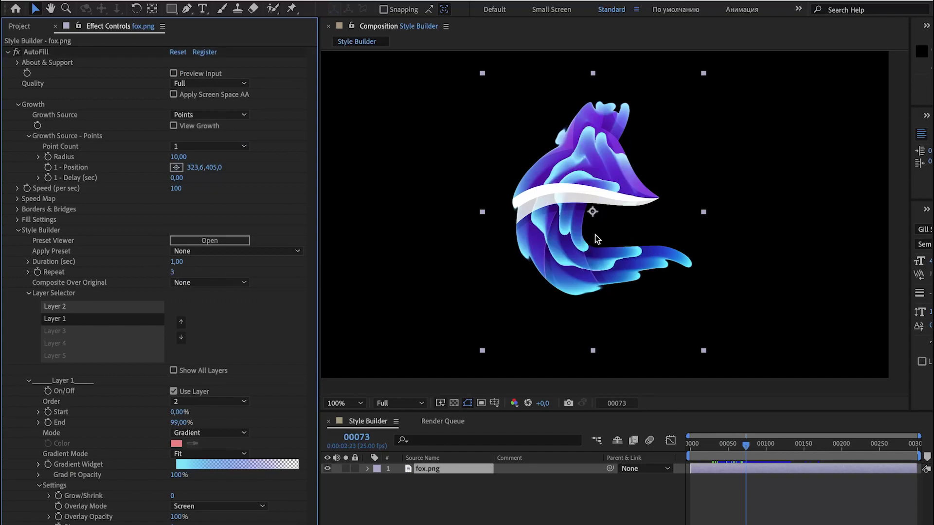
{"action": "left_click_drag", "start_coordinate": [793, 441], "coordinate": [760, 451]}
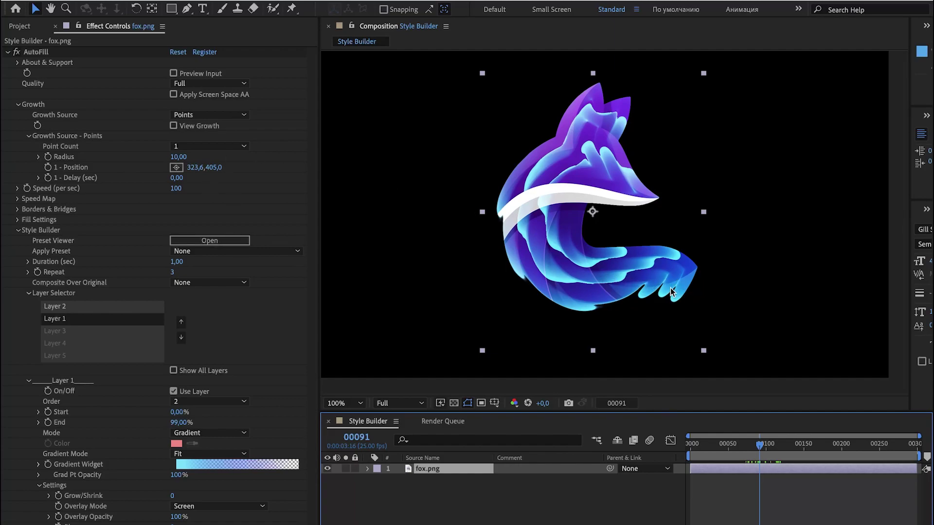
Turn on Apply Screen Space AA and view frame 00104 with the preset list showing
{"action": "left_click", "coordinate": [173, 95]}
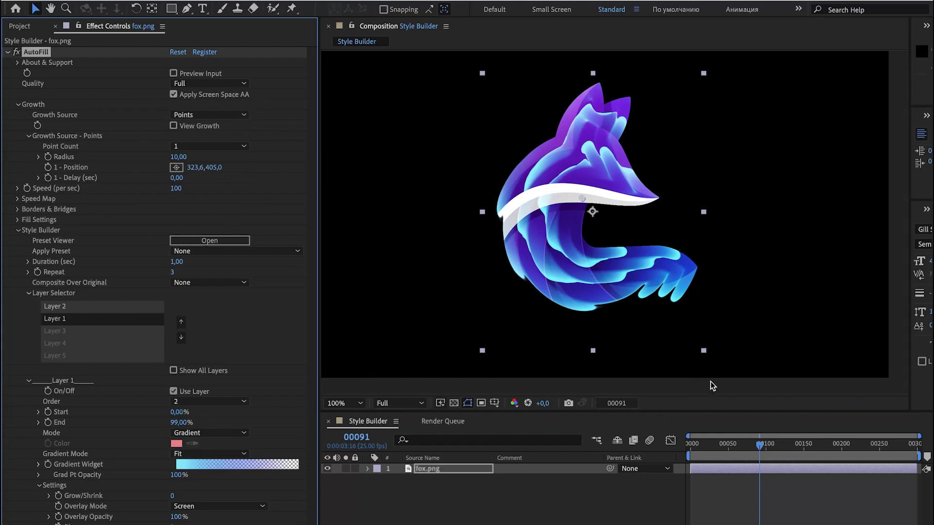
{"action": "left_click_drag", "start_coordinate": [755, 446], "coordinate": [764, 445]}
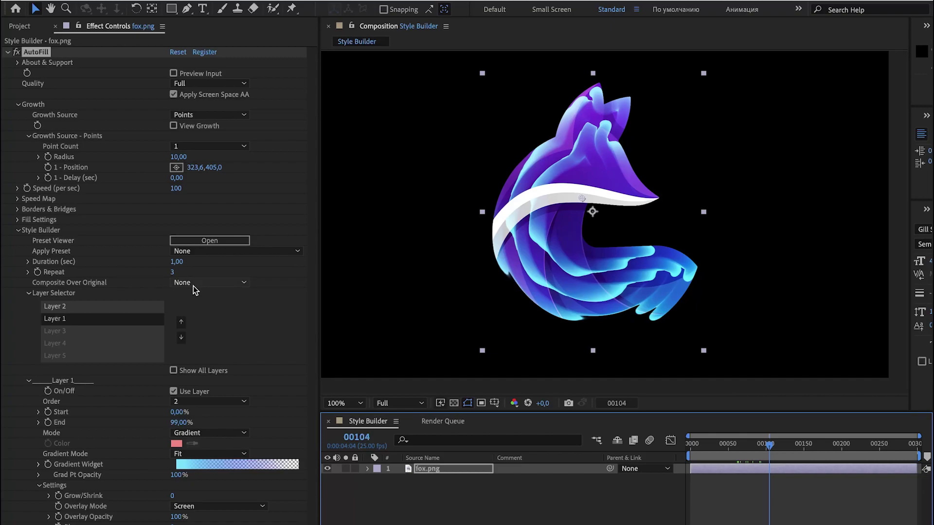
{"action": "left_click", "coordinate": [220, 252]}
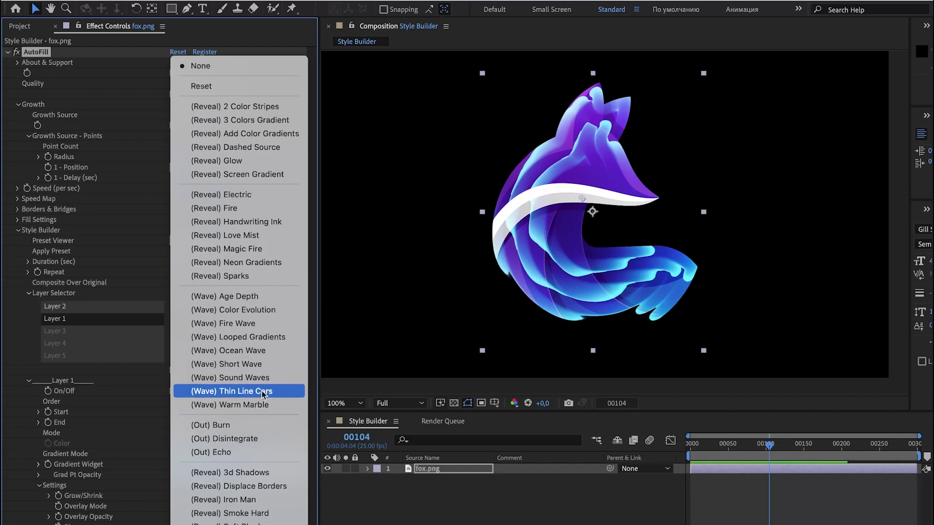
Apply the (Wave) preset for a glowing blue fox trail and preview frame 00081
{"action": "left_click", "coordinate": [264, 379]}
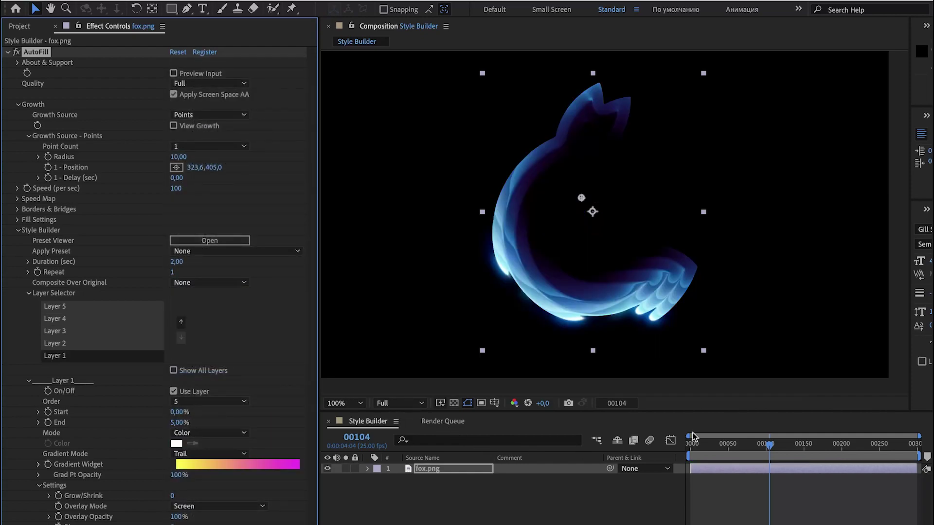
{"action": "left_click", "coordinate": [720, 444]}
{"action": "left_click_drag", "start_coordinate": [720, 445], "coordinate": [751, 450]}
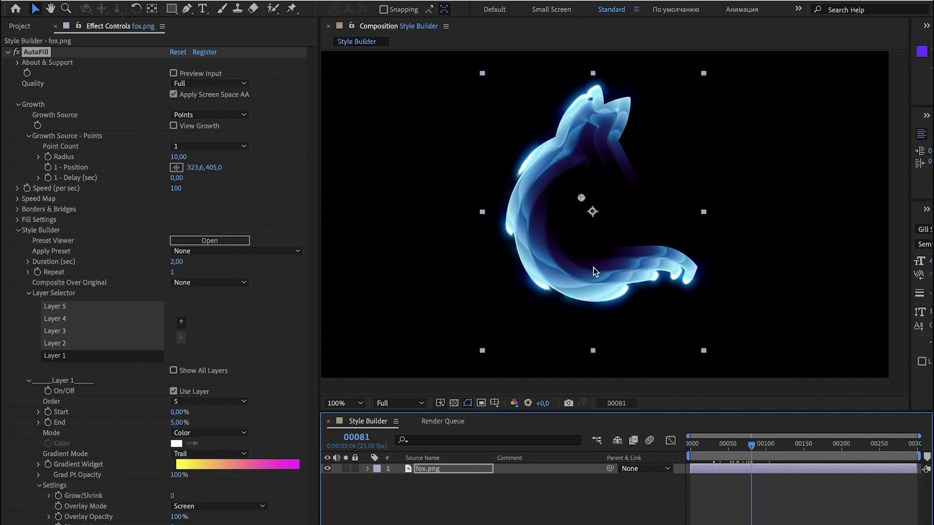
{"action": "left_click", "coordinate": [448, 477]}
Duplicate fox.png and set the top copy's blend mode to Add
{"action": "left_click", "coordinate": [454, 469]}
{"action": "key", "text": "ctrl+d"}
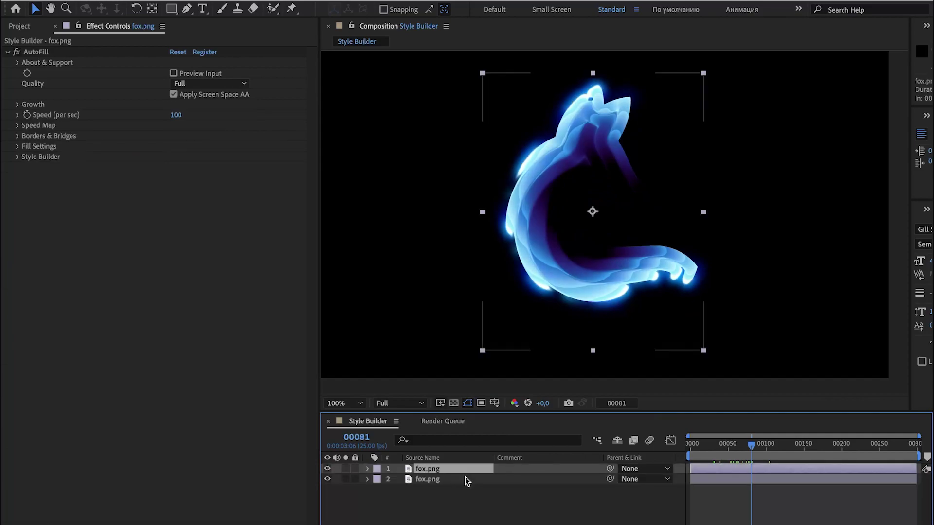
{"action": "key", "text": "F4"}
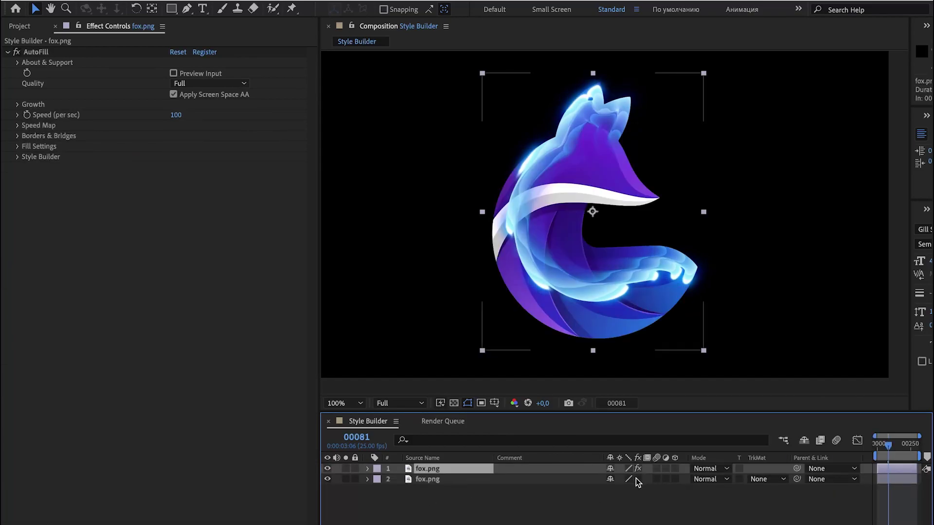
{"action": "left_click", "coordinate": [430, 514]}
{"action": "left_click", "coordinate": [443, 483]}
{"action": "left_click", "coordinate": [442, 469]}
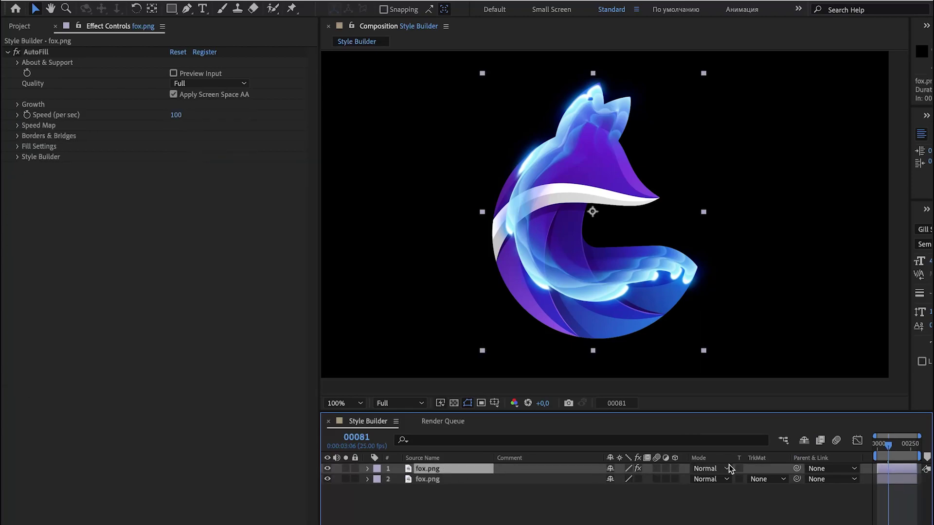
{"action": "left_click", "coordinate": [719, 469]}
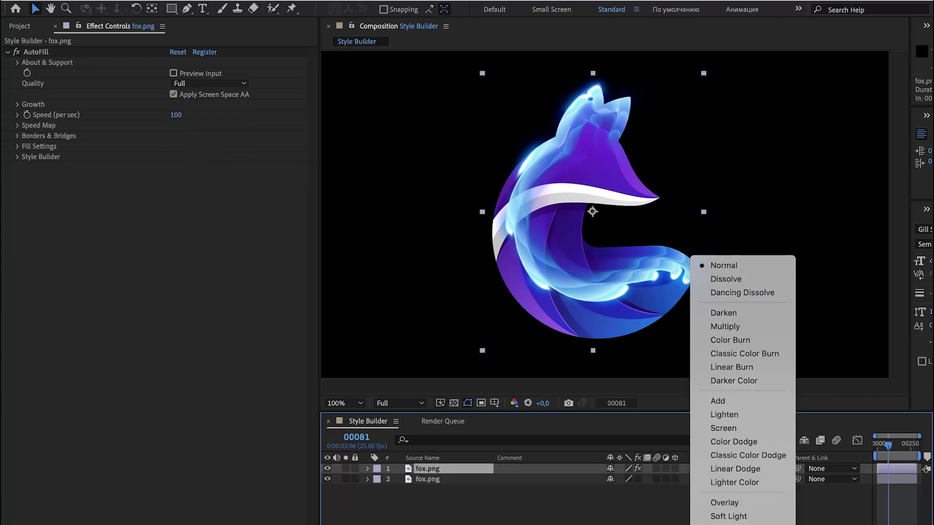
{"action": "left_click", "coordinate": [731, 324]}
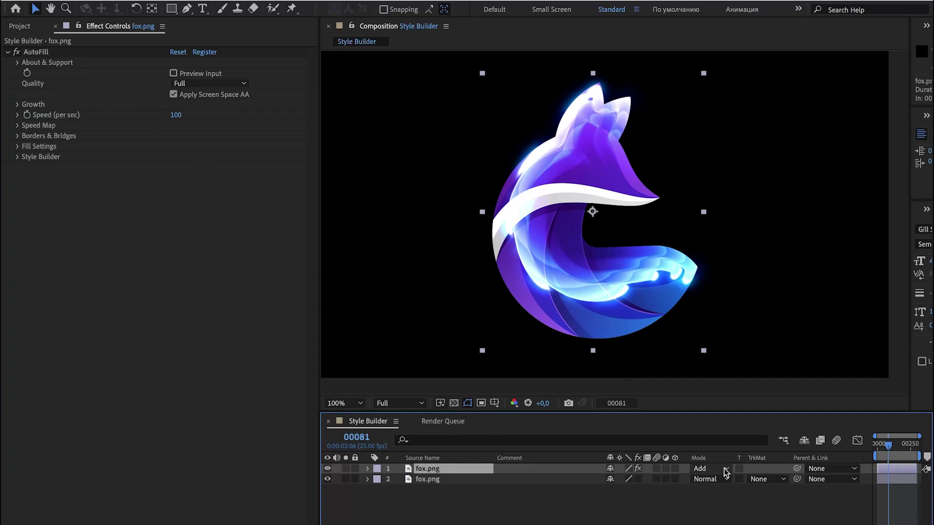
Delete the Add-blended duplicate, leaving a single fox.png layer
{"action": "left_click", "coordinate": [486, 494]}
{"action": "left_click", "coordinate": [451, 472]}
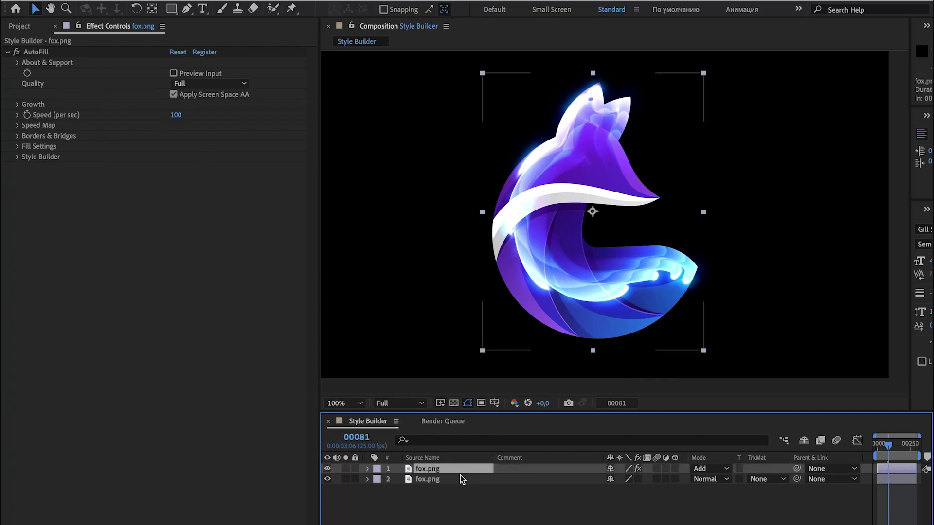
{"action": "key", "text": "Delete"}
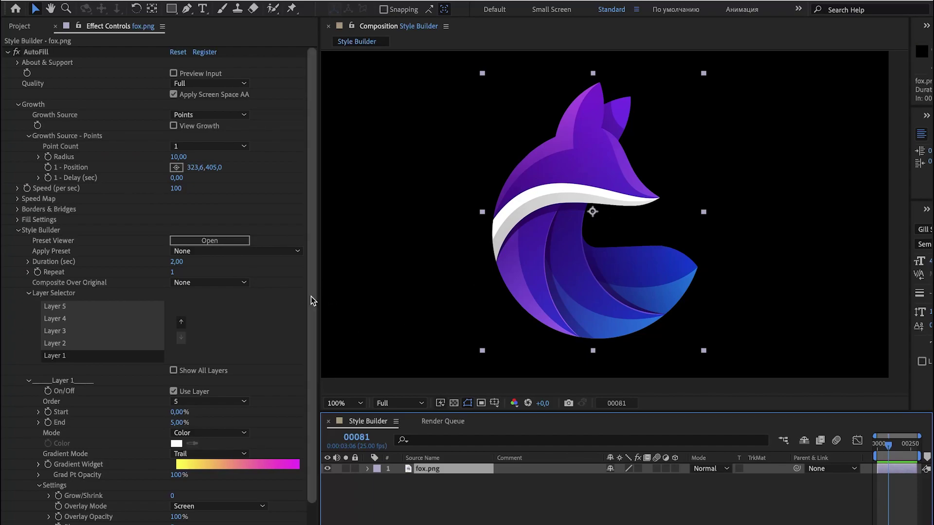
Reapply the Wave preset, re-enable the layer's effects, and view frame 00065
{"action": "scroll", "coordinate": [311, 297], "scroll_direction": "down", "scroll_amount": 1}
{"action": "left_click", "coordinate": [228, 257]}
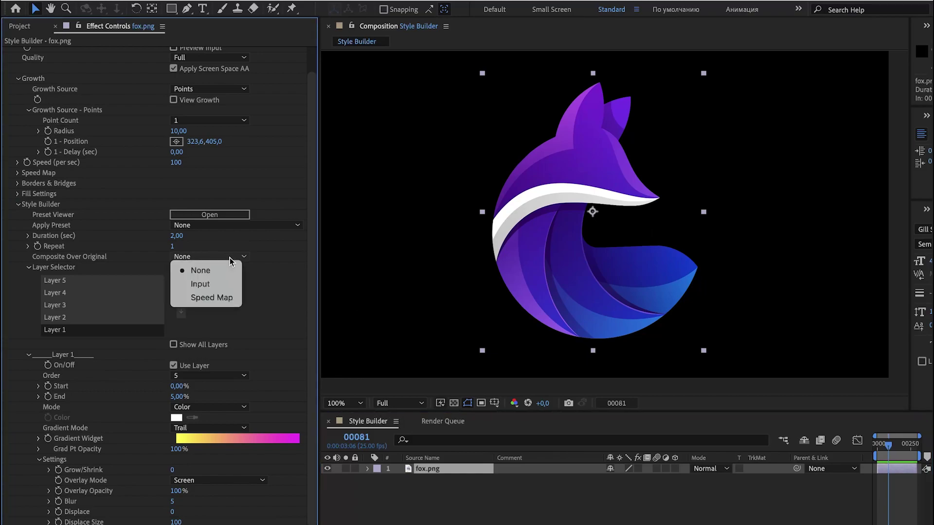
{"action": "left_click", "coordinate": [258, 229]}
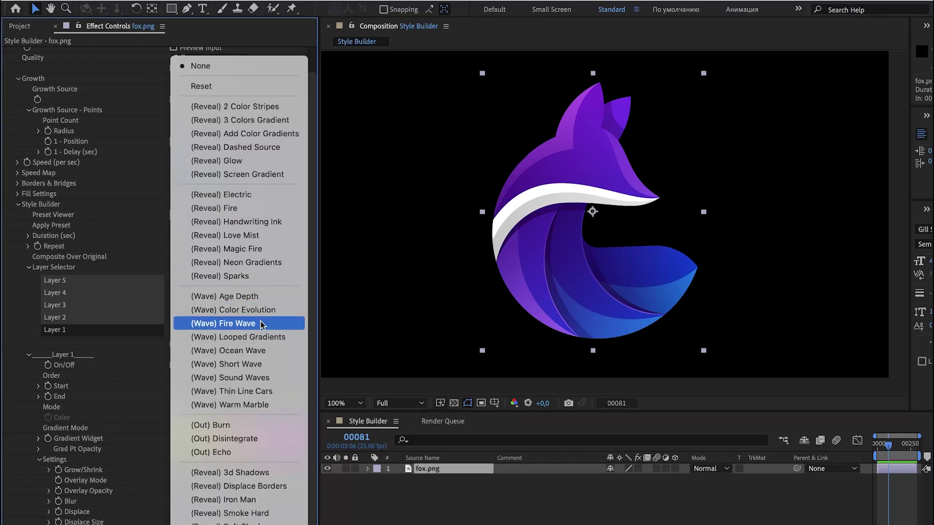
{"action": "left_click", "coordinate": [265, 378]}
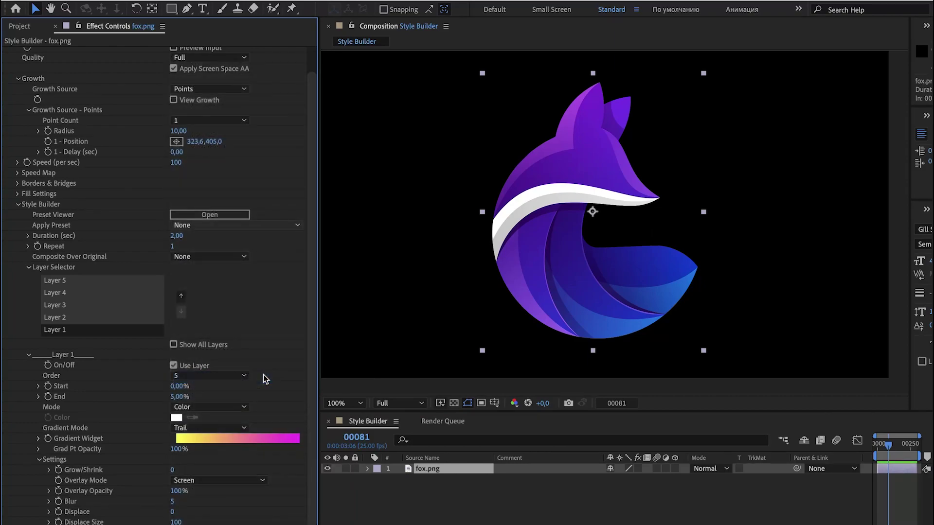
{"action": "left_click", "coordinate": [638, 468]}
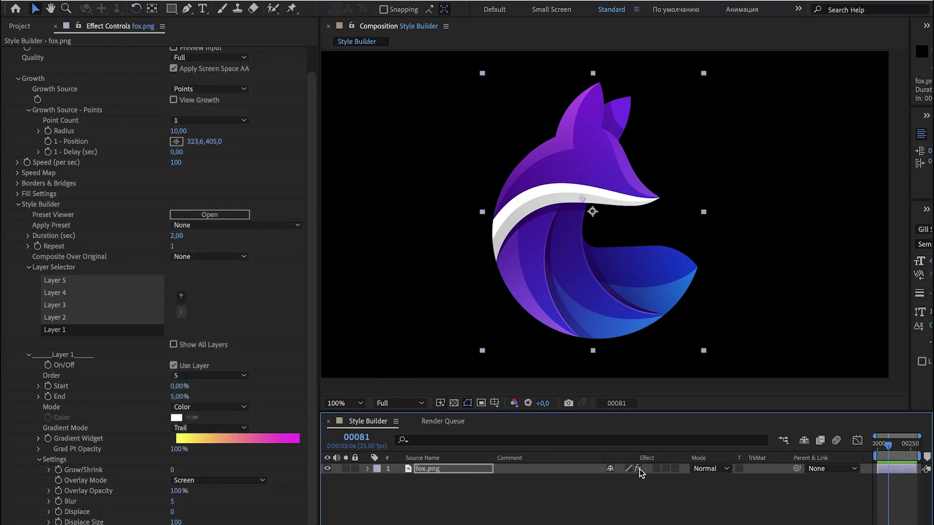
{"action": "left_click", "coordinate": [887, 448]}
{"action": "left_click_drag", "start_coordinate": [889, 448], "coordinate": [883, 451]}
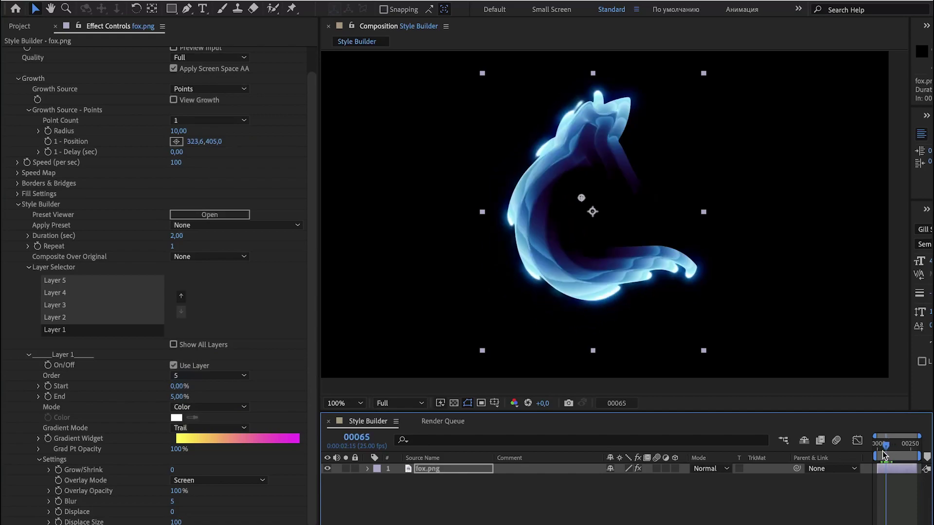
Set Composite Over Original to Input, move the growth point to the ear tip, and play
{"action": "left_click", "coordinate": [214, 258]}
{"action": "left_click", "coordinate": [212, 281]}
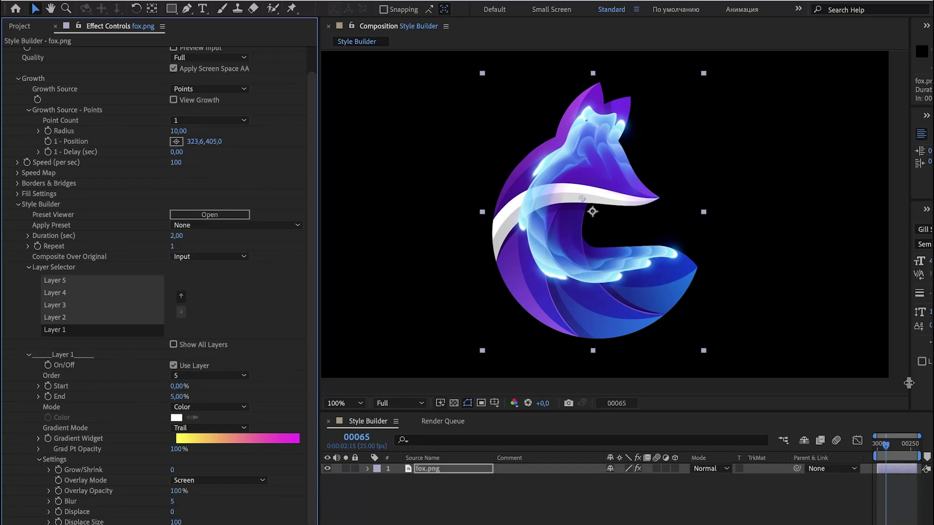
{"action": "mouse_move", "coordinate": [886, 446]}
{"action": "left_mouse_down"}
{"action": "mouse_move", "coordinate": [899, 449]}
{"action": "mouse_move", "coordinate": [871, 454]}
{"action": "left_mouse_up"}
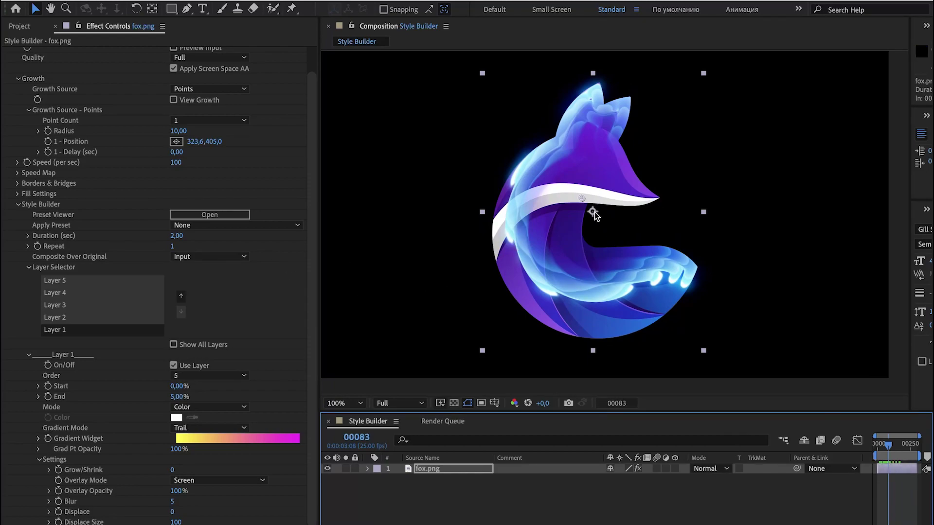
{"action": "left_click_drag", "start_coordinate": [582, 199], "coordinate": [596, 91]}
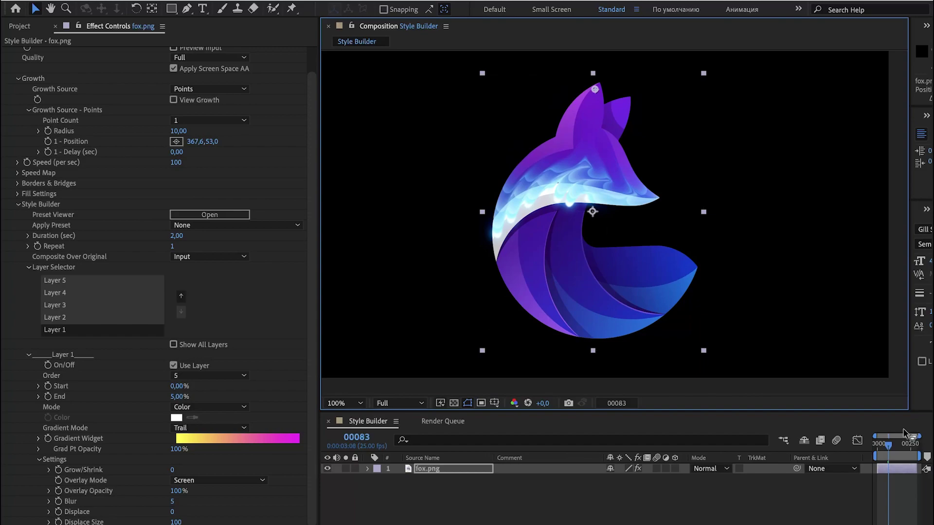
{"action": "mouse_move", "coordinate": [888, 450]}
{"action": "left_mouse_down"}
{"action": "mouse_move", "coordinate": [880, 452]}
{"action": "mouse_move", "coordinate": [902, 451]}
{"action": "mouse_move", "coordinate": [875, 453]}
{"action": "mouse_move", "coordinate": [900, 455]}
{"action": "mouse_move", "coordinate": [890, 456]}
{"action": "left_mouse_up"}
{"action": "key", "text": "space"}
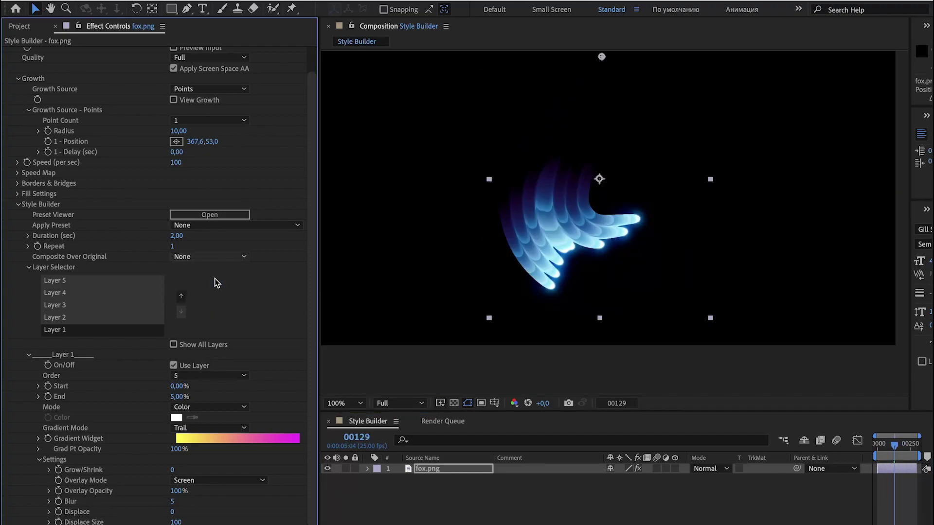
Apply a Reveal preset and compare Layer 1 and Layer 2 settings
{"action": "left_click", "coordinate": [75, 282]}
{"action": "left_click", "coordinate": [212, 227]}
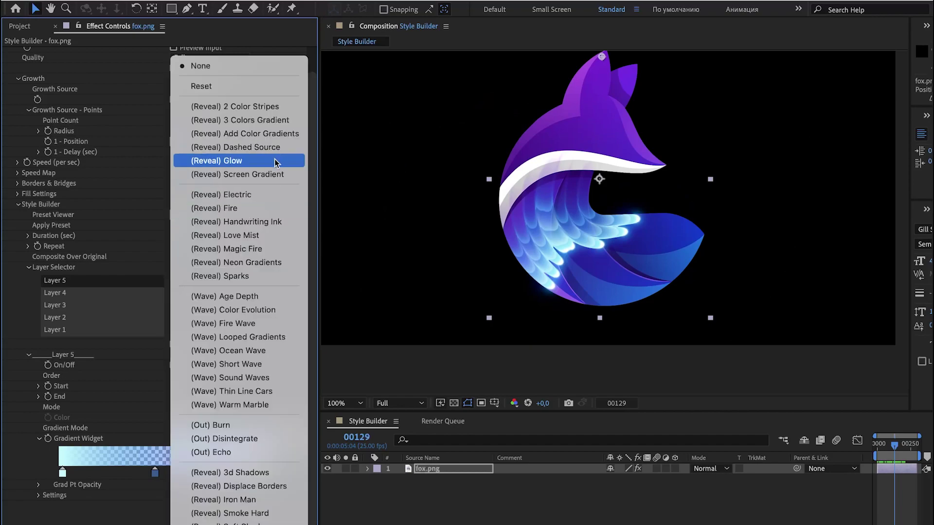
{"action": "left_click", "coordinate": [271, 174]}
{"action": "left_click", "coordinate": [80, 280]}
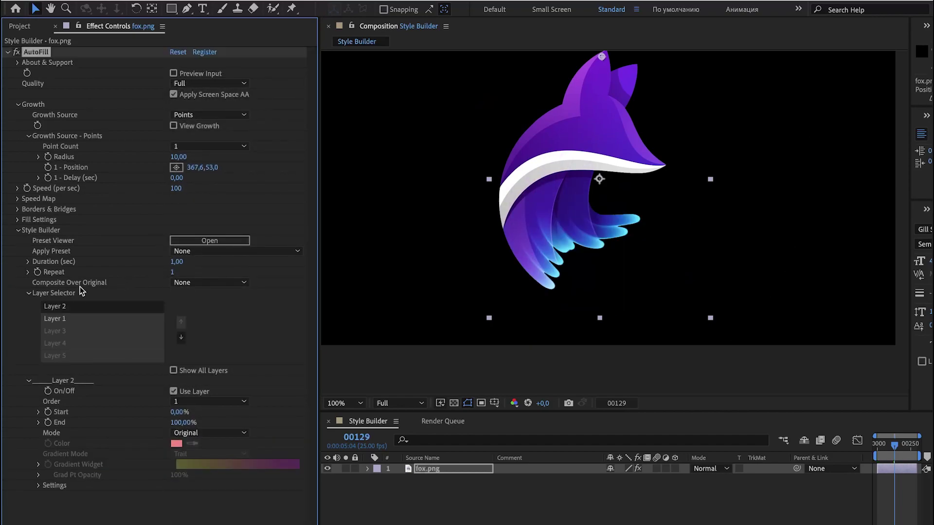
{"action": "left_click", "coordinate": [71, 319]}
{"action": "left_click", "coordinate": [69, 308]}
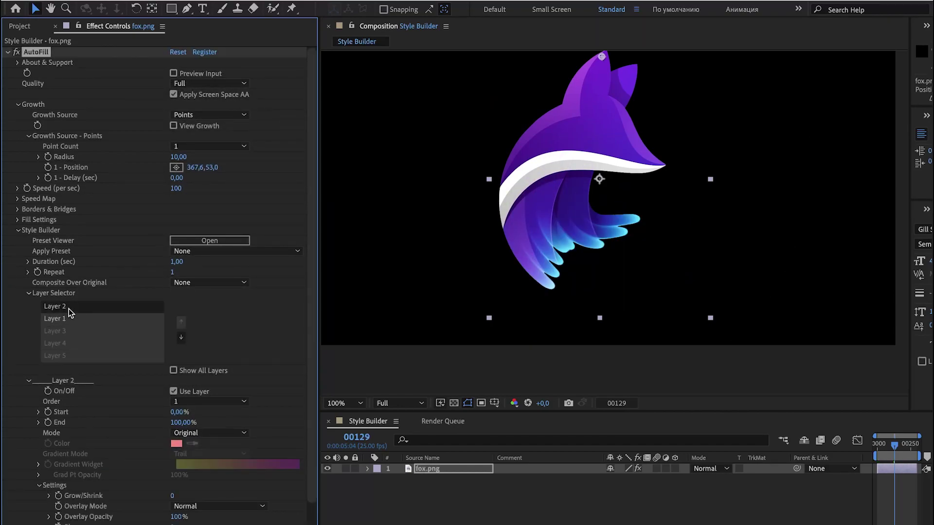
Swap the order of Style Builder Layer 1 and Layer 2, ending with Layer 1 on top
{"action": "left_click", "coordinate": [62, 321]}
{"action": "left_click", "coordinate": [181, 322]}
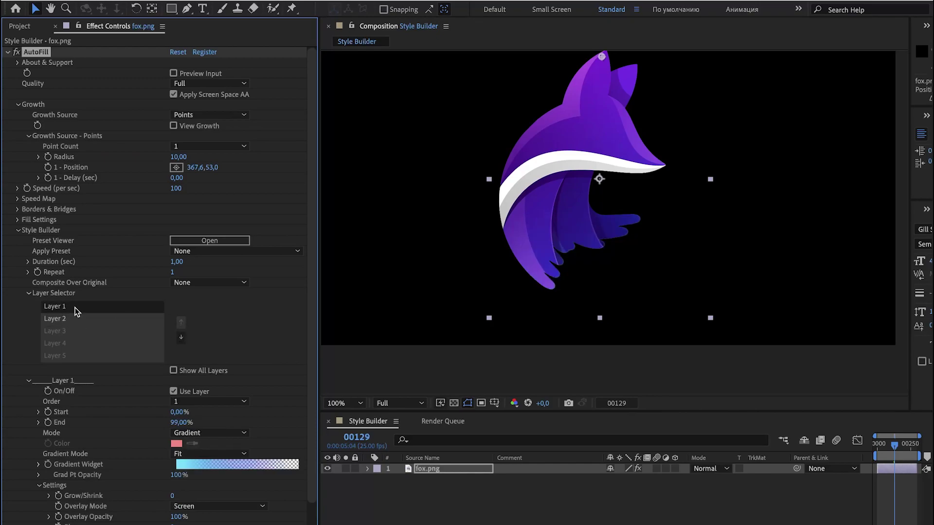
{"action": "left_click", "coordinate": [82, 319]}
{"action": "left_click", "coordinate": [181, 322]}
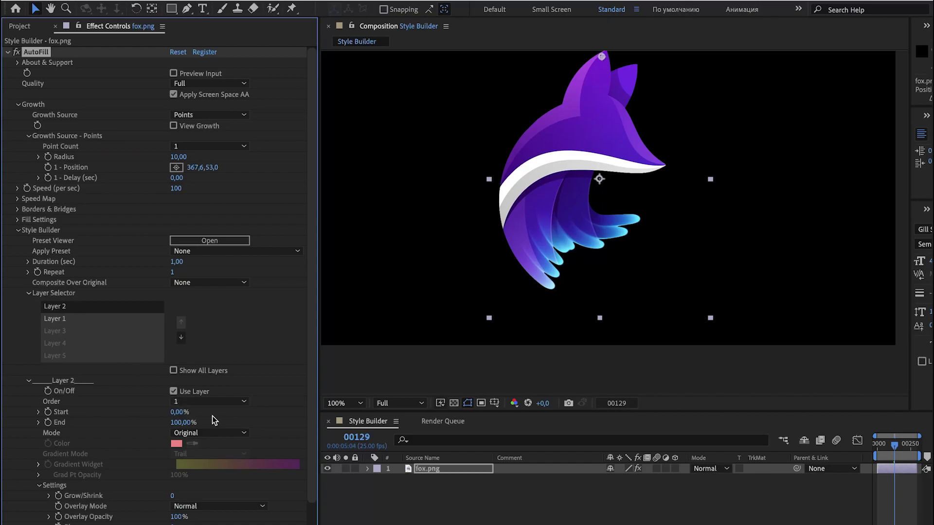
{"action": "left_click", "coordinate": [55, 486]}
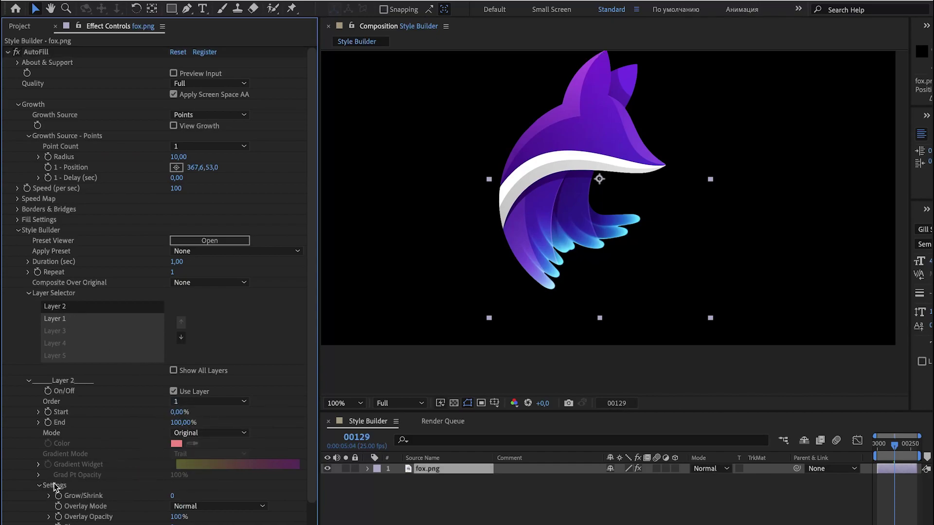
{"action": "left_click", "coordinate": [61, 320]}
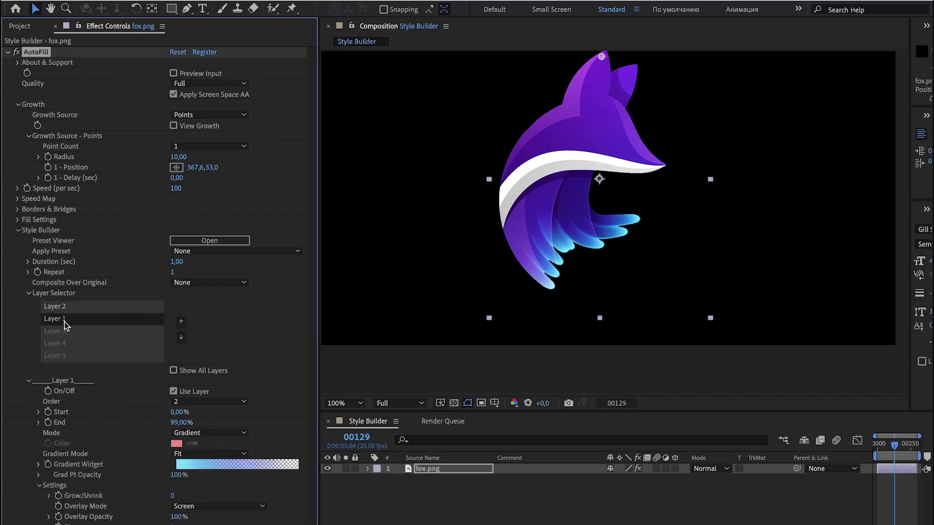
{"action": "left_click", "coordinate": [38, 486]}
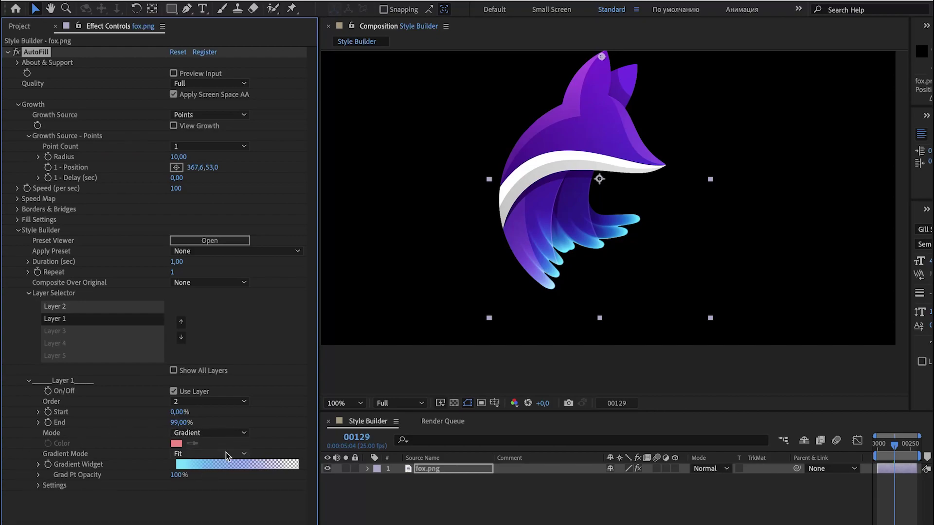
{"action": "left_click", "coordinate": [181, 322]}
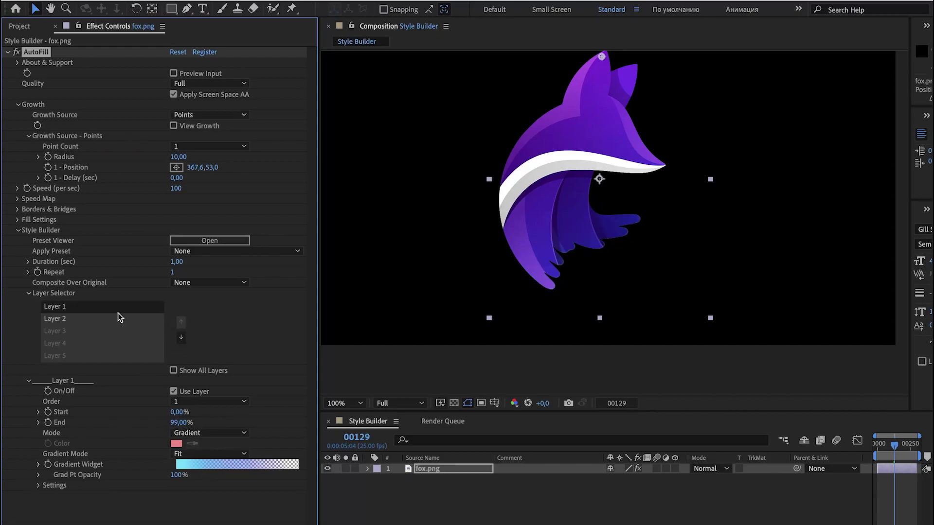
Compare both layers, then move Layer 1 below Layer 2 and back above it
{"action": "left_click", "coordinate": [66, 319]}
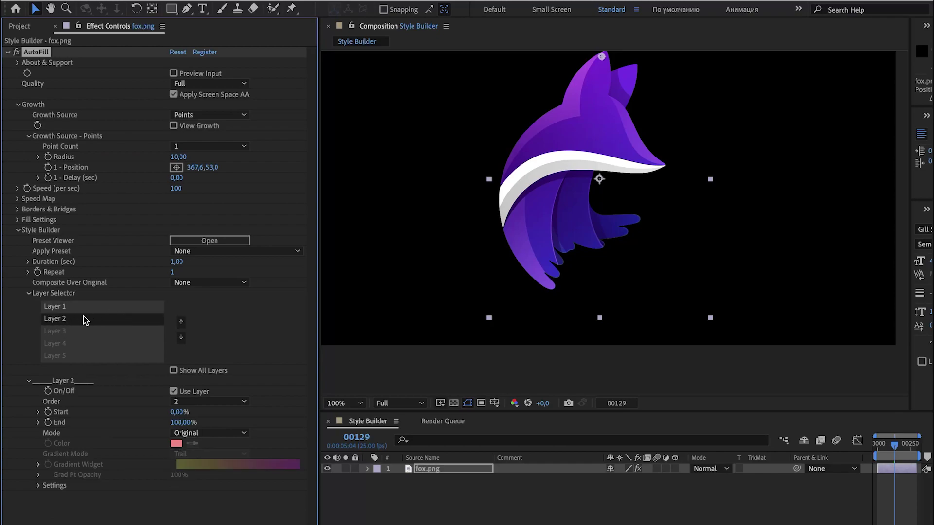
{"action": "left_click", "coordinate": [69, 310]}
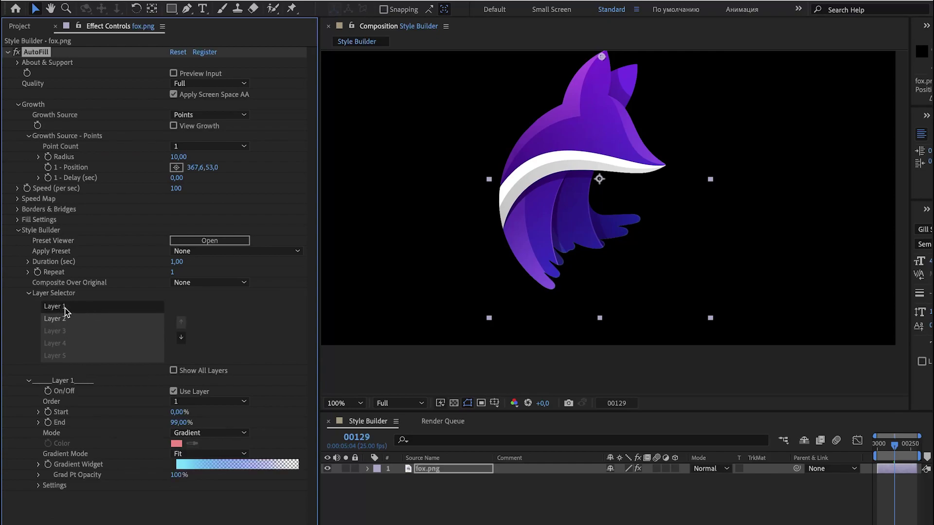
{"action": "left_click", "coordinate": [63, 319]}
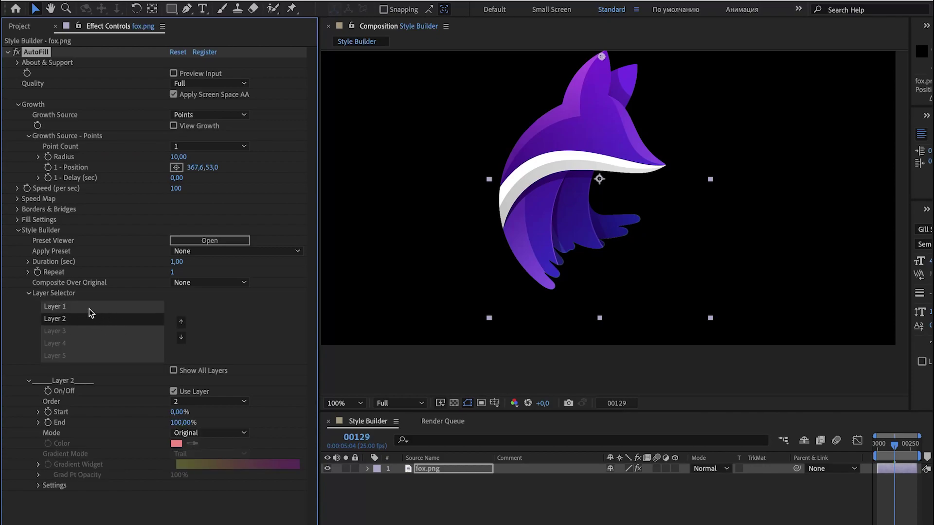
{"action": "left_click", "coordinate": [89, 308]}
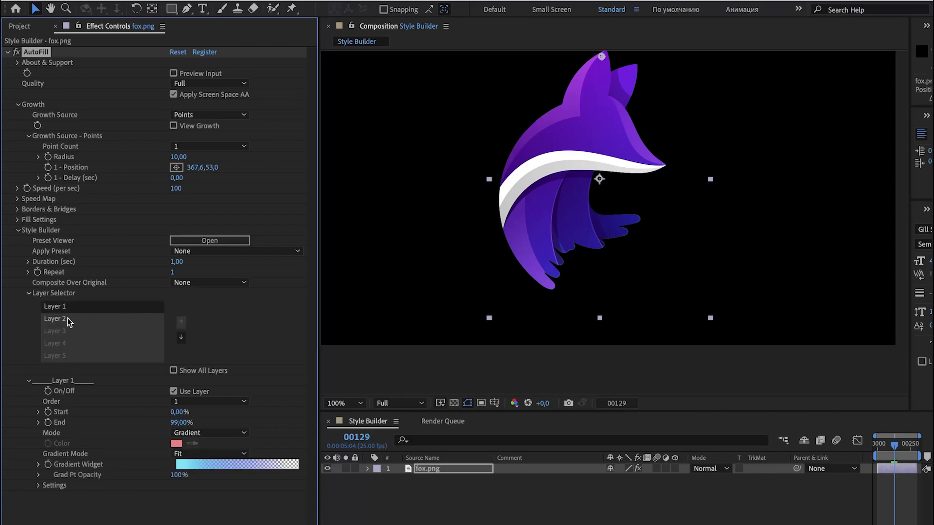
{"action": "left_click", "coordinate": [67, 319]}
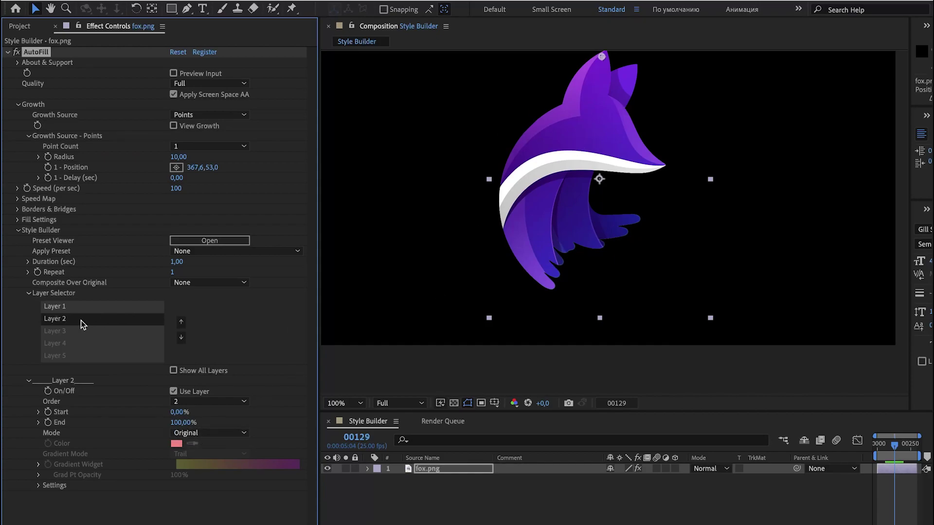
{"action": "left_click", "coordinate": [73, 306]}
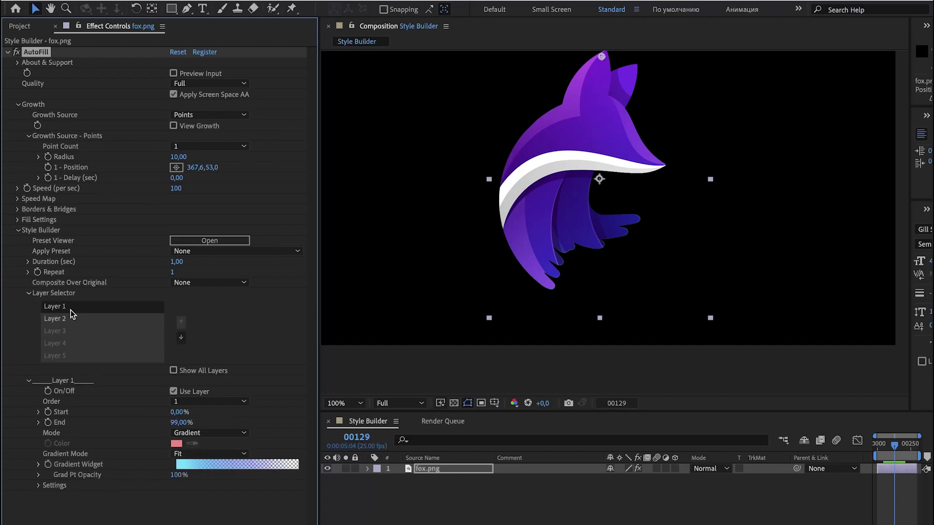
{"action": "left_click", "coordinate": [180, 338]}
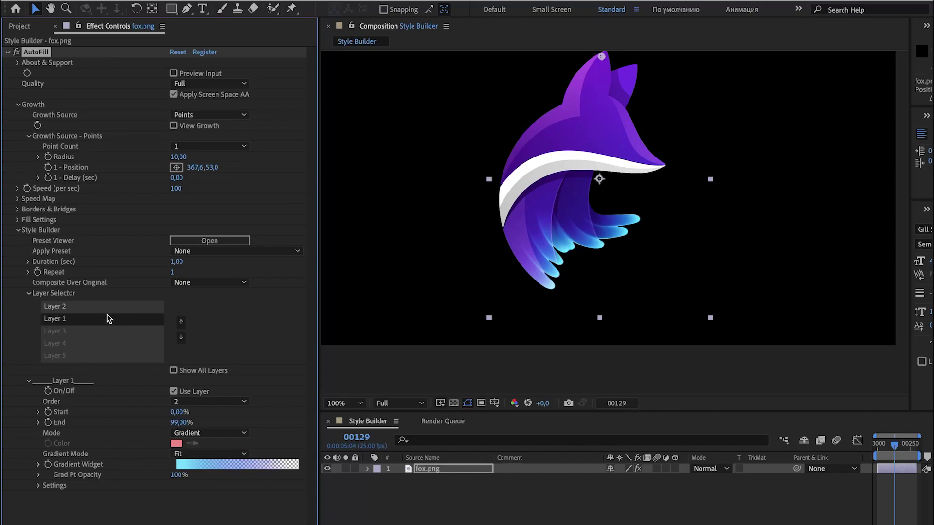
{"action": "left_click", "coordinate": [181, 323]}
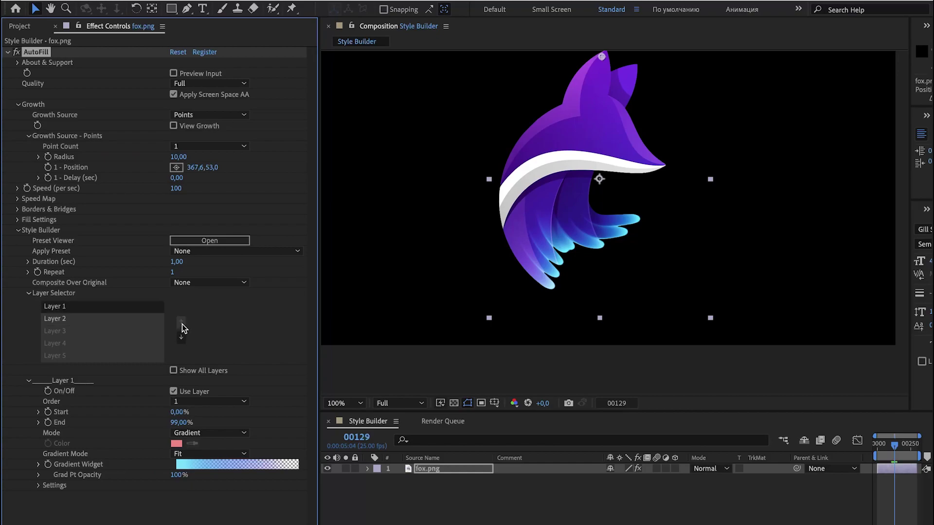
Disable Style Builder Layer 2 and preview the fill growth without it
{"action": "left_click", "coordinate": [67, 323]}
{"action": "left_click", "coordinate": [189, 393]}
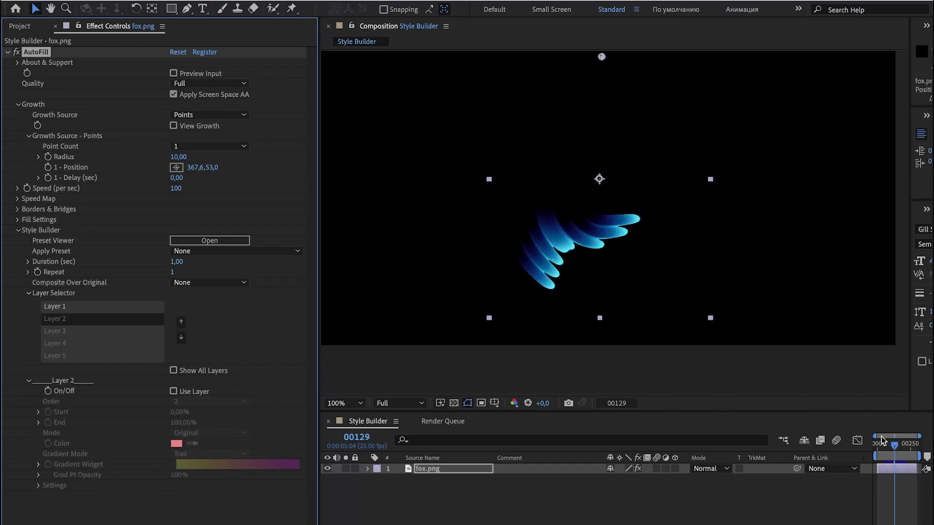
{"action": "left_click", "coordinate": [896, 448]}
{"action": "left_click_drag", "start_coordinate": [897, 449], "coordinate": [893, 454]}
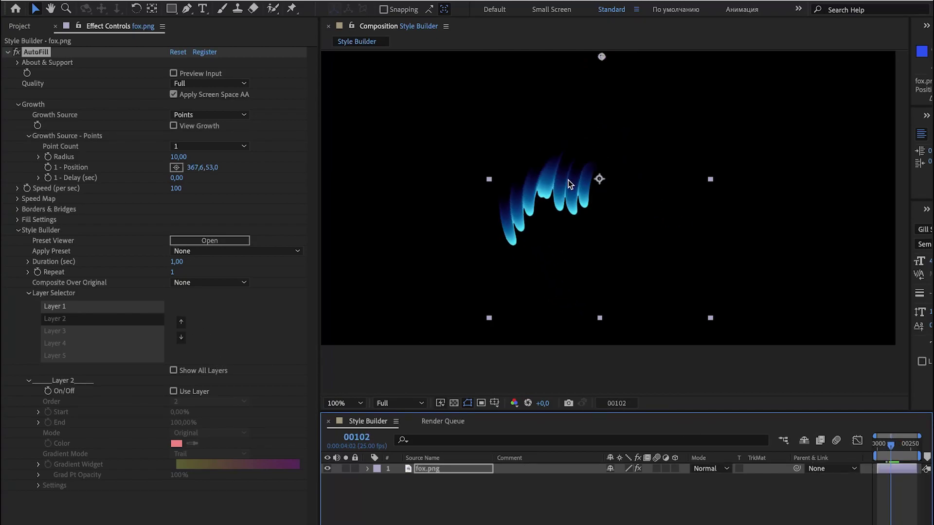
Re-enable Layer 2 and restore Layer 1 to the top so the fox stays purple
{"action": "left_click", "coordinate": [174, 391]}
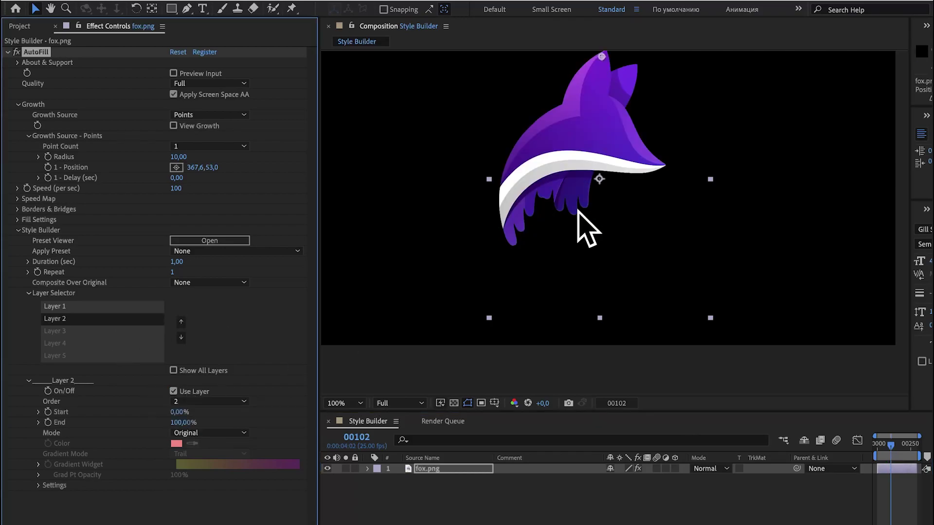
{"action": "left_click", "coordinate": [181, 322]}
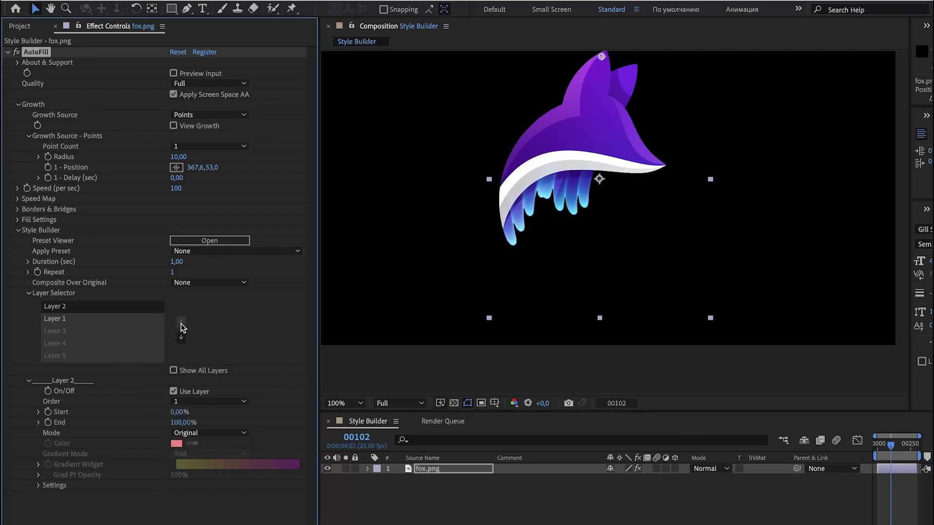
{"action": "left_click", "coordinate": [52, 319]}
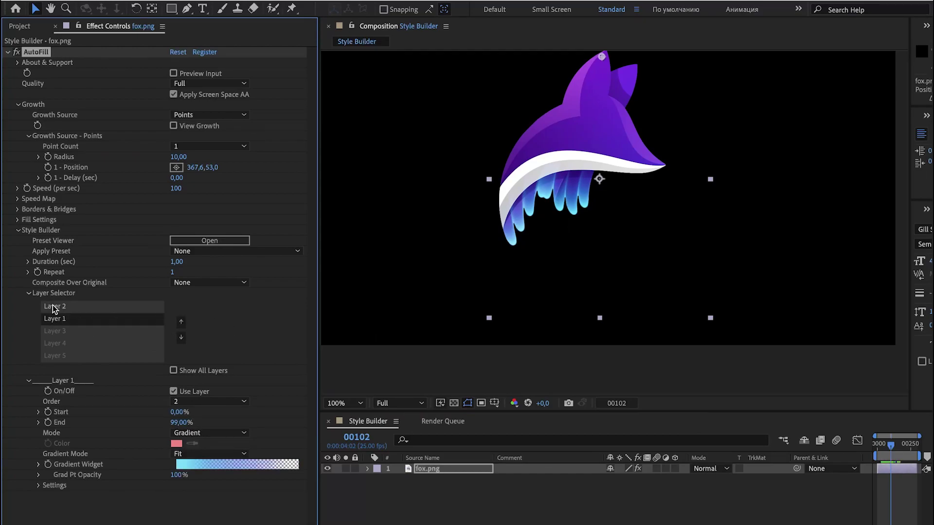
{"action": "left_click", "coordinate": [181, 337]}
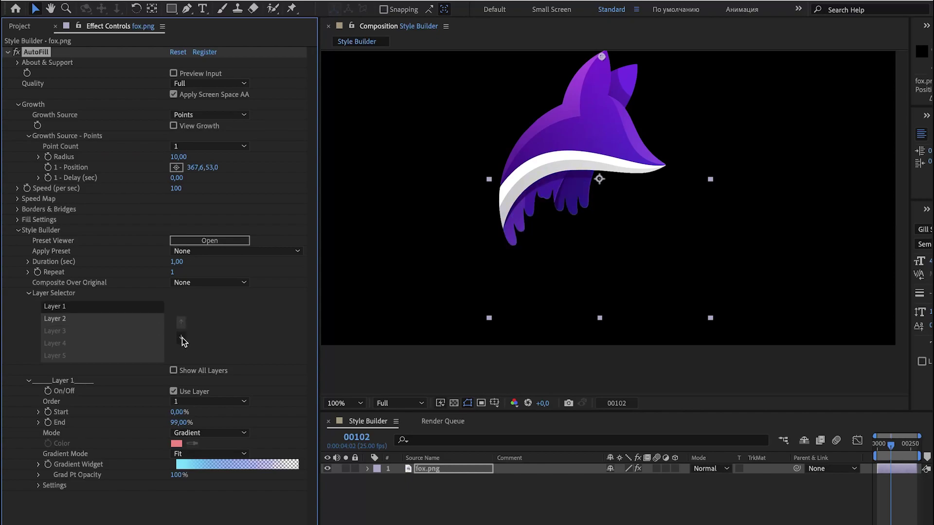
Move Layer 1 below Layer 2, toggle it, and test a later Start and an End of 92%
{"action": "left_click", "coordinate": [181, 337]}
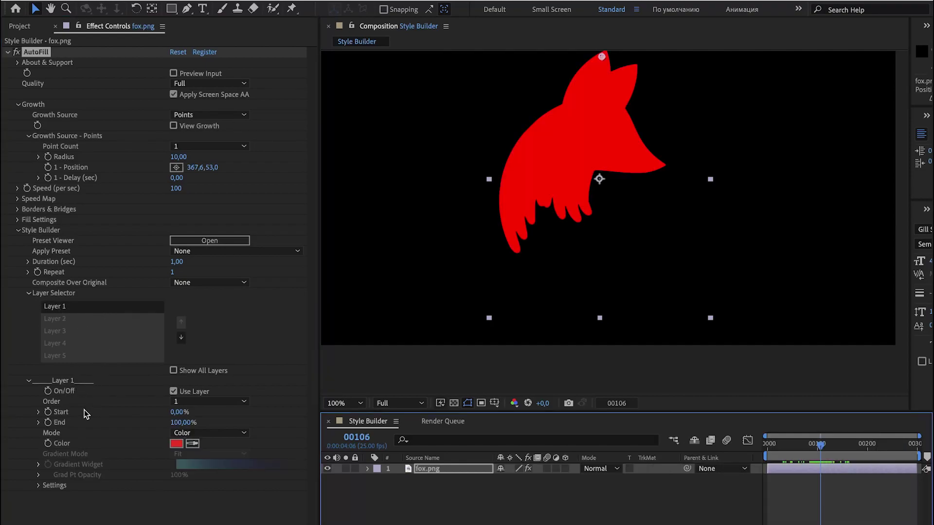
{"action": "left_click", "coordinate": [174, 391]}
{"action": "left_click", "coordinate": [174, 392]}
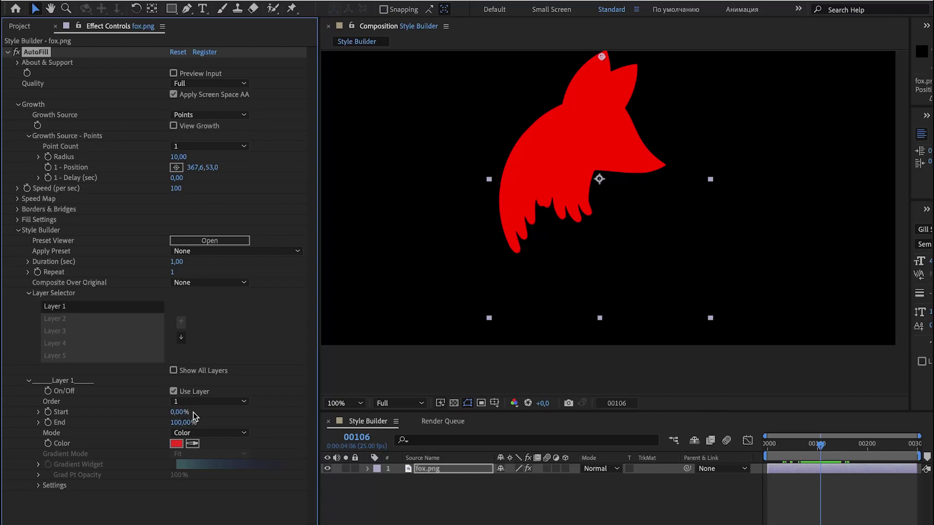
{"action": "mouse_move", "coordinate": [179, 416]}
{"action": "left_mouse_down"}
{"action": "mouse_move", "coordinate": [278, 412]}
{"action": "mouse_move", "coordinate": [187, 412]}
{"action": "left_mouse_up"}
{"action": "left_click_drag", "start_coordinate": [183, 425], "coordinate": [206, 418]}
Apply the (Reveal) Magic Fire preset with a 1.62-second duration and check frame 00062
{"action": "left_click", "coordinate": [249, 251]}
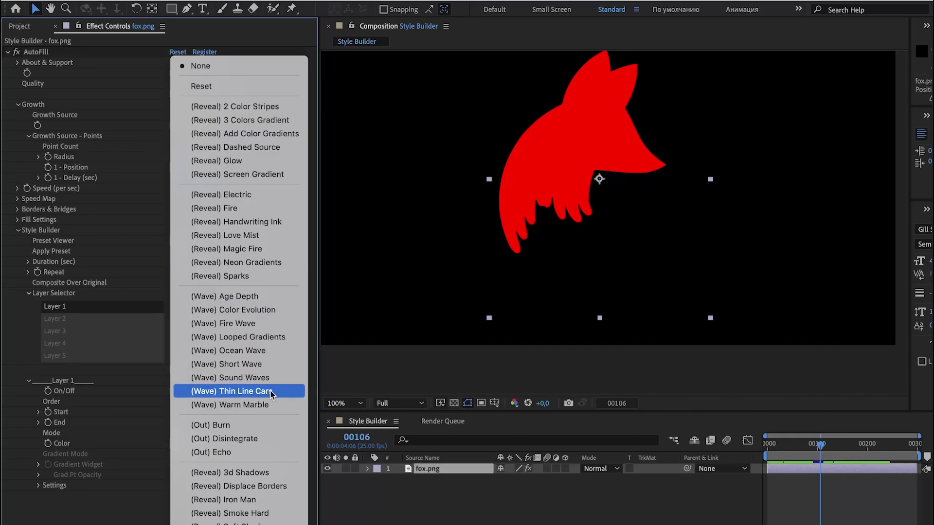
{"action": "left_click", "coordinate": [268, 250]}
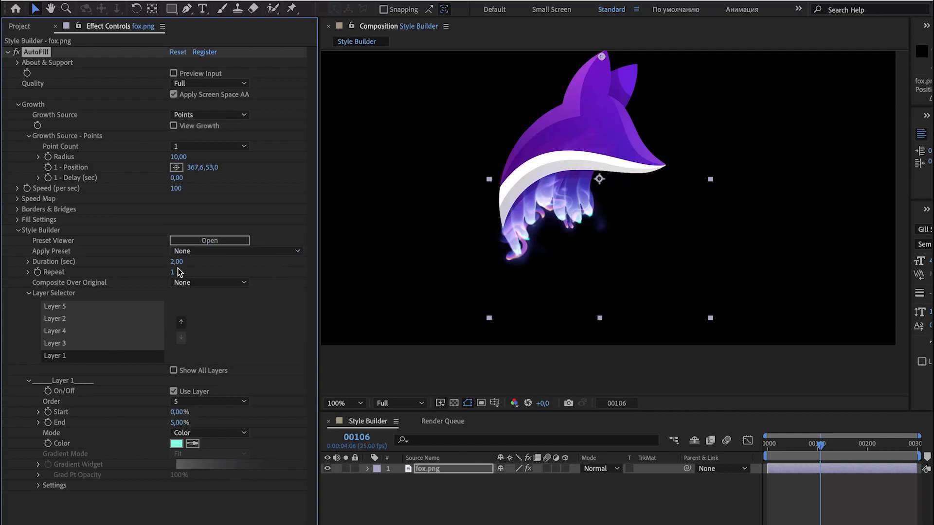
{"action": "left_click_drag", "start_coordinate": [177, 265], "coordinate": [158, 268]}
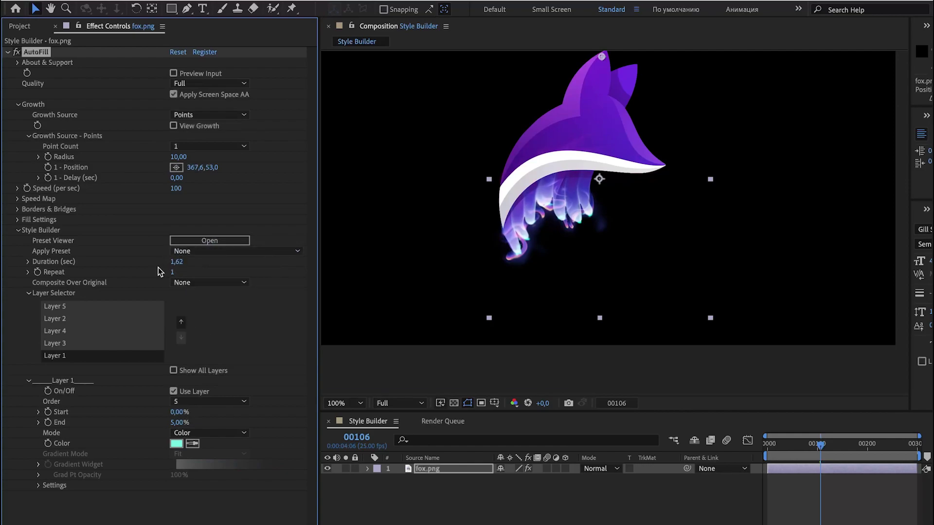
{"action": "mouse_move", "coordinate": [806, 444]}
{"action": "left_mouse_down"}
{"action": "mouse_move", "coordinate": [790, 443]}
{"action": "mouse_move", "coordinate": [798, 442]}
{"action": "left_mouse_up"}
Try Durations of about 3.5 and 4 seconds, then set the Duration to 1 second
{"action": "left_click", "coordinate": [30, 263]}
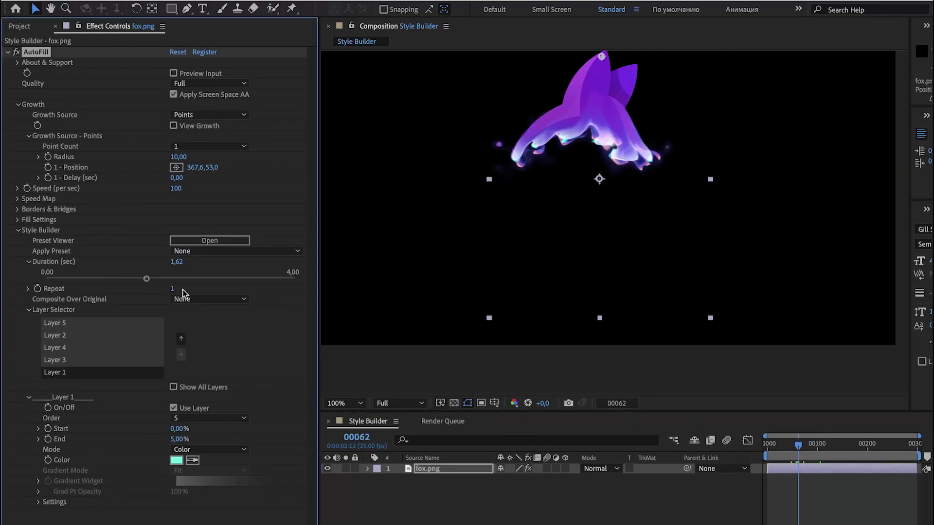
{"action": "left_click_drag", "start_coordinate": [145, 280], "coordinate": [296, 279]}
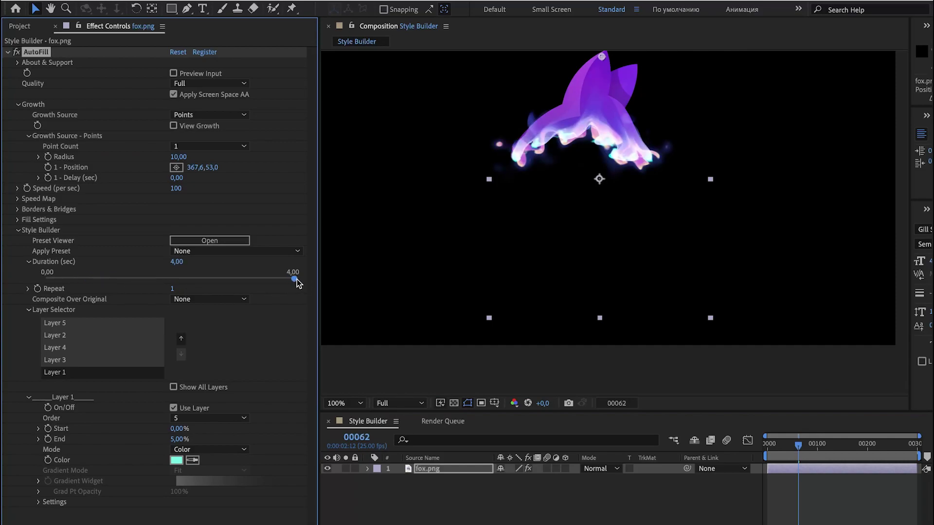
{"action": "left_click", "coordinate": [839, 446]}
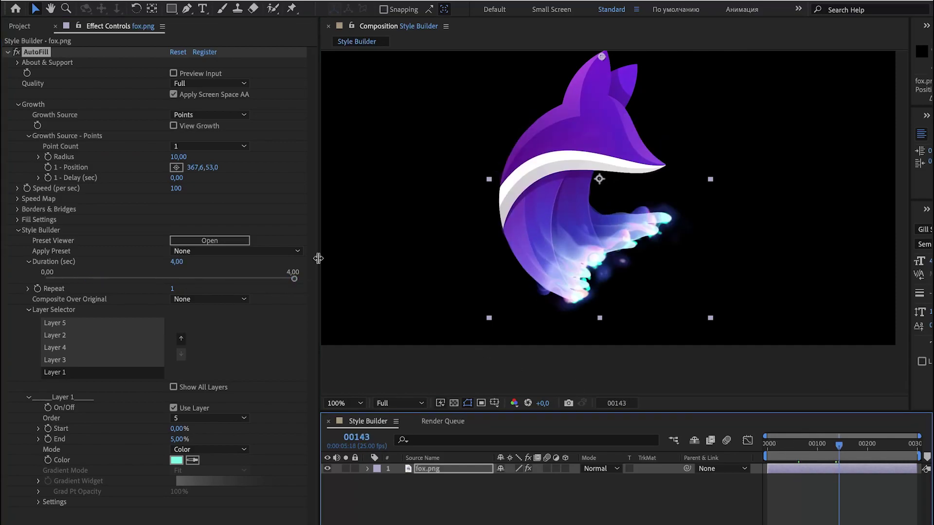
{"action": "mouse_move", "coordinate": [178, 263]}
{"action": "left_mouse_down"}
{"action": "mouse_move", "coordinate": [897, 264]}
{"action": "mouse_move", "coordinate": [179, 268]}
{"action": "left_mouse_up"}
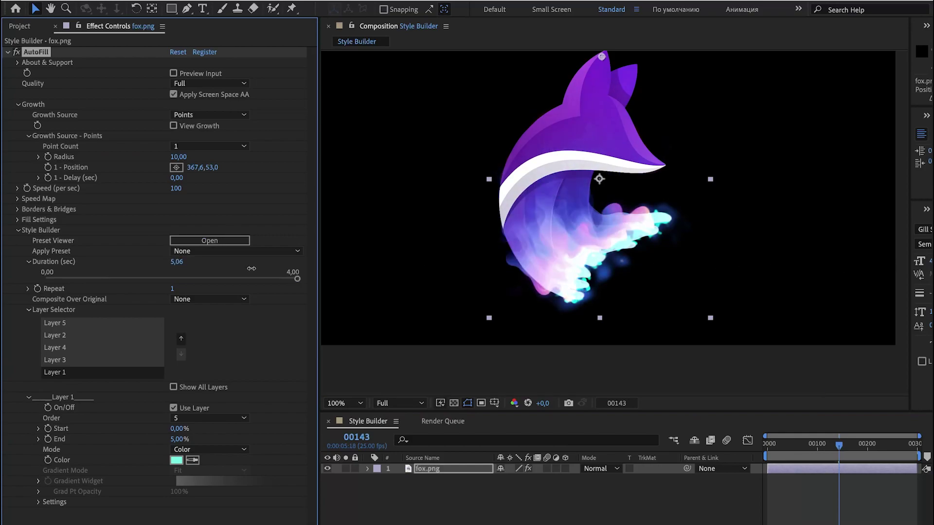
{"action": "left_click", "coordinate": [180, 263]}
{"action": "type", "text": "1"}
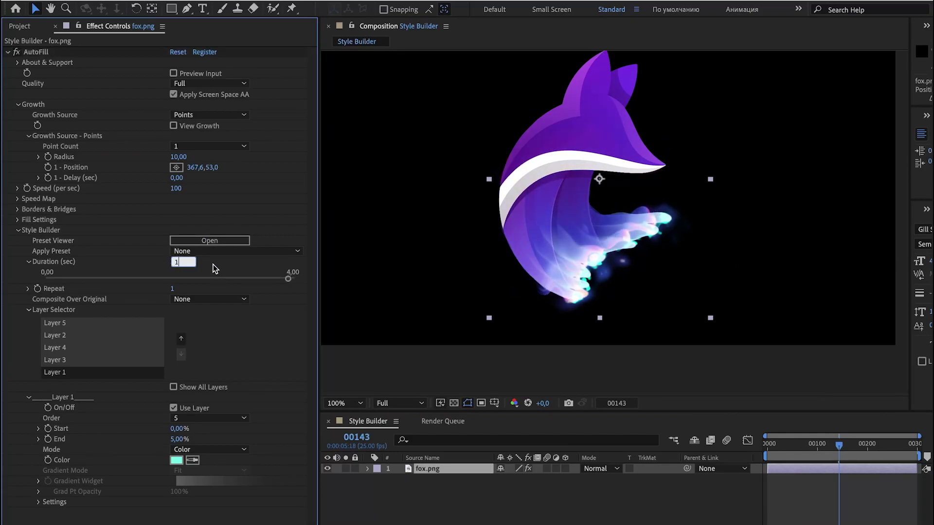
{"action": "key", "text": "Return"}
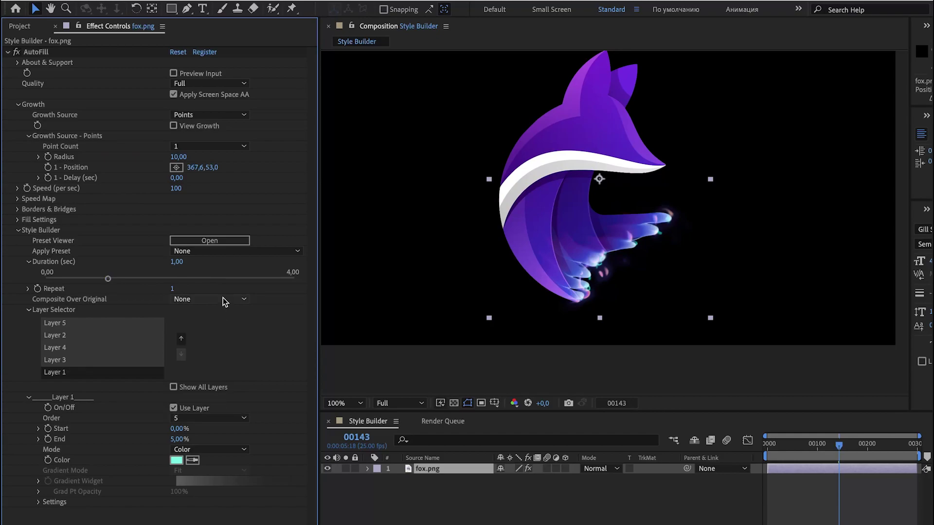
Keep Composite Over Original at None and reset the Style Builder preset settings
{"action": "left_click", "coordinate": [222, 299]}
{"action": "left_click", "coordinate": [223, 299]}
{"action": "left_click", "coordinate": [253, 256]}
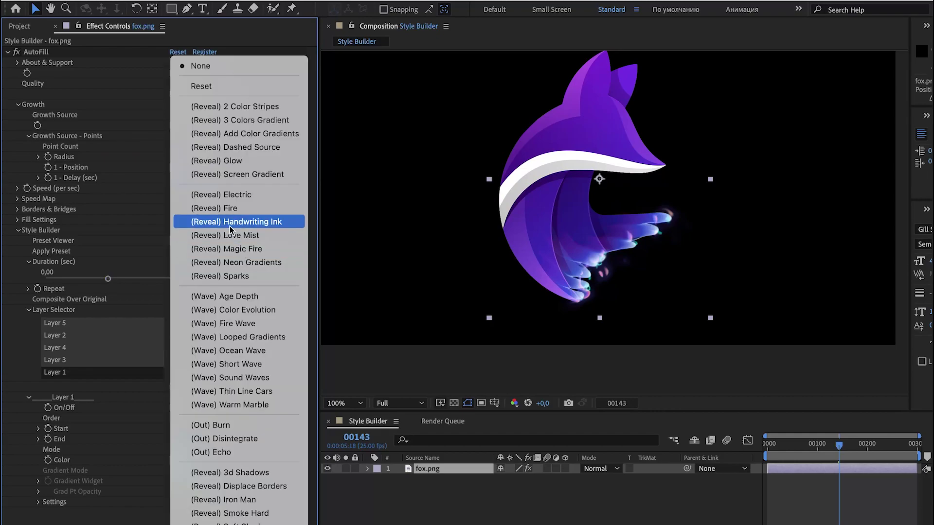
{"action": "left_click", "coordinate": [224, 85]}
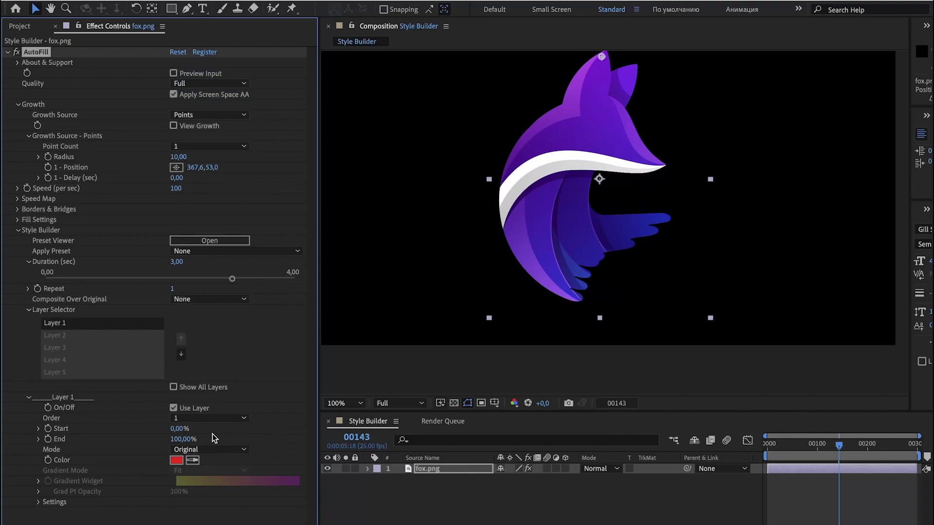
{"action": "left_click", "coordinate": [207, 449]}
Preview the fill growth and set Layer 1's End to 80%
{"action": "left_click", "coordinate": [207, 458]}
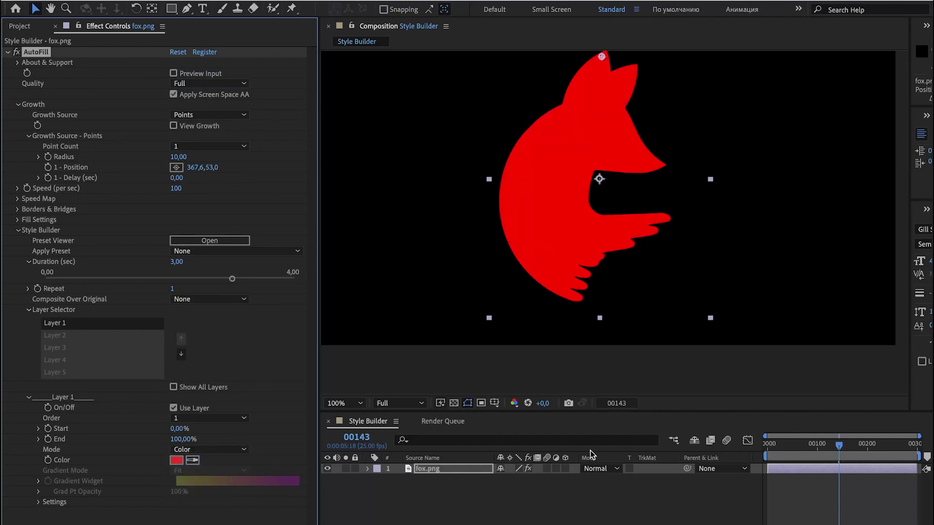
{"action": "key", "text": "space"}
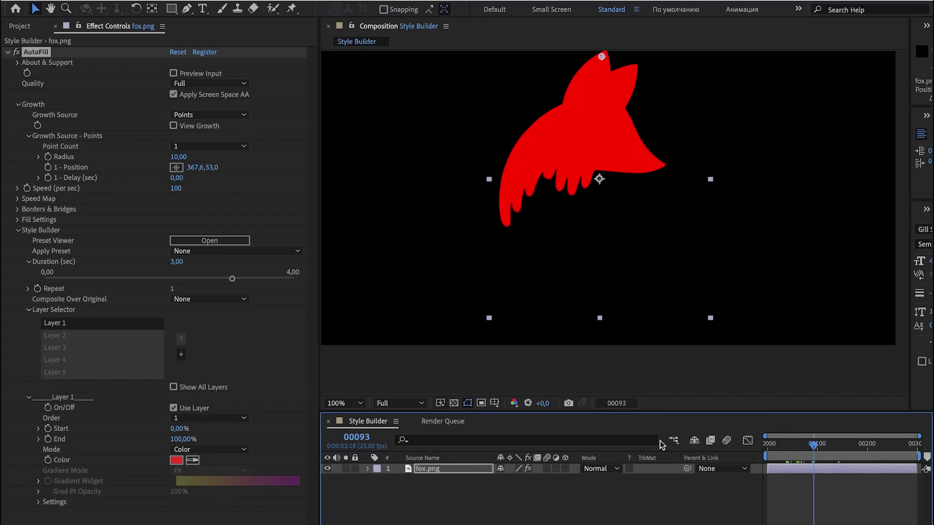
{"action": "left_click", "coordinate": [186, 438]}
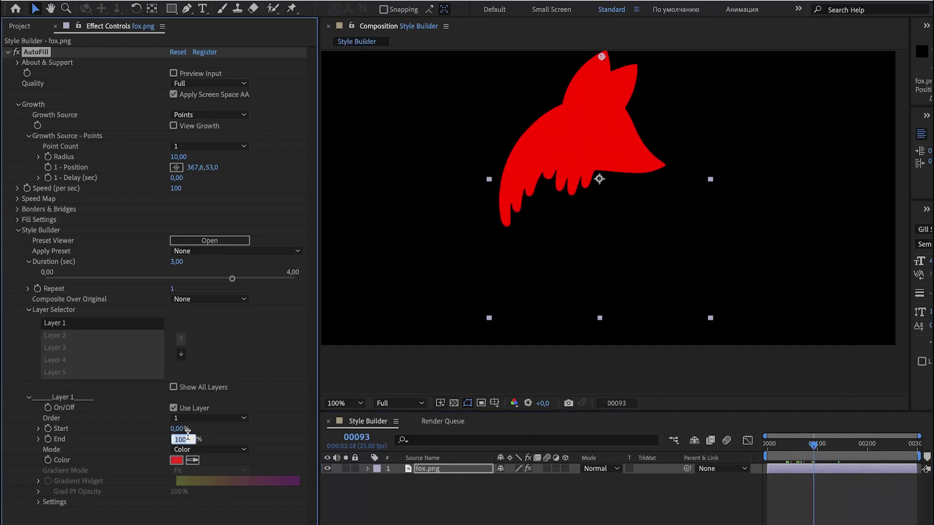
{"action": "type", "text": "80"}
{"action": "key", "text": "Return"}
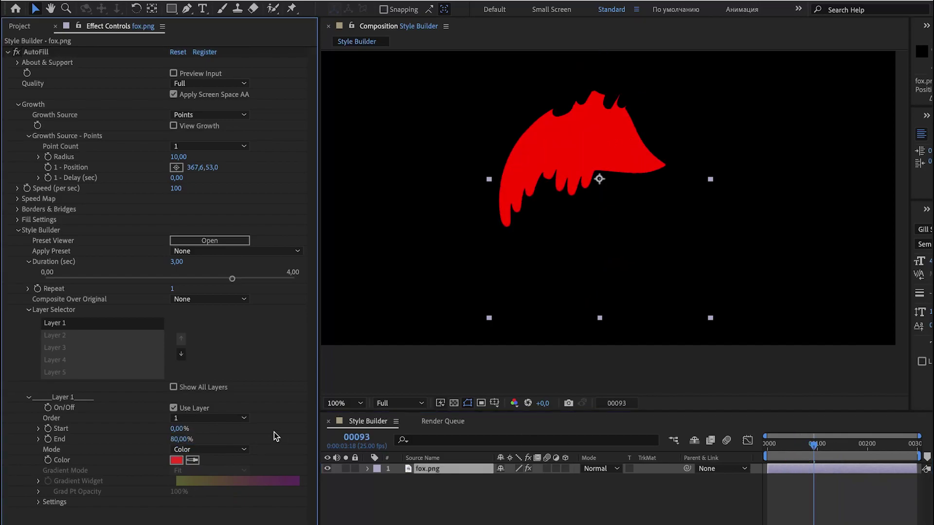
Enable Layer 2 and switch its fill mode from gradient to a red Color fill
{"action": "left_click", "coordinate": [57, 337]}
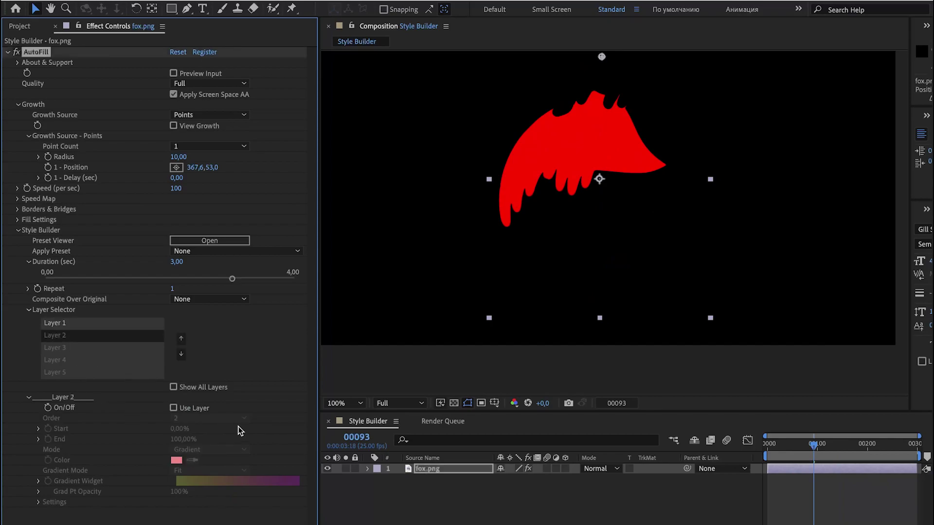
{"action": "left_click", "coordinate": [203, 411]}
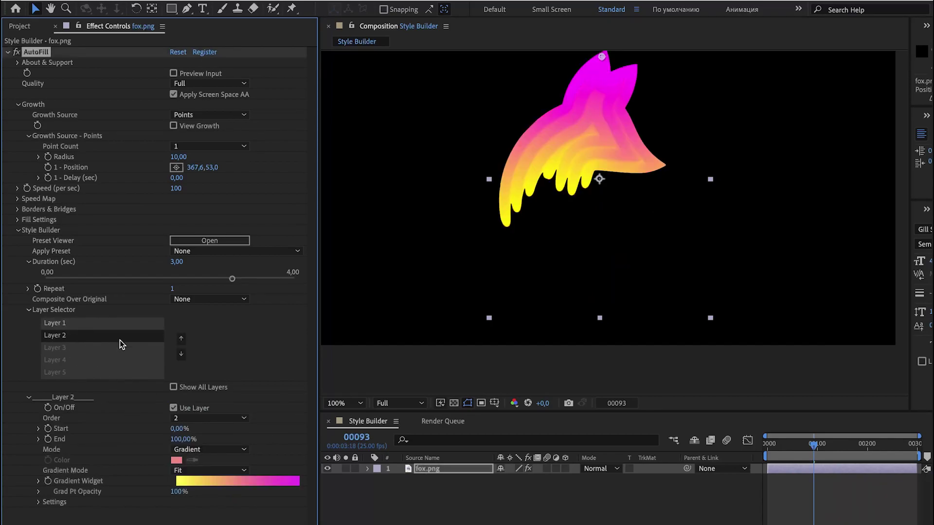
{"action": "left_click", "coordinate": [220, 448]}
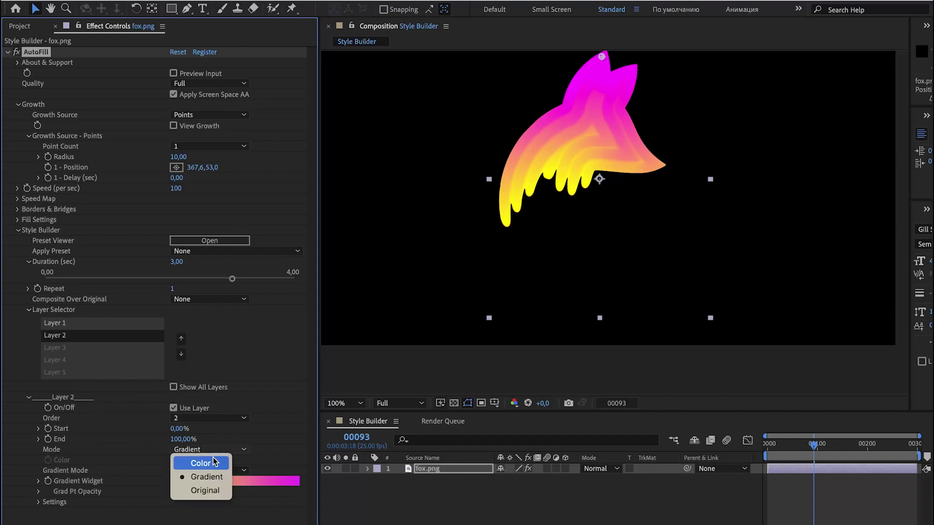
{"action": "left_click", "coordinate": [214, 463]}
{"action": "left_click", "coordinate": [75, 324]}
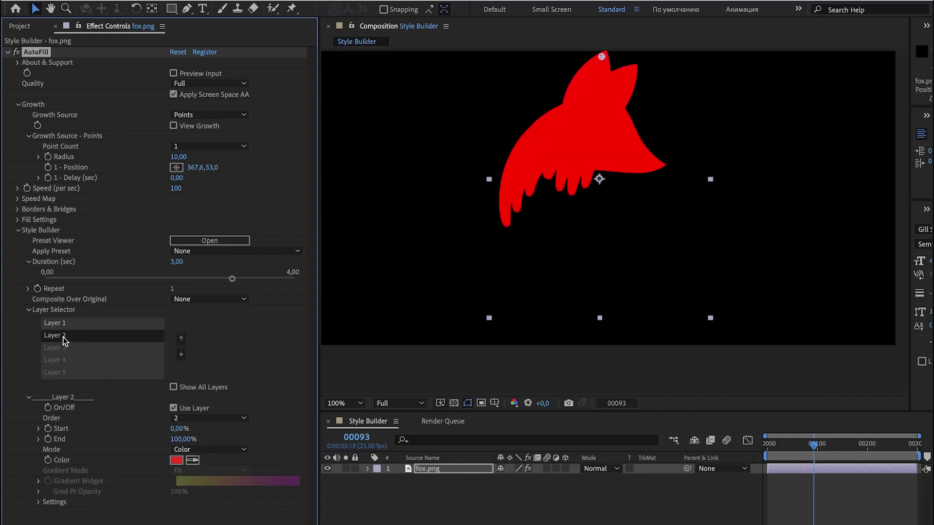
Recolour Layer 2's fill from red to blue-violet
{"action": "left_click", "coordinate": [177, 460]}
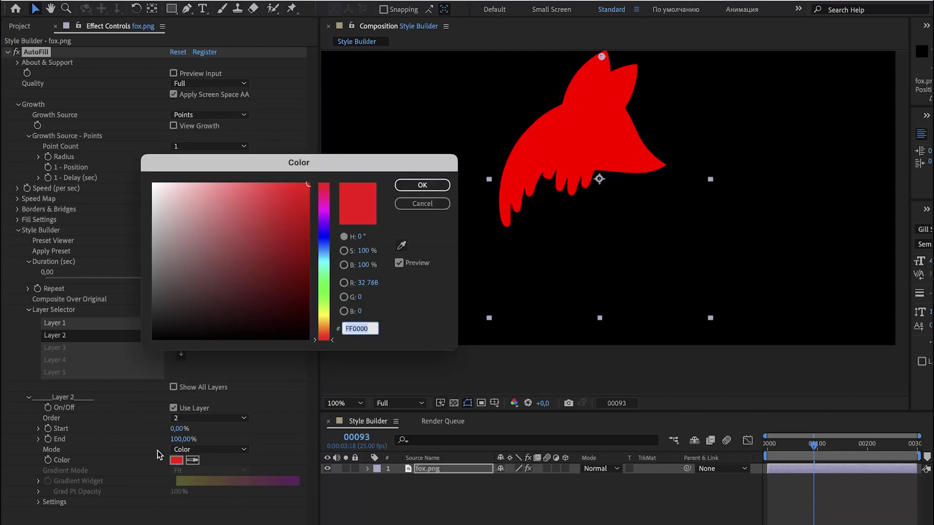
{"action": "left_click", "coordinate": [325, 240]}
{"action": "left_click", "coordinate": [240, 214]}
{"action": "left_click", "coordinate": [423, 186]}
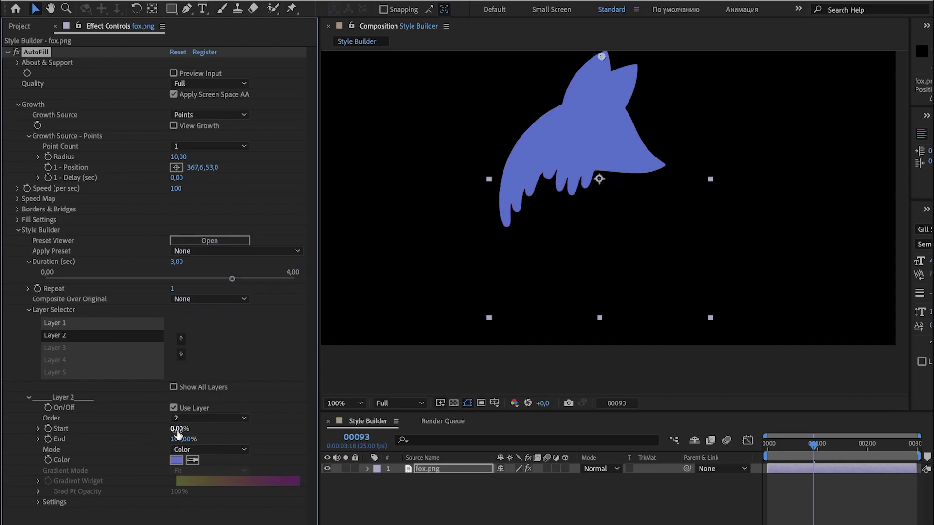
Limit Layer 2 to Start 18% and End 60%, then preview across the timeline
{"action": "mouse_move", "coordinate": [177, 432]}
{"action": "left_mouse_down"}
{"action": "mouse_move", "coordinate": [200, 431]}
{"action": "mouse_move", "coordinate": [191, 430]}
{"action": "left_mouse_up"}
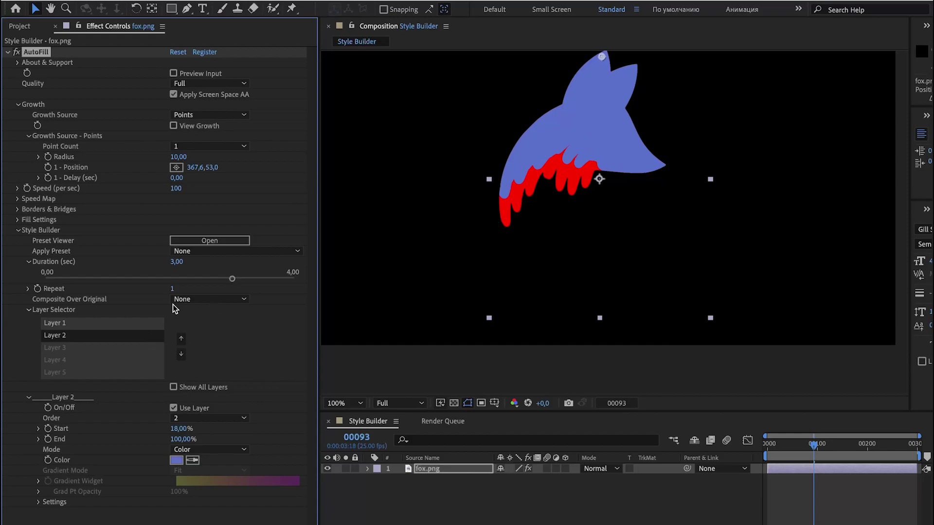
{"action": "left_click_drag", "start_coordinate": [182, 439], "coordinate": [162, 445]}
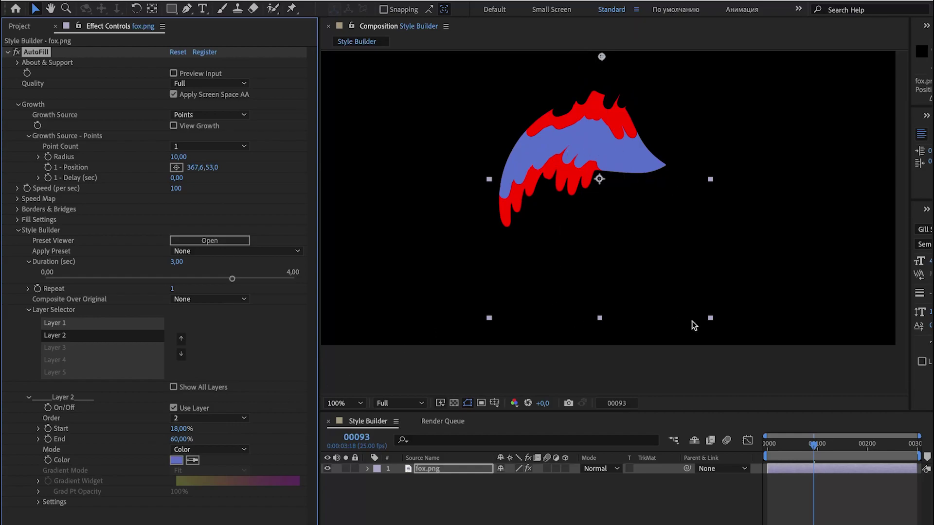
{"action": "left_click_drag", "start_coordinate": [795, 453], "coordinate": [834, 465]}
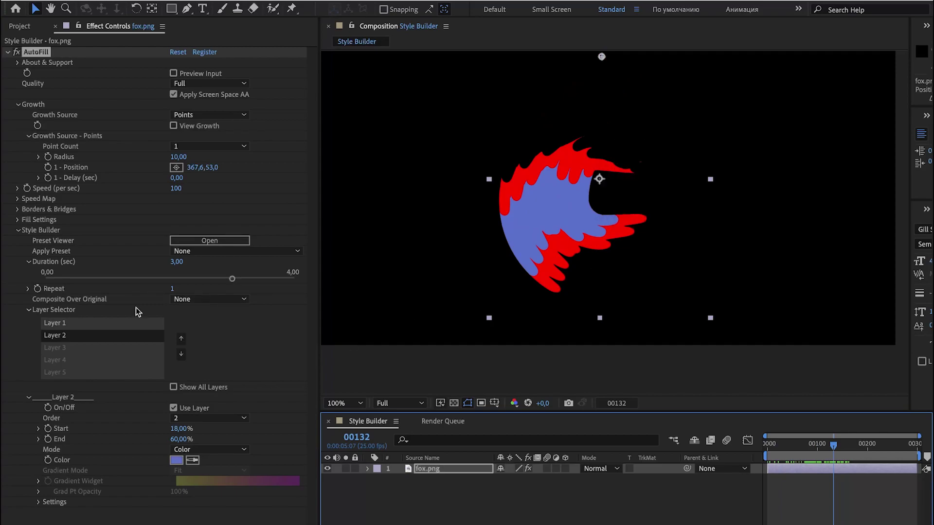
Turn on Layer 3 in Original mode for the purple fox and move it to order 1
{"action": "left_click", "coordinate": [84, 348]}
{"action": "left_click", "coordinate": [200, 410]}
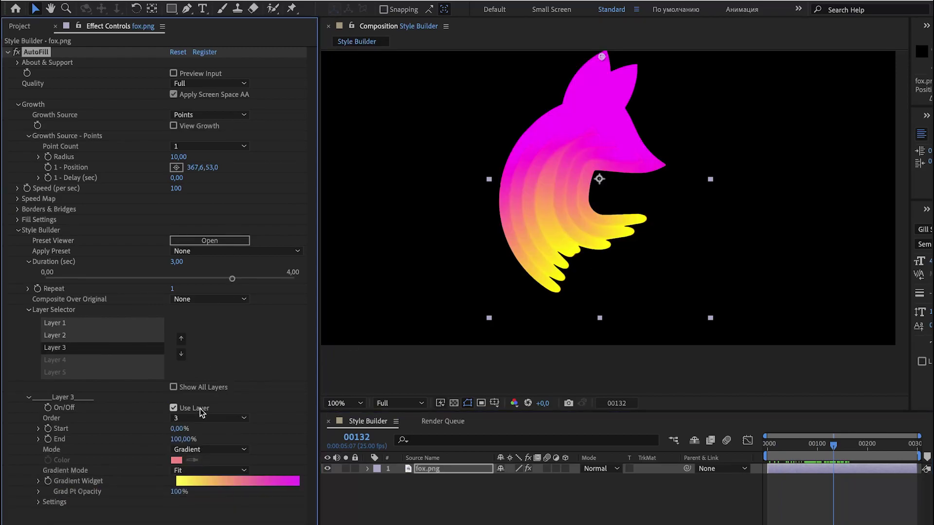
{"action": "left_click", "coordinate": [229, 449]}
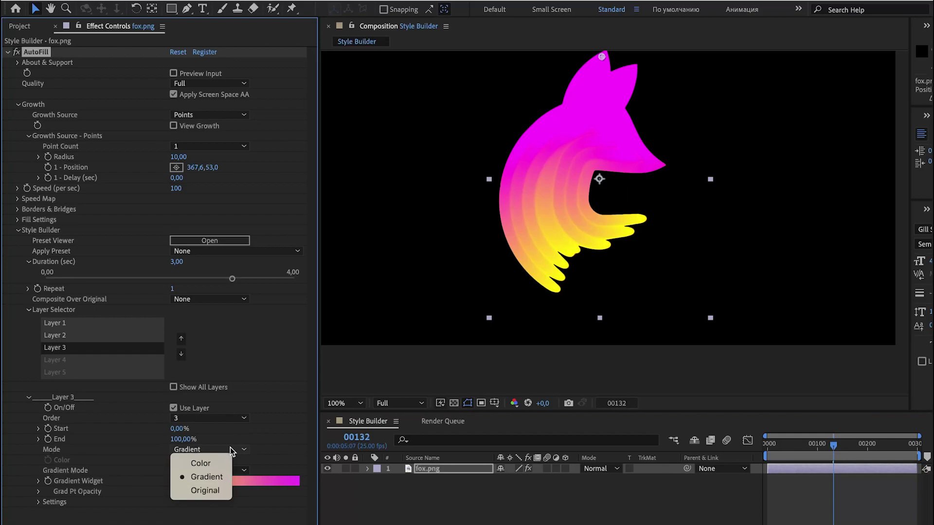
{"action": "left_click", "coordinate": [225, 449]}
{"action": "left_click", "coordinate": [209, 451]}
{"action": "left_click", "coordinate": [207, 490]}
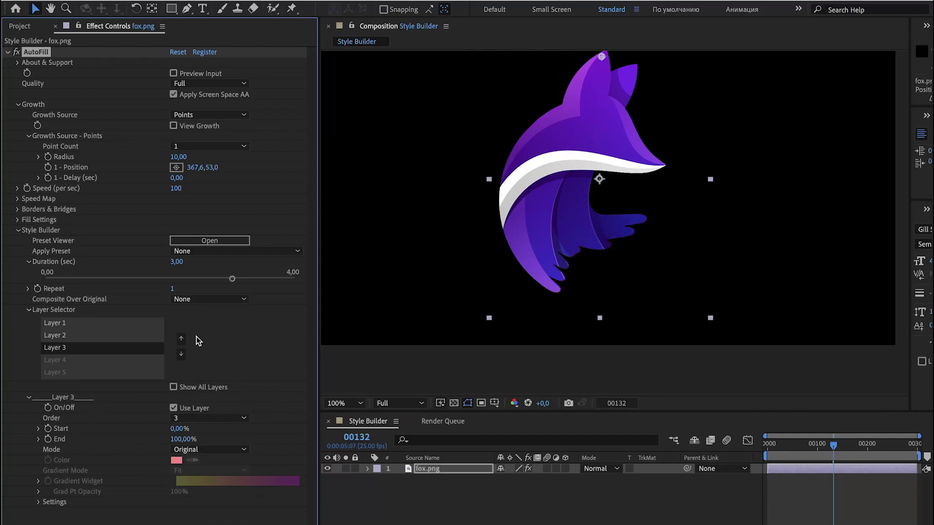
{"action": "left_click", "coordinate": [183, 340]}
{"action": "left_click", "coordinate": [183, 340]}
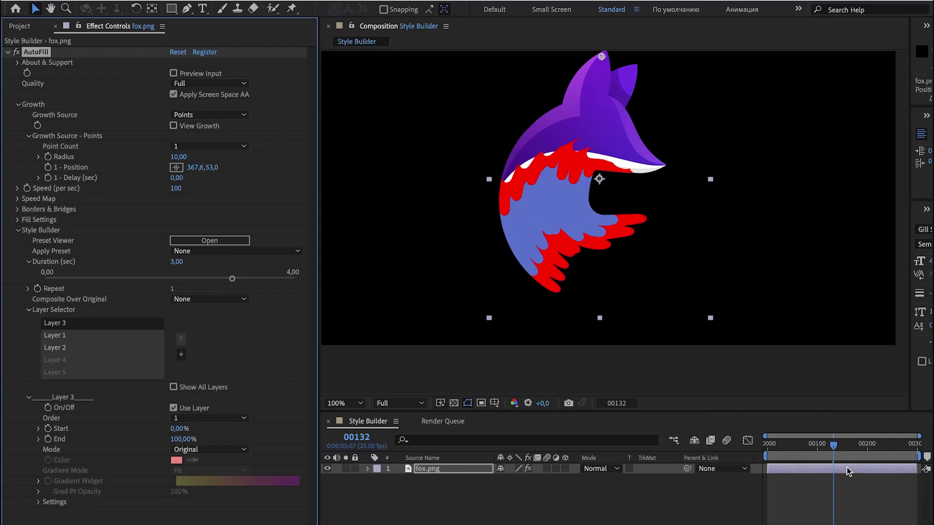
{"action": "mouse_move", "coordinate": [846, 455]}
{"action": "left_mouse_down"}
{"action": "mouse_move", "coordinate": [797, 453]}
{"action": "mouse_move", "coordinate": [848, 458]}
{"action": "mouse_move", "coordinate": [833, 464]}
{"action": "left_mouse_up"}
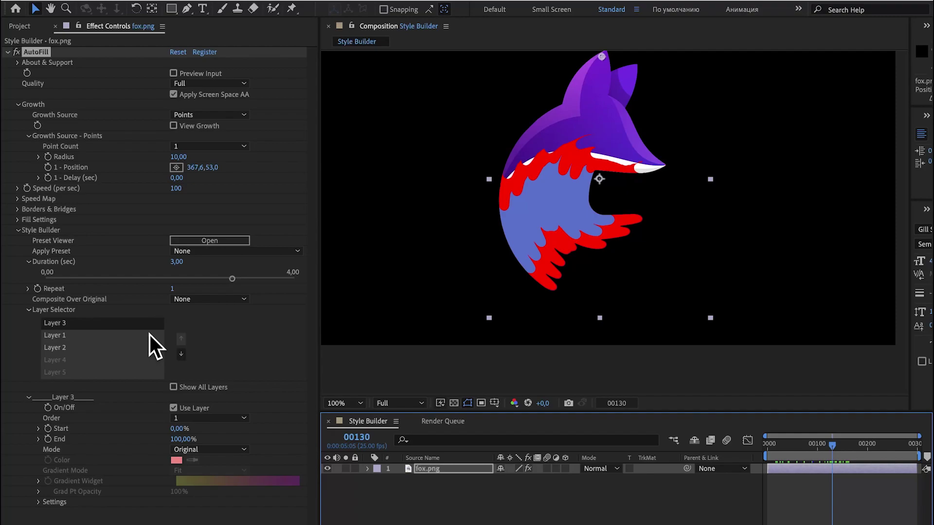
{"action": "key", "text": "period"}
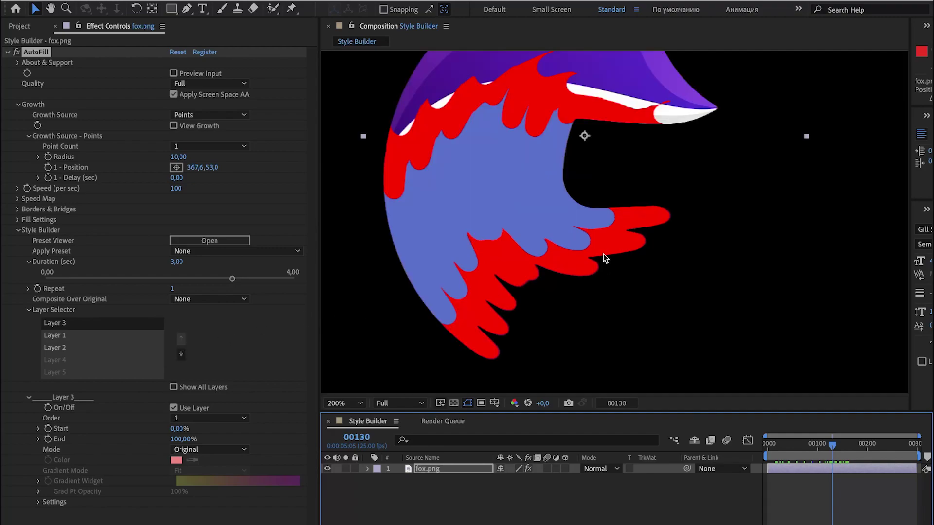
{"action": "left_click", "coordinate": [185, 440]}
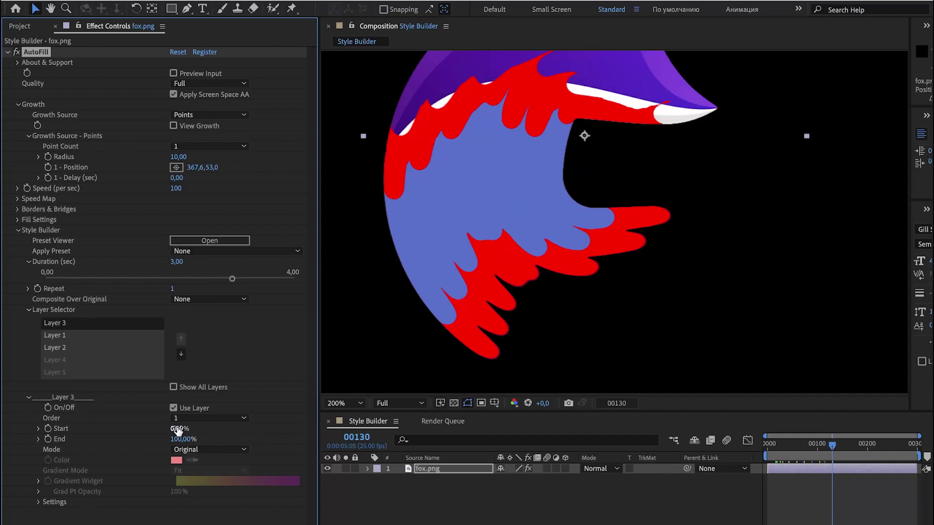
{"action": "left_click_drag", "start_coordinate": [192, 428], "coordinate": [72, 429]}
{"action": "scroll", "coordinate": [551, 309], "scroll_direction": "up", "scroll_amount": 4}
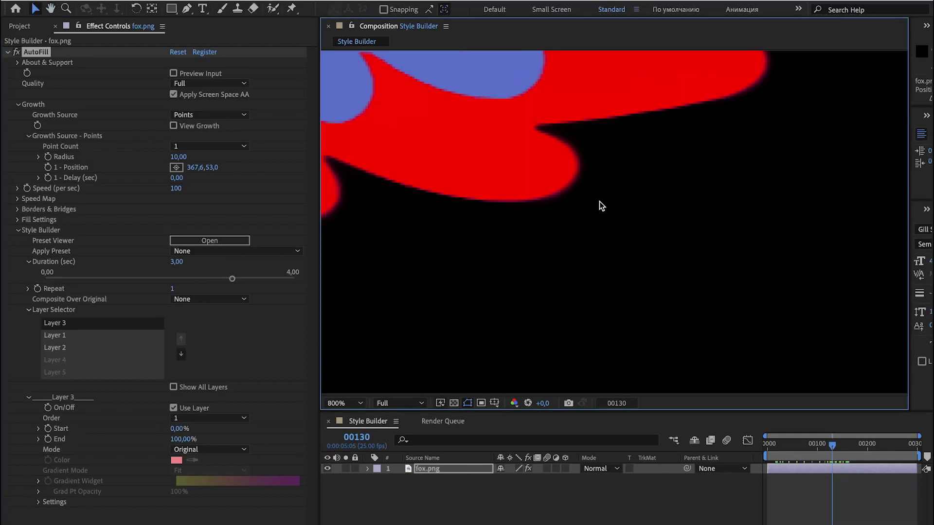
{"action": "left_click_drag", "start_coordinate": [175, 429], "coordinate": [189, 428]}
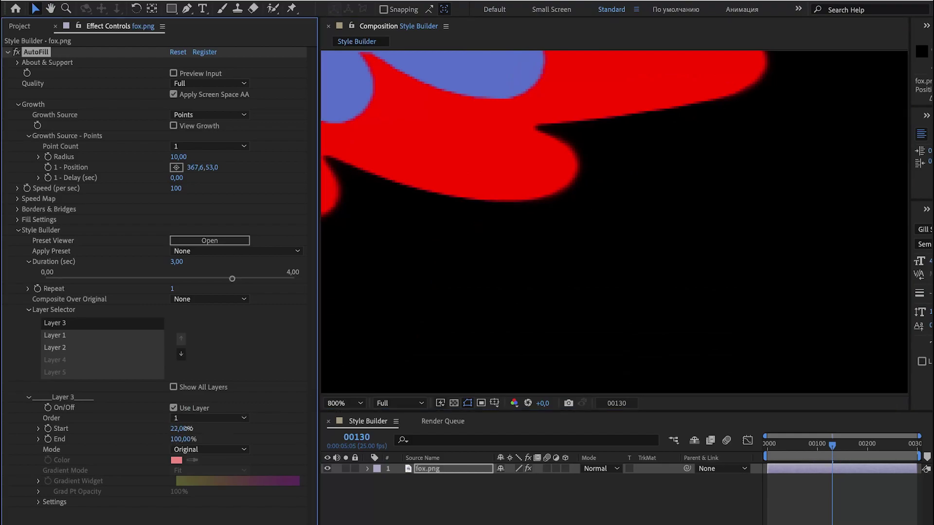
{"action": "left_click_drag", "start_coordinate": [132, 428], "coordinate": [130, 425]}
{"action": "scroll", "coordinate": [475, 232], "scroll_direction": "down", "scroll_amount": 6}
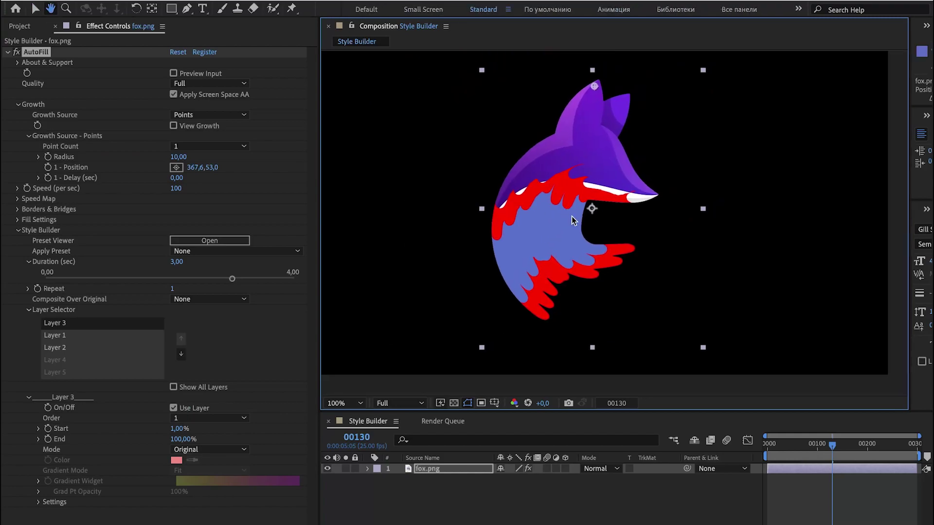
{"action": "scroll", "coordinate": [637, 272], "scroll_direction": "up", "scroll_amount": 4}
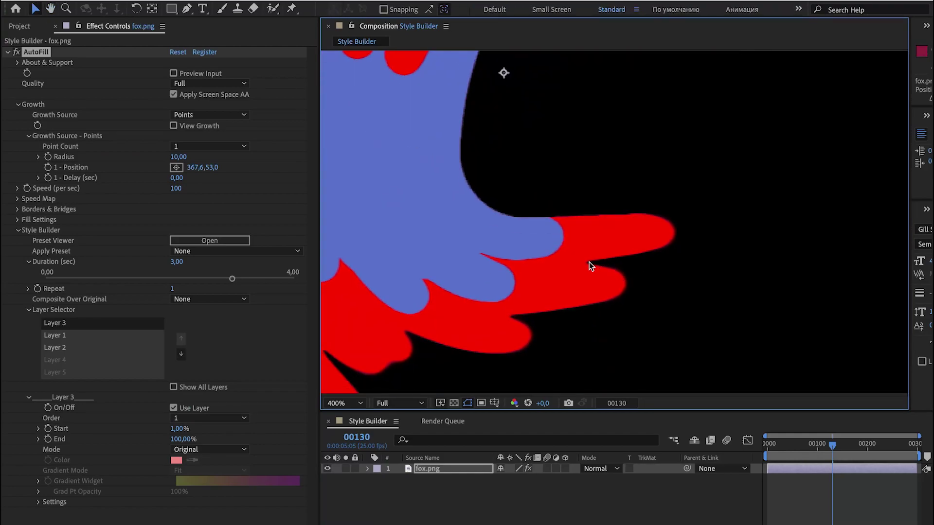
{"action": "scroll", "coordinate": [590, 305], "scroll_direction": "down", "scroll_amount": 2}
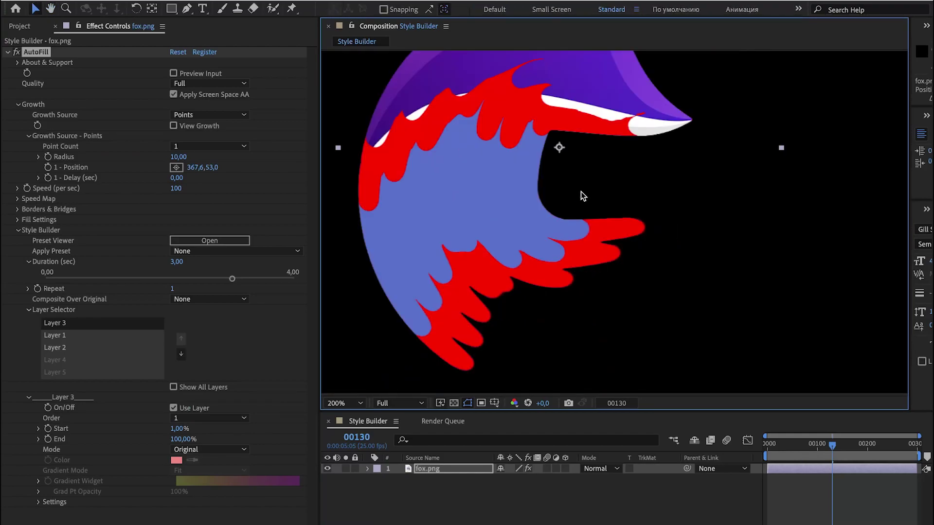
{"action": "scroll", "coordinate": [598, 253], "scroll_direction": "down", "scroll_amount": 2}
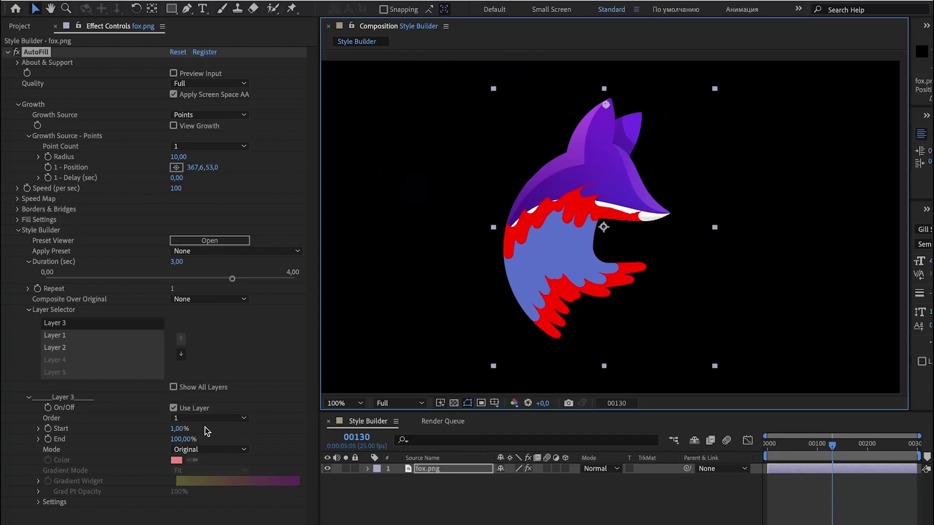
{"action": "left_click", "coordinate": [180, 429]}
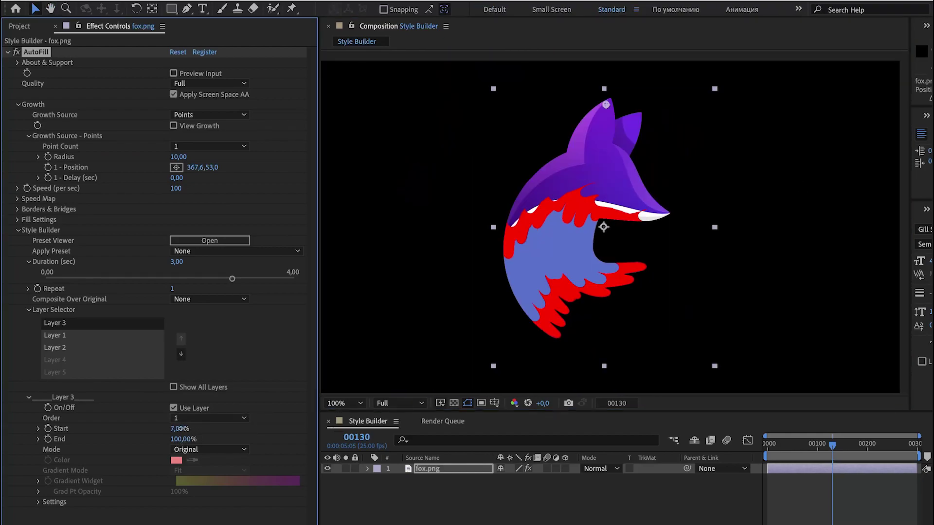
{"action": "key", "text": "period"}
{"action": "left_click_drag", "start_coordinate": [674, 308], "coordinate": [594, 199]}
{"action": "key", "text": "period"}
{"action": "key", "text": "period"}
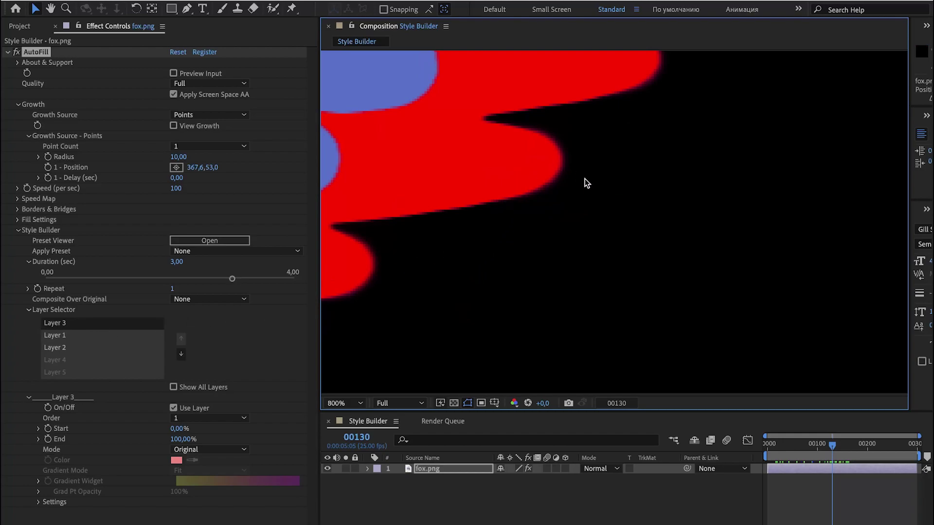
{"action": "key", "text": "comma"}
{"action": "key", "text": "comma"}
{"action": "left_click_drag", "start_coordinate": [545, 155], "coordinate": [575, 238]}
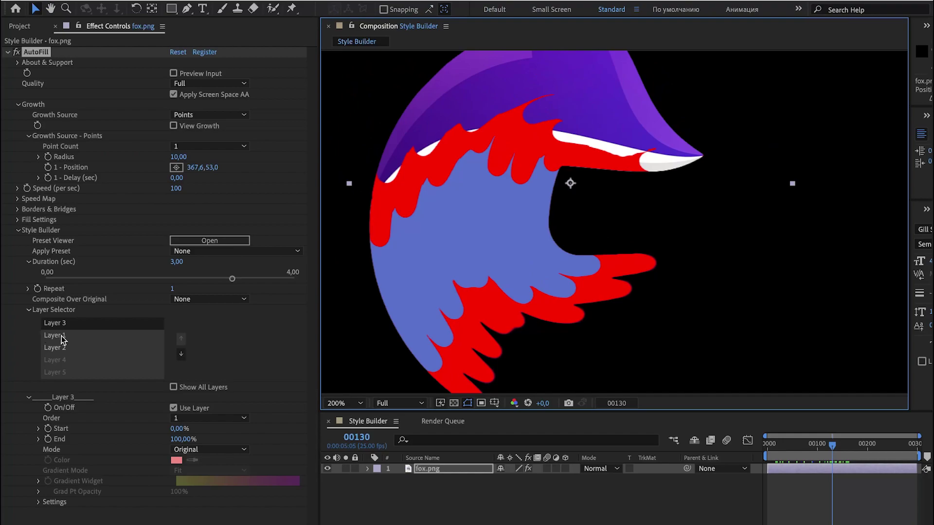
{"action": "scroll", "coordinate": [672, 296], "scroll_direction": "up", "scroll_amount": 1}
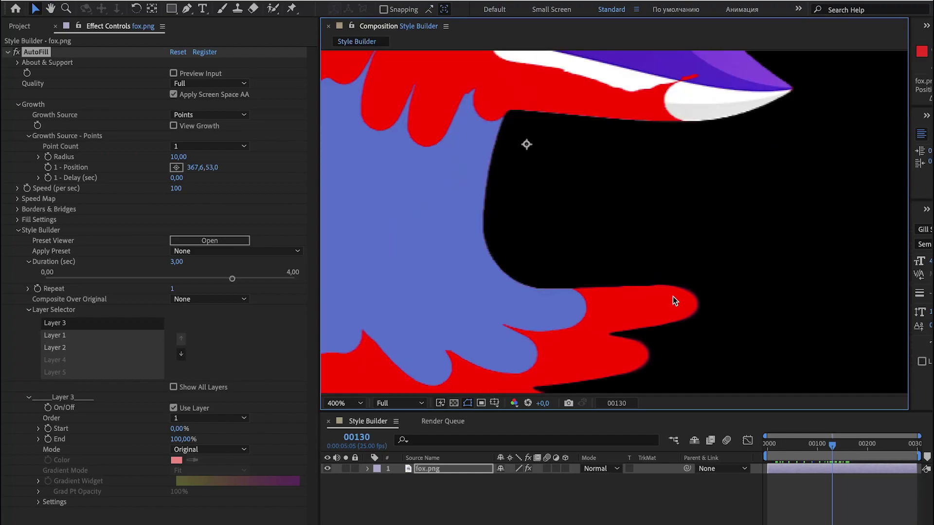
{"action": "scroll", "coordinate": [661, 299], "scroll_direction": "down", "scroll_amount": 3}
{"action": "scroll", "coordinate": [596, 269], "scroll_direction": "up", "scroll_amount": 2}
{"action": "left_click_drag", "start_coordinate": [580, 302], "coordinate": [609, 256]}
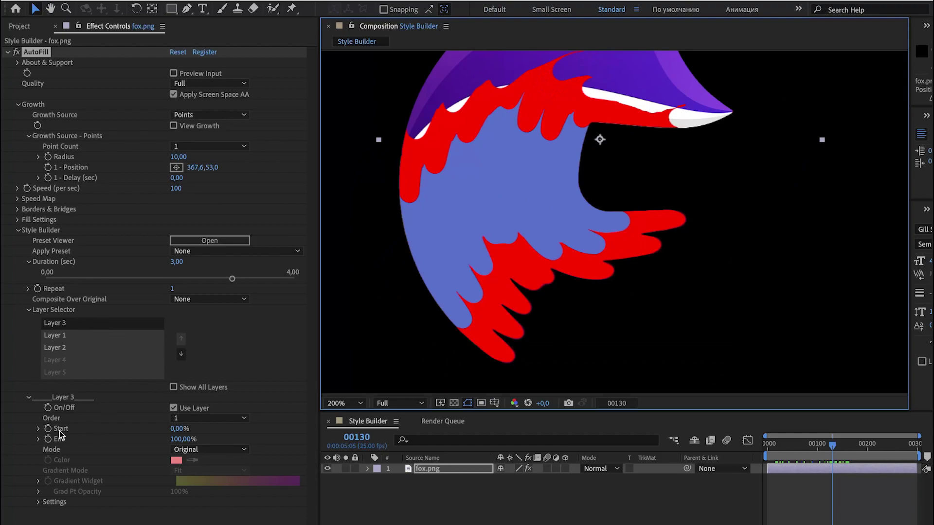
{"action": "left_click", "coordinate": [71, 336]}
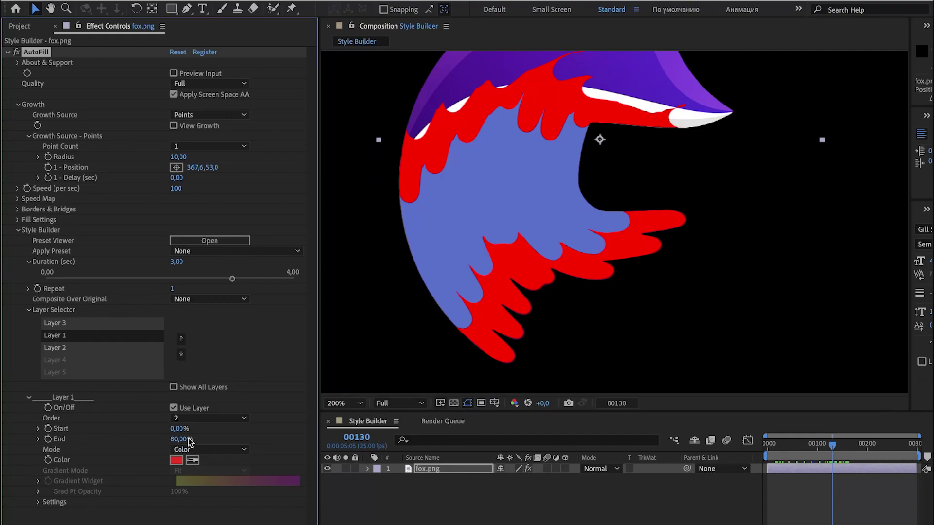
Preview at frame 00098 and confirm a Style Builder Duration of 1 second
{"action": "left_click", "coordinate": [803, 437]}
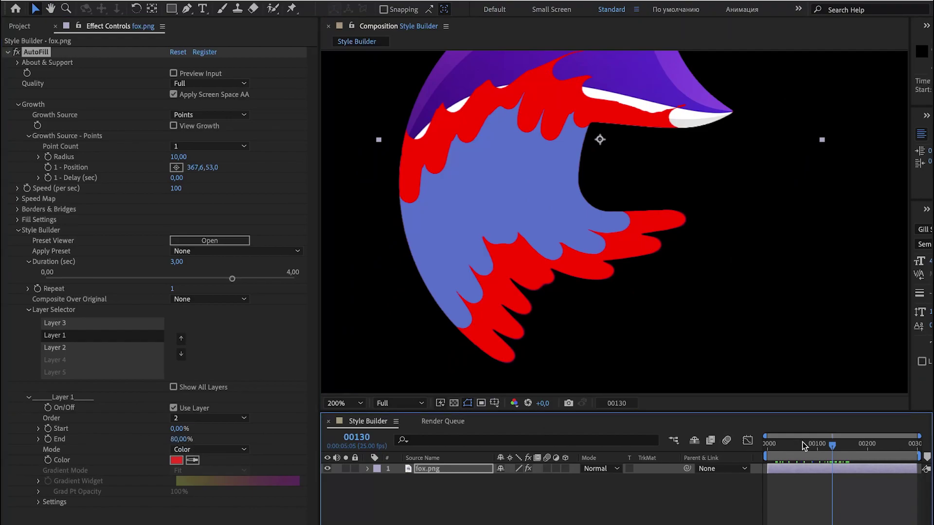
{"action": "left_click_drag", "start_coordinate": [801, 445], "coordinate": [816, 445]}
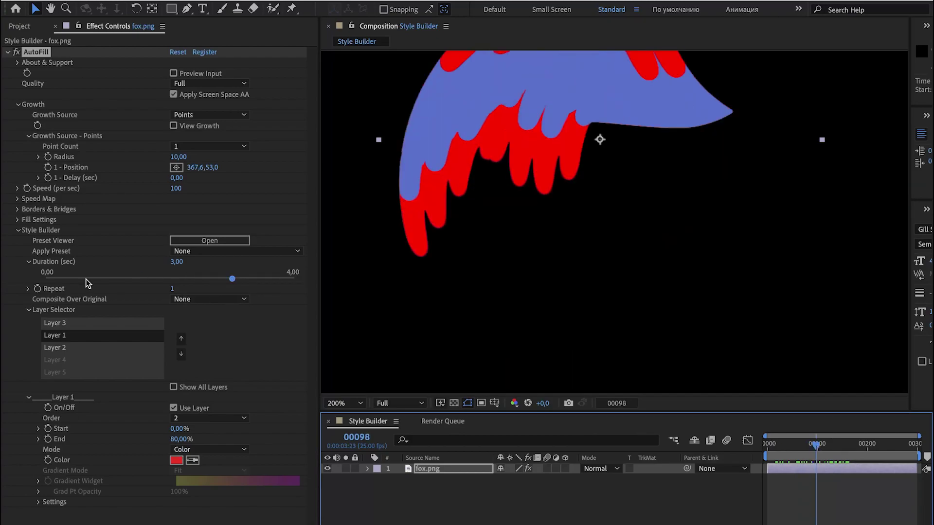
{"action": "left_click", "coordinate": [177, 262]}
{"action": "key", "text": "Return"}
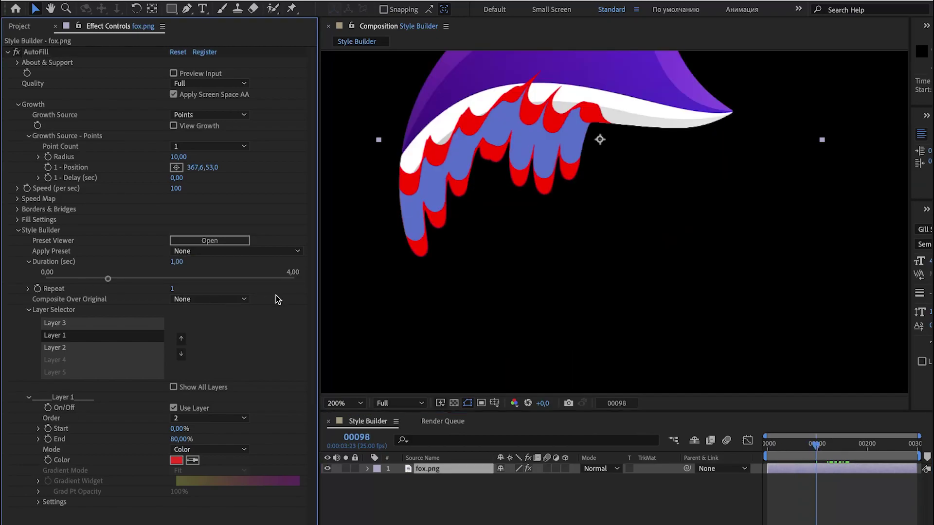
Raise the Repeat count to 3 so the fox shows repeated red, blue-violet and white bands
{"action": "scroll", "coordinate": [482, 295], "scroll_direction": "up", "scroll_amount": 5}
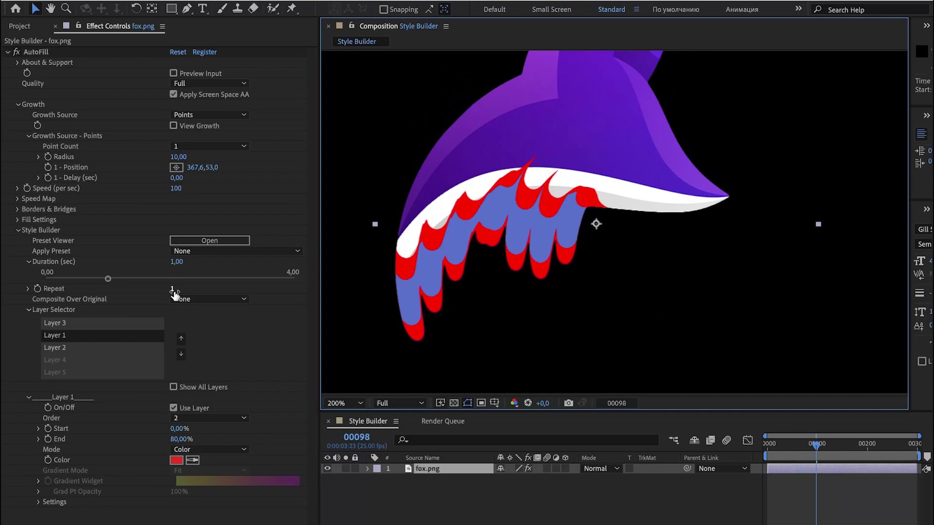
{"action": "left_click", "coordinate": [174, 290]}
{"action": "type", "text": "2"}
{"action": "key", "text": "Return"}
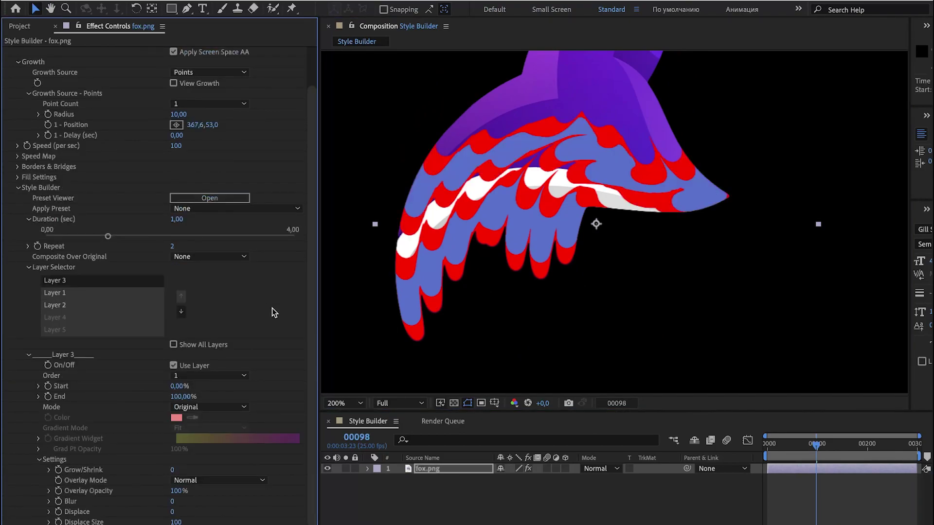
{"action": "left_click", "coordinate": [174, 250]}
{"action": "left_click", "coordinate": [268, 275]}
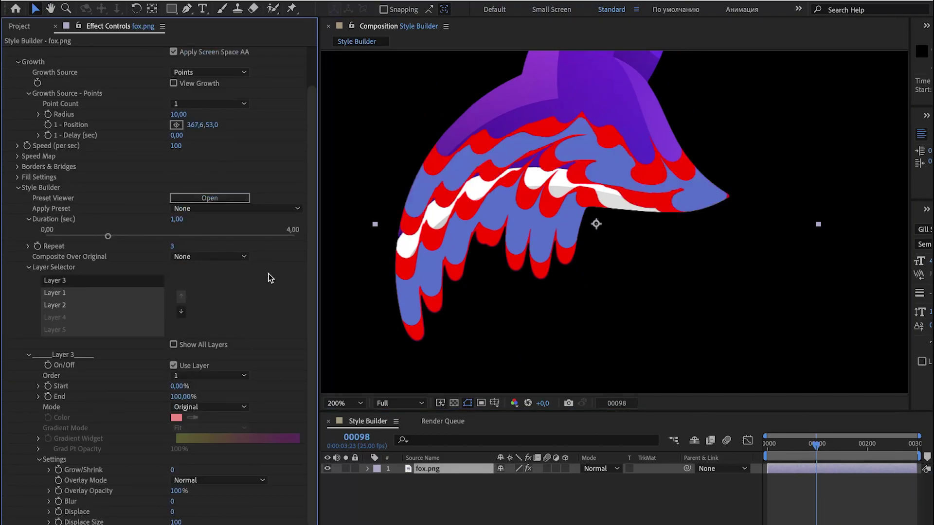
Apply the (Wave) Looped Gradients preset and set Repeat to 1
{"action": "left_click", "coordinate": [240, 208]}
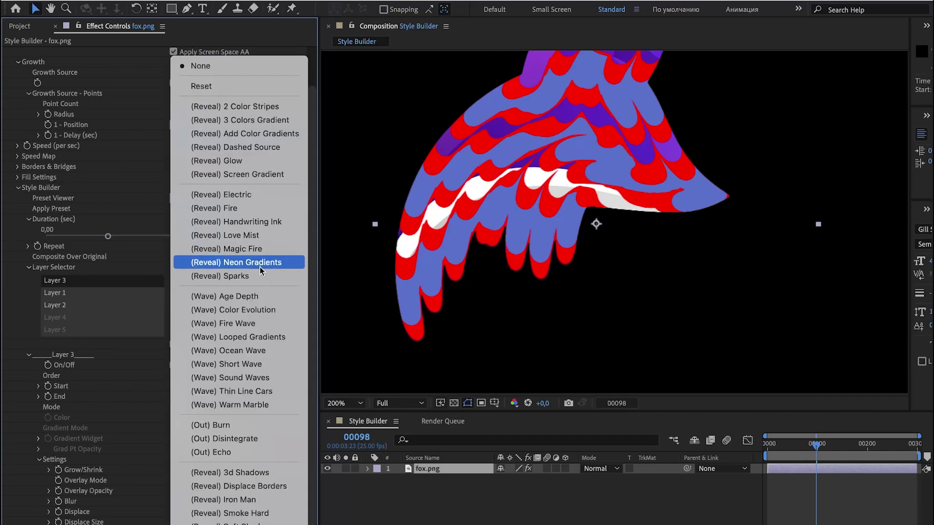
{"action": "left_click", "coordinate": [297, 336]}
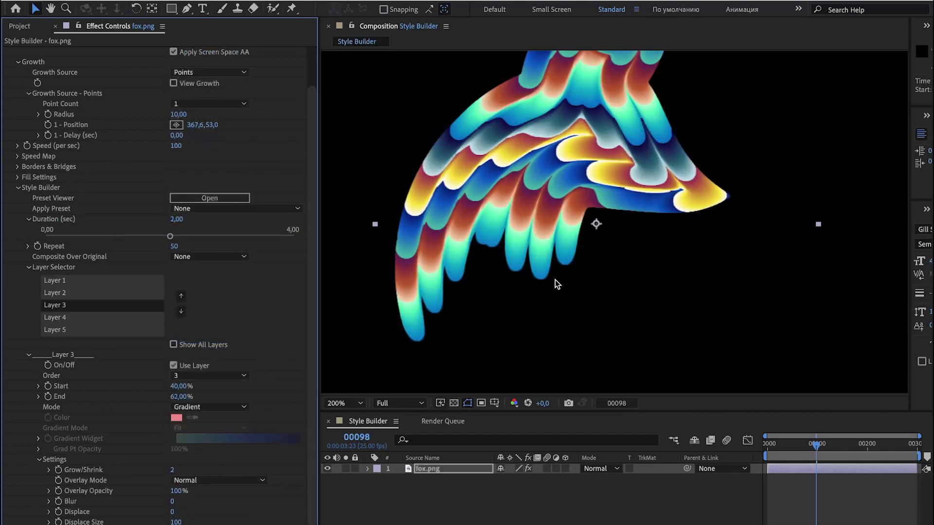
{"action": "left_click", "coordinate": [28, 220]}
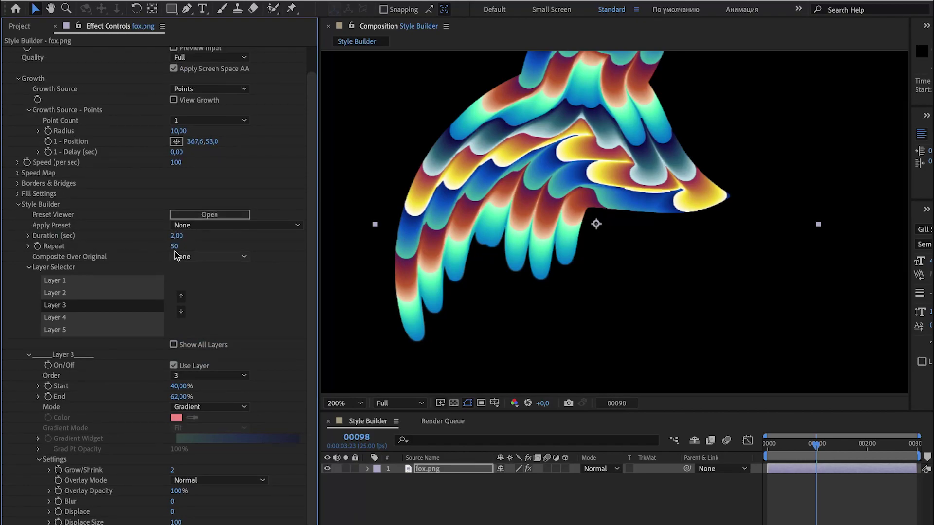
{"action": "scroll", "coordinate": [547, 235], "scroll_direction": "down", "scroll_amount": 1}
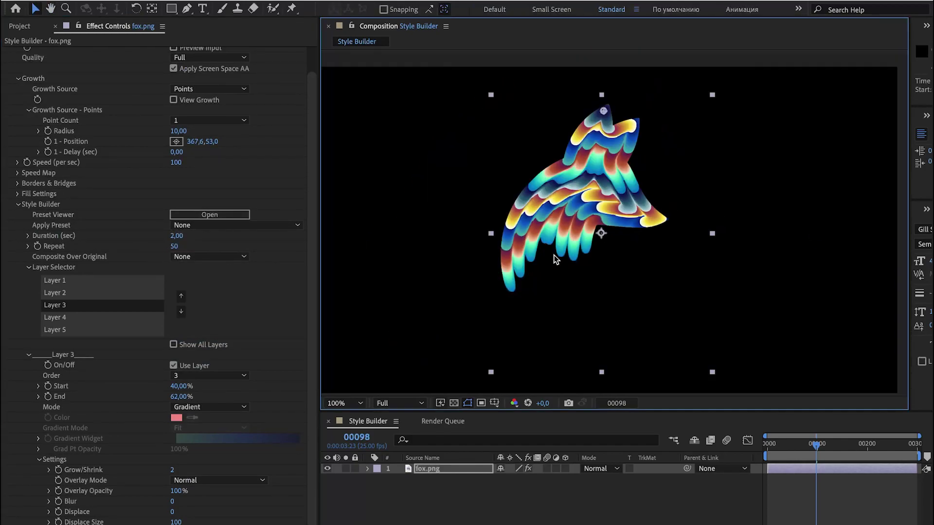
{"action": "left_click", "coordinate": [174, 246]}
{"action": "type", "text": "1"}
{"action": "key", "text": "Return"}
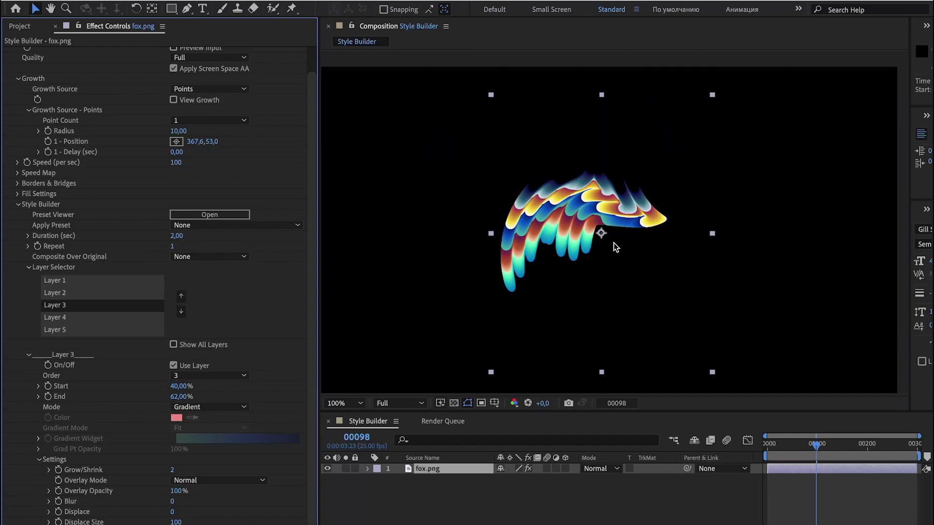
Inspect the preset's settings for Layers 5 through 1
{"action": "scroll", "coordinate": [476, 258], "scroll_direction": "up", "scroll_amount": 1}
{"action": "left_click", "coordinate": [56, 330]}
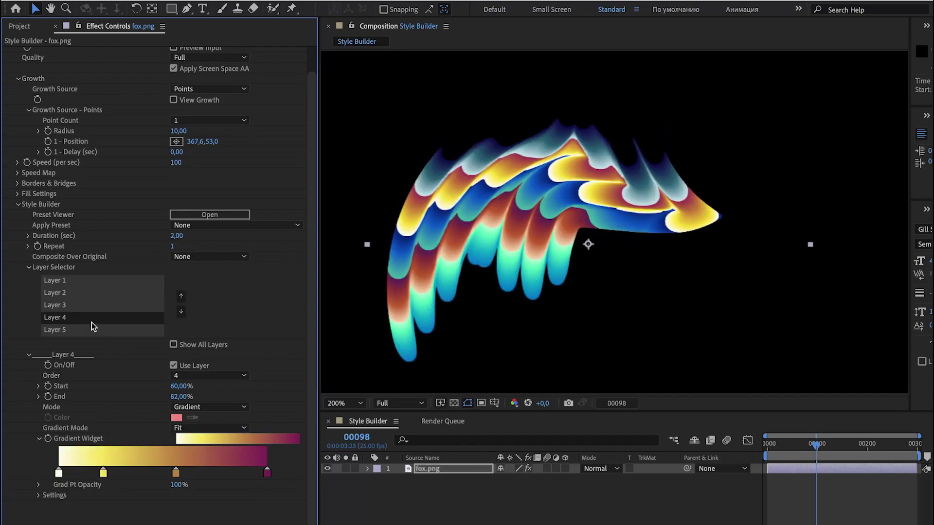
{"action": "left_click", "coordinate": [68, 317]}
{"action": "scroll", "coordinate": [64, 313], "scroll_direction": "down", "scroll_amount": 1}
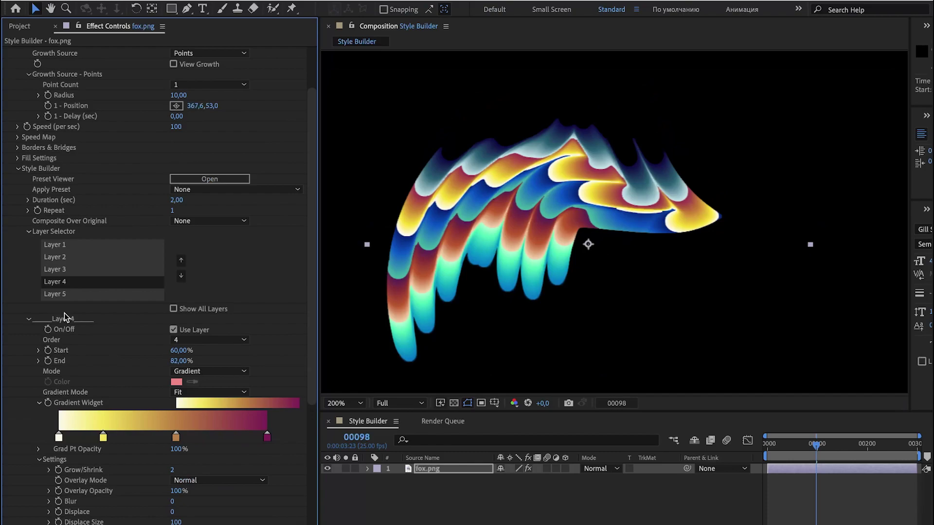
{"action": "left_click", "coordinate": [69, 270]}
{"action": "left_click", "coordinate": [72, 259]}
{"action": "left_click", "coordinate": [69, 246]}
{"action": "scroll", "coordinate": [68, 249], "scroll_direction": "up", "scroll_amount": 2}
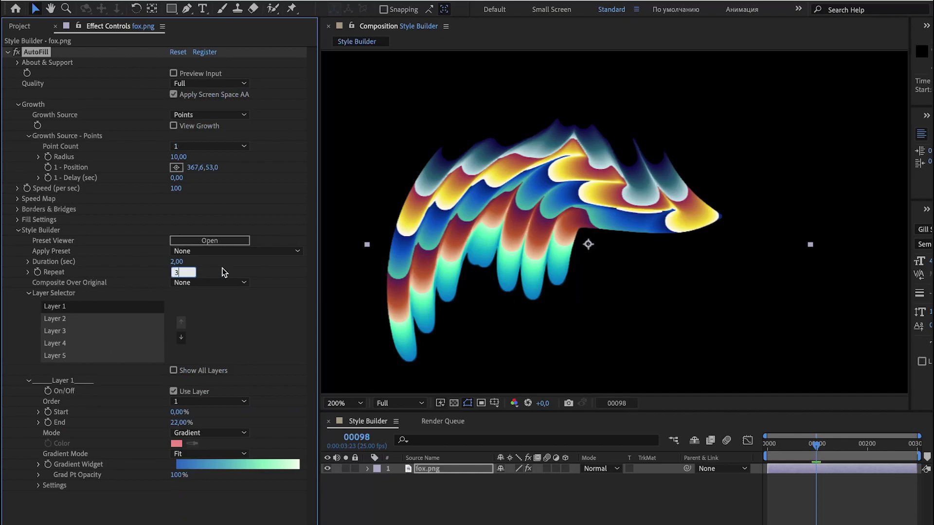
Set Repeat to 3, then 5, and replay the fox growth animation
{"action": "key", "text": "Return"}
{"action": "key", "text": "comma"}
{"action": "key", "text": "comma"}
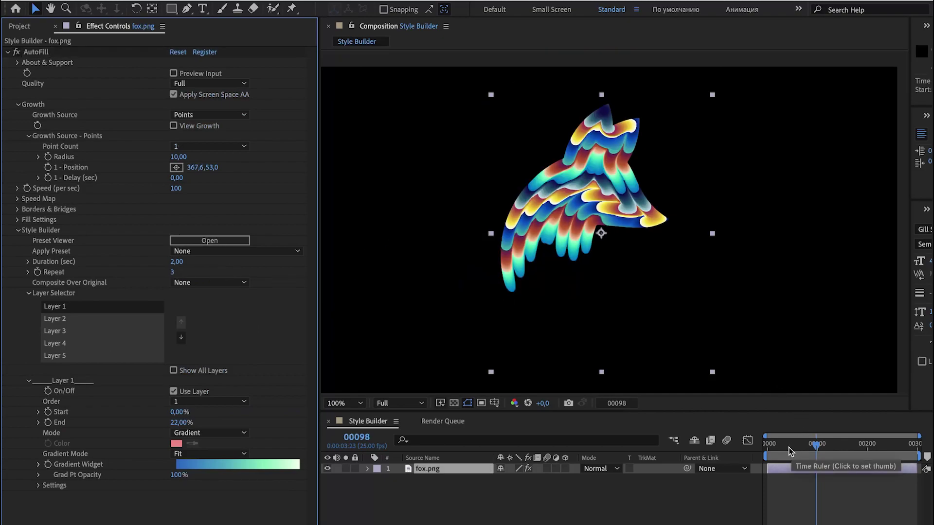
{"action": "left_click_drag", "start_coordinate": [772, 454], "coordinate": [854, 457]}
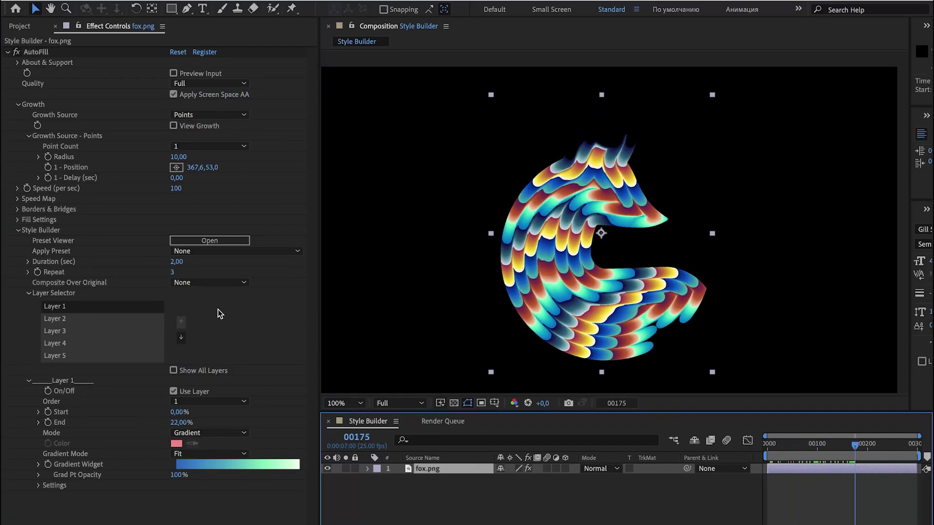
{"action": "left_click", "coordinate": [172, 272]}
{"action": "type", "text": "5"}
{"action": "key", "text": "Return"}
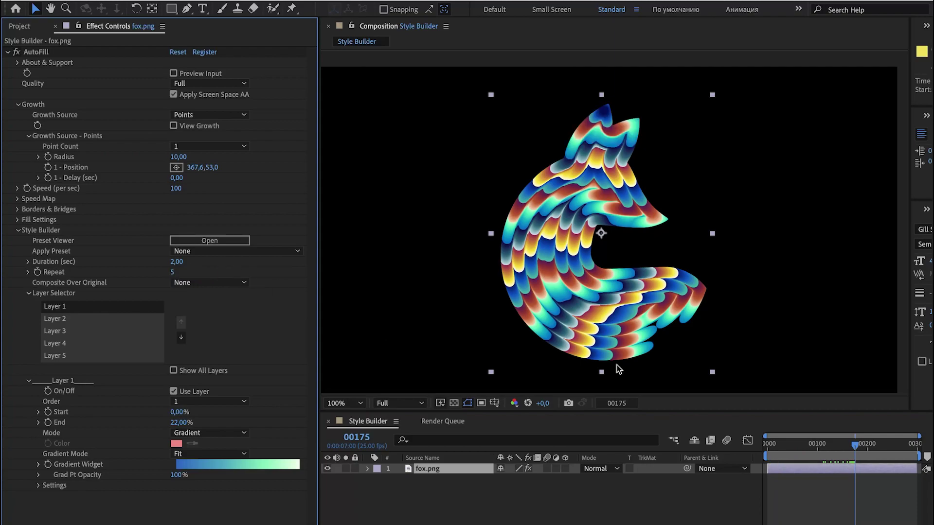
{"action": "left_click_drag", "start_coordinate": [771, 454], "coordinate": [921, 460]}
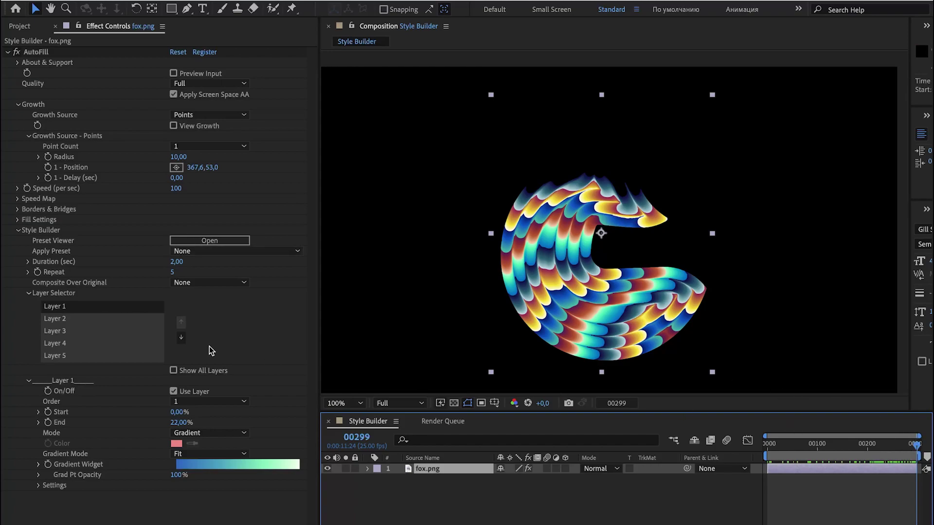
Reset the style to its original colours with the Reset preset
{"action": "left_click", "coordinate": [226, 251]}
{"action": "left_click", "coordinate": [230, 258]}
{"action": "left_click", "coordinate": [239, 252]}
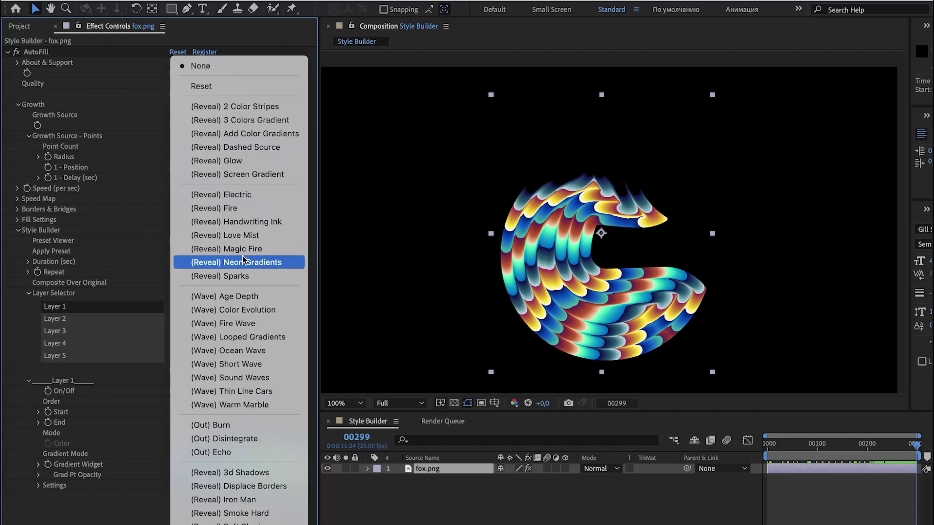
{"action": "left_click", "coordinate": [241, 87]}
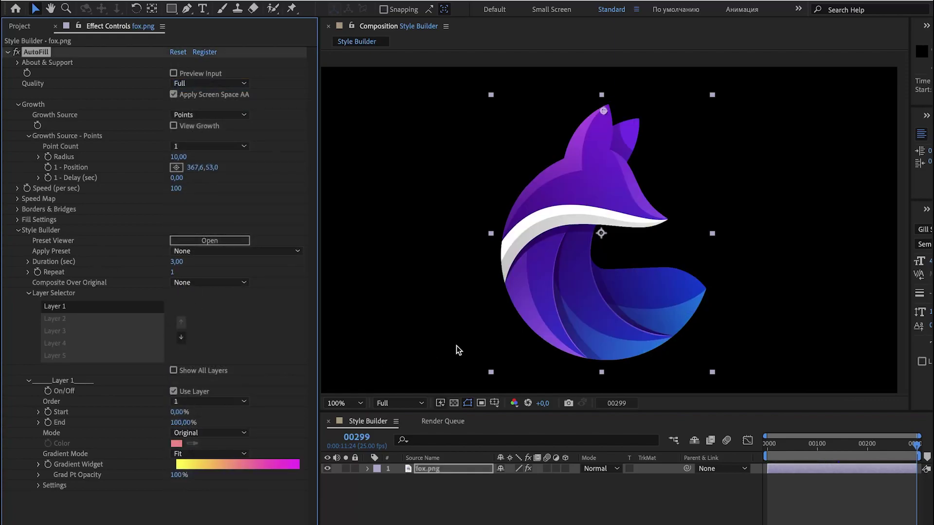
{"action": "left_click_drag", "start_coordinate": [780, 454], "coordinate": [704, 469]}
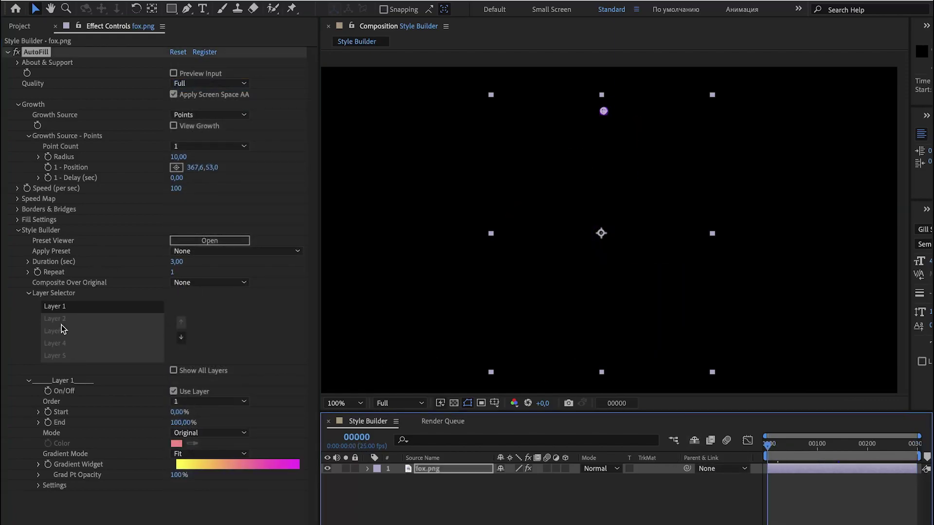
Fill Layer 1 with a Gradient, keeping Fit as the gradient mode
{"action": "left_click", "coordinate": [225, 436]}
{"action": "left_click", "coordinate": [228, 460]}
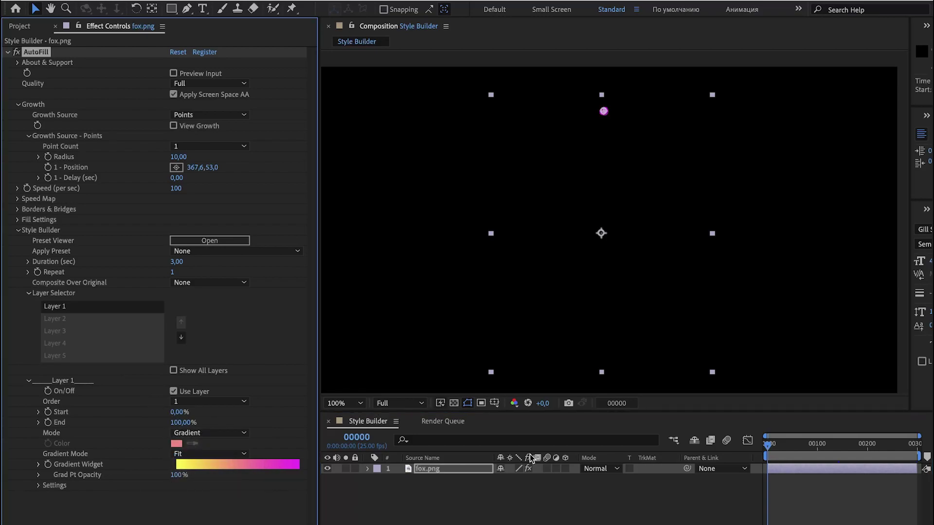
{"action": "left_click_drag", "start_coordinate": [790, 454], "coordinate": [820, 451]}
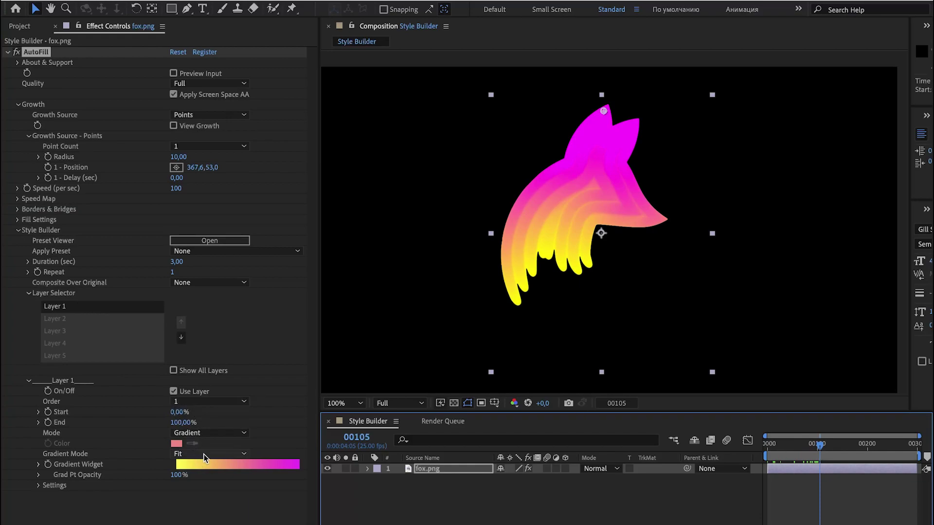
{"action": "left_click", "coordinate": [205, 456]}
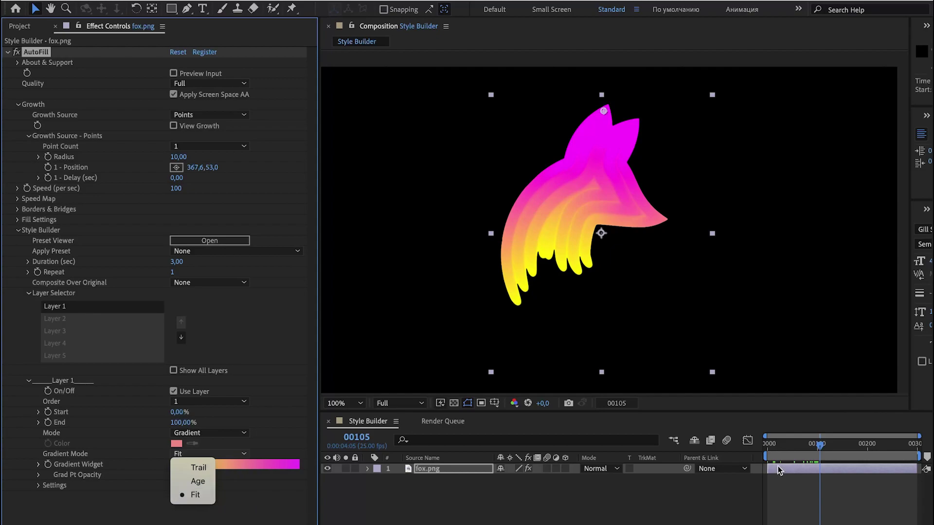
{"action": "left_click", "coordinate": [798, 454]}
{"action": "left_click_drag", "start_coordinate": [798, 450], "coordinate": [820, 445]}
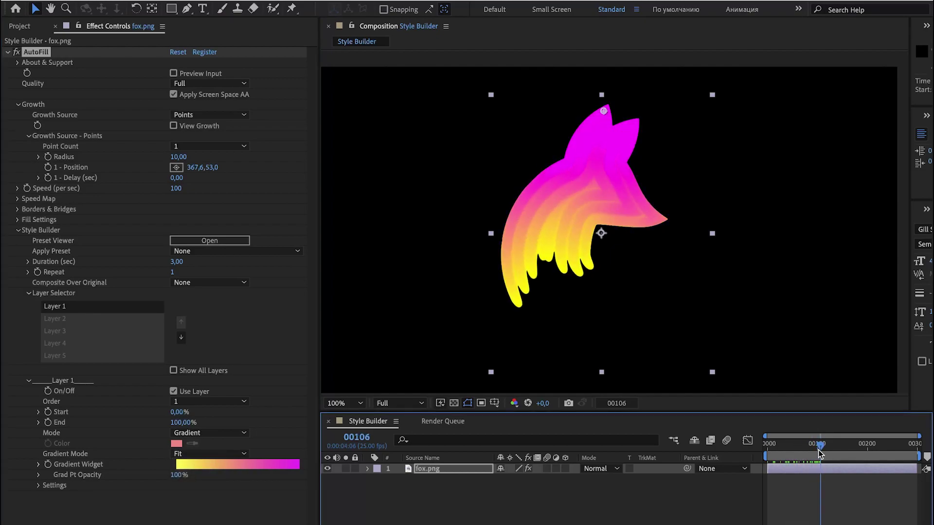
Set Layer 1's End to 50% and expand the Gradient Widget's colour stops
{"action": "left_click", "coordinate": [180, 422]}
{"action": "type", "text": "50"}
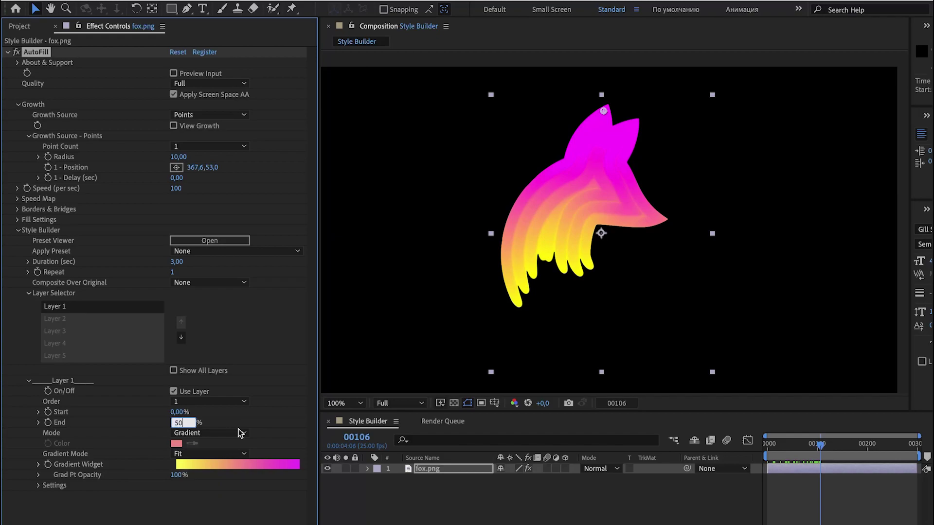
{"action": "key", "text": "Return"}
{"action": "left_click_drag", "start_coordinate": [785, 450], "coordinate": [823, 450]}
{"action": "scroll", "coordinate": [546, 320], "scroll_direction": "up", "scroll_amount": 2}
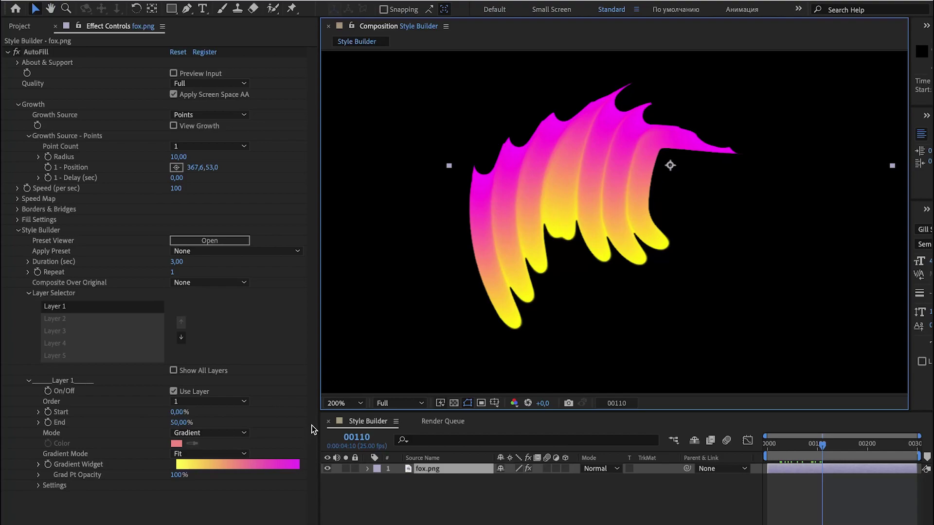
{"action": "left_click", "coordinate": [38, 464]}
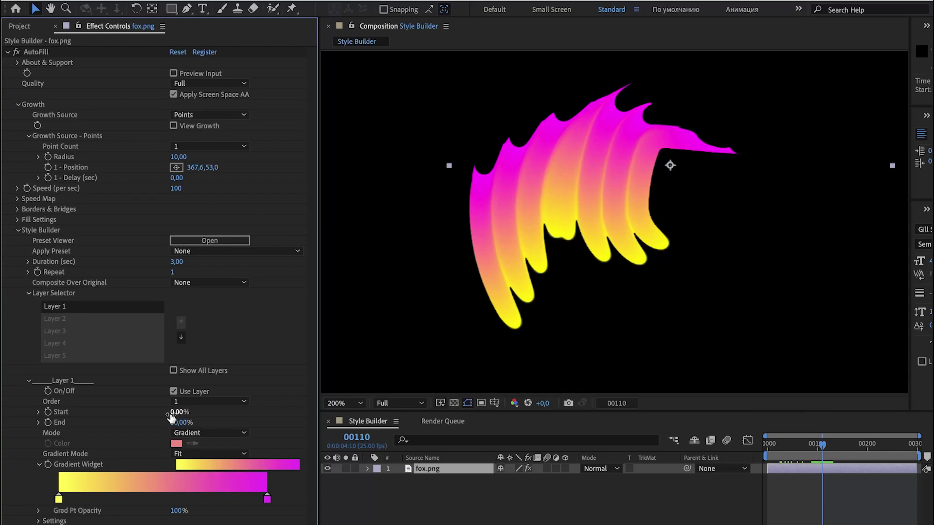
Try Trail gradient mode, then set Layer 1's End back to 50%
{"action": "left_click", "coordinate": [241, 433]}
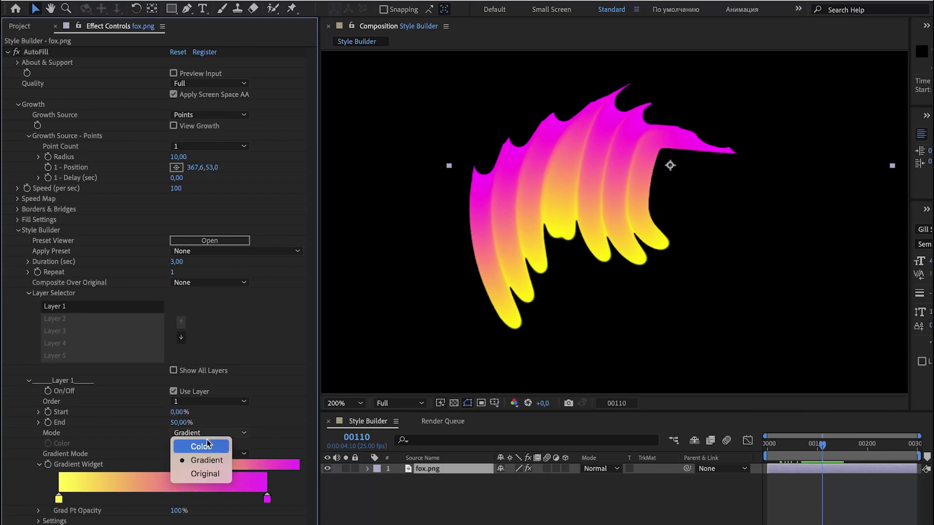
{"action": "left_click", "coordinate": [226, 459]}
{"action": "left_click", "coordinate": [229, 453]}
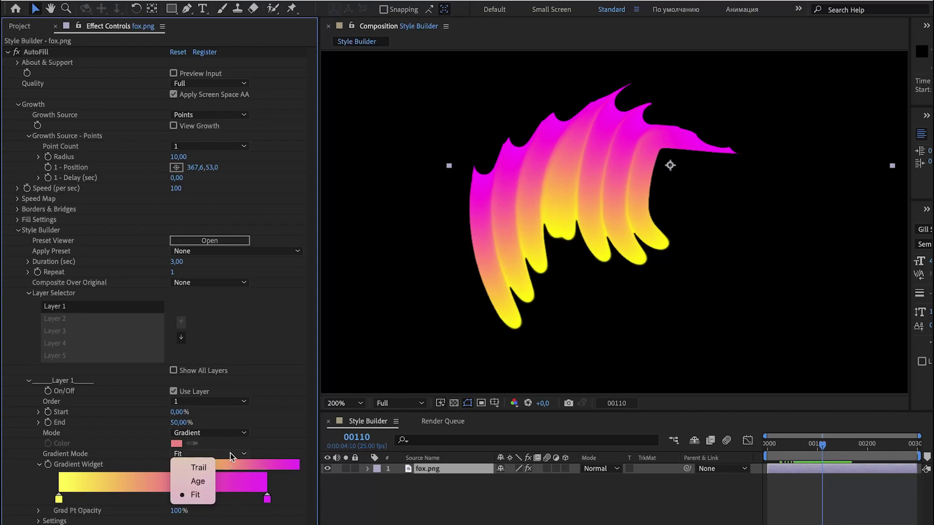
{"action": "left_click", "coordinate": [197, 465]}
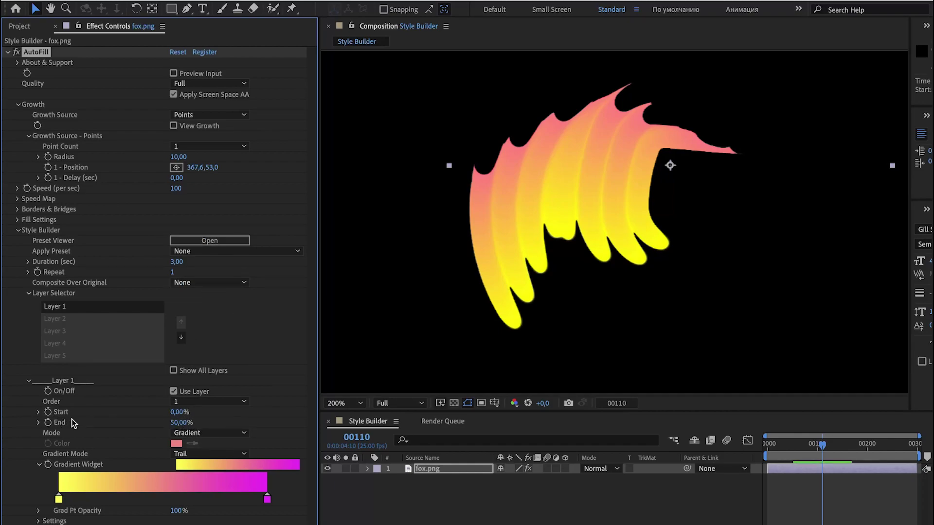
{"action": "mouse_move", "coordinate": [178, 423]}
{"action": "left_mouse_down"}
{"action": "mouse_move", "coordinate": [166, 426]}
{"action": "mouse_move", "coordinate": [211, 425]}
{"action": "left_mouse_up"}
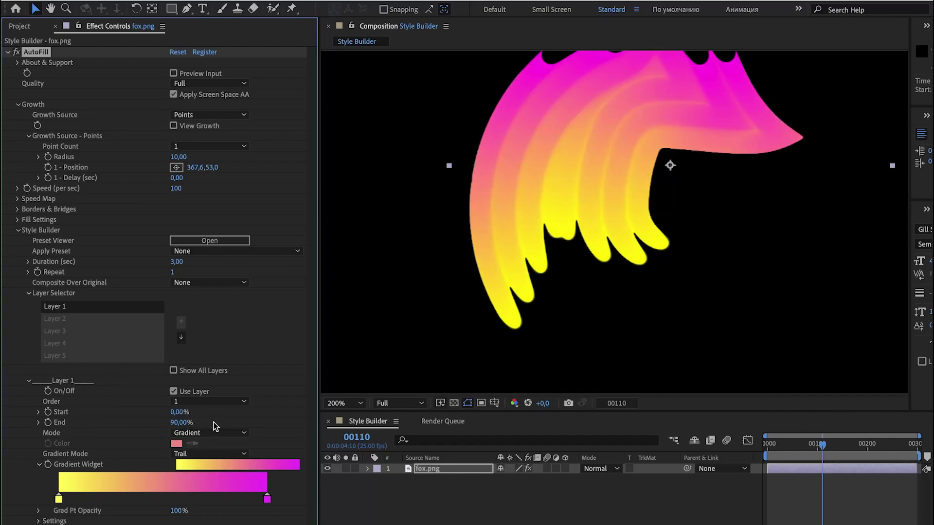
{"action": "left_click", "coordinate": [180, 423]}
{"action": "type", "text": "50"}
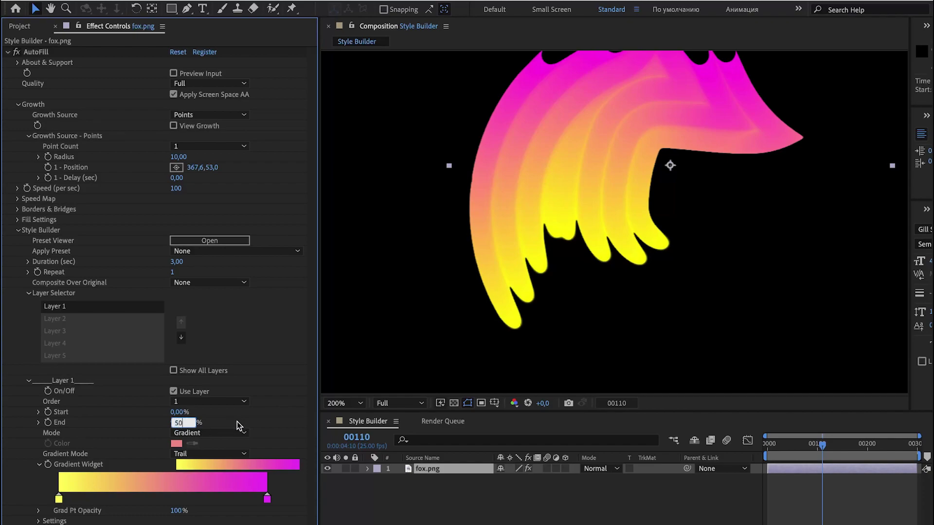
{"action": "key", "text": "Return"}
Switch the gradient mode to Age, raise End to 100%, and preview frame 199
{"action": "left_click", "coordinate": [224, 454]}
{"action": "left_click", "coordinate": [216, 481]}
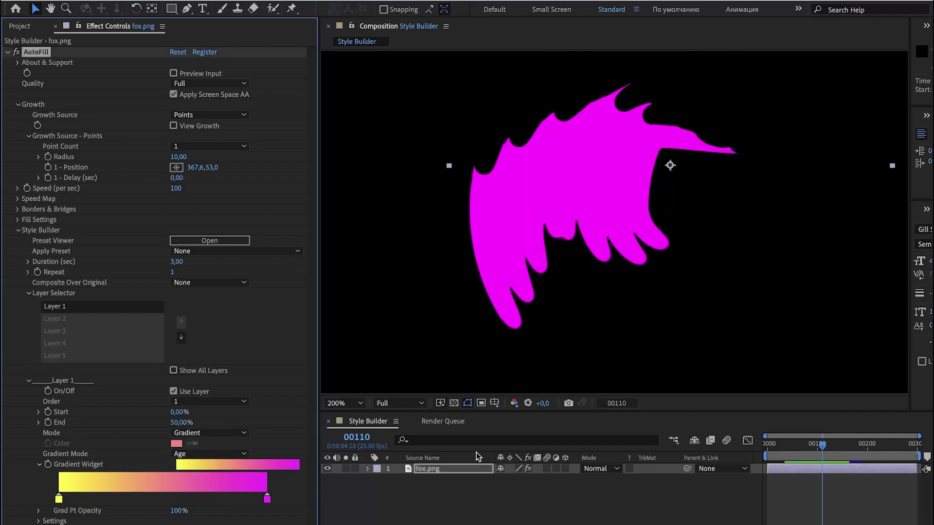
{"action": "key", "text": "comma"}
{"action": "left_click_drag", "start_coordinate": [181, 423], "coordinate": [526, 400]}
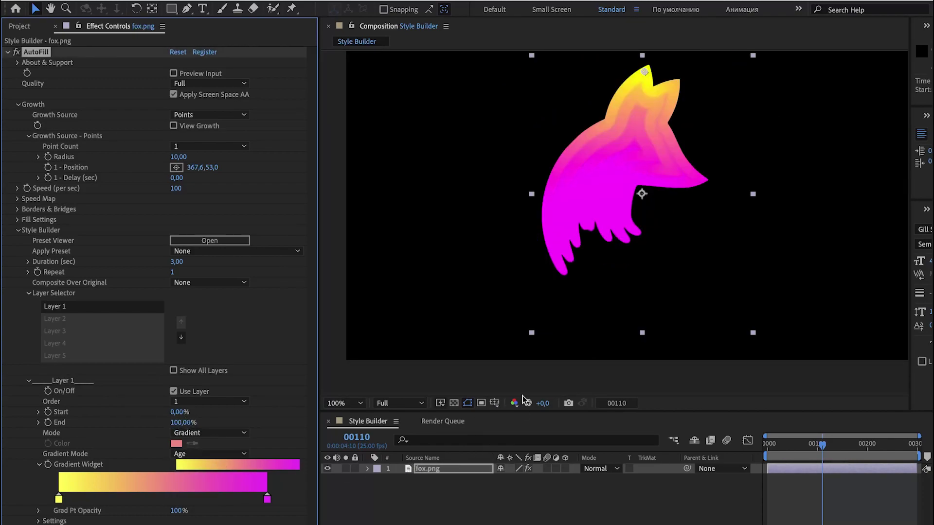
{"action": "left_click_drag", "start_coordinate": [843, 451], "coordinate": [867, 450]}
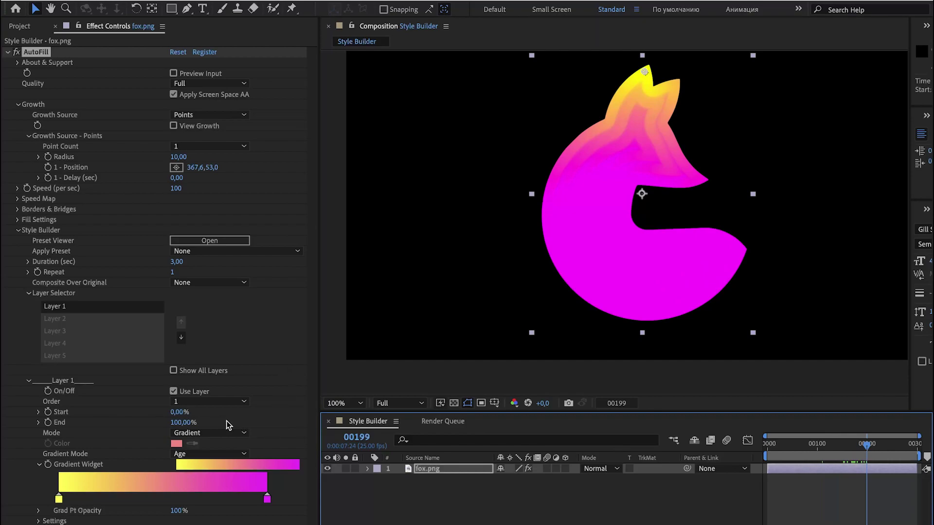
Add a magenta middle gradient stop and recolour the right stop green
{"action": "left_click", "coordinate": [265, 500]}
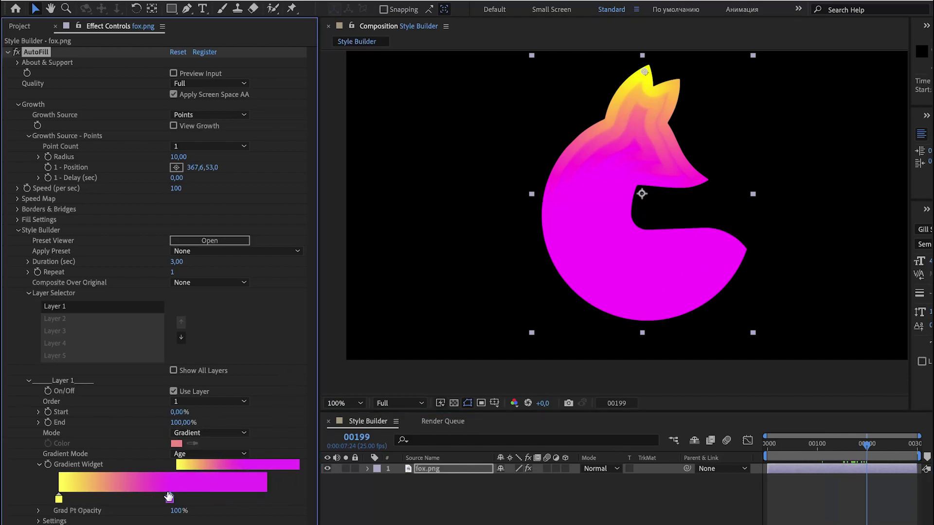
{"action": "double_click", "coordinate": [263, 499]}
{"action": "left_click", "coordinate": [323, 291]}
{"action": "left_click", "coordinate": [269, 282]}
{"action": "left_click", "coordinate": [297, 248]}
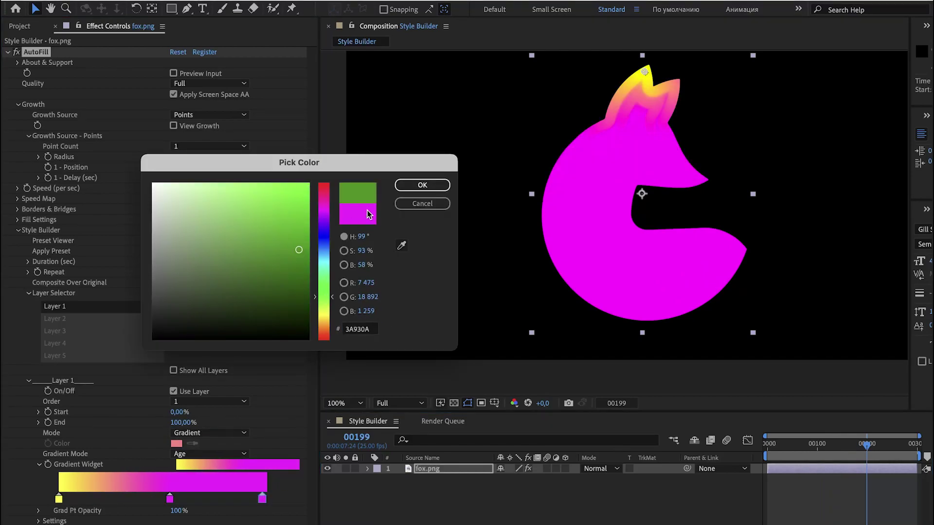
{"action": "left_click", "coordinate": [417, 186]}
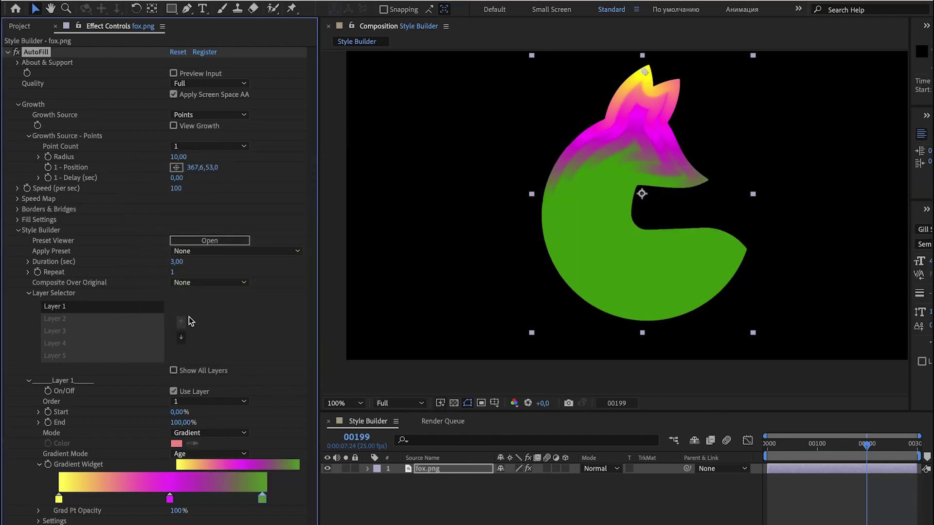
Lengthen Duration to 7,44 seconds and change the right gradient stop from green to blue
{"action": "left_click_drag", "start_coordinate": [176, 263], "coordinate": [462, 276]}
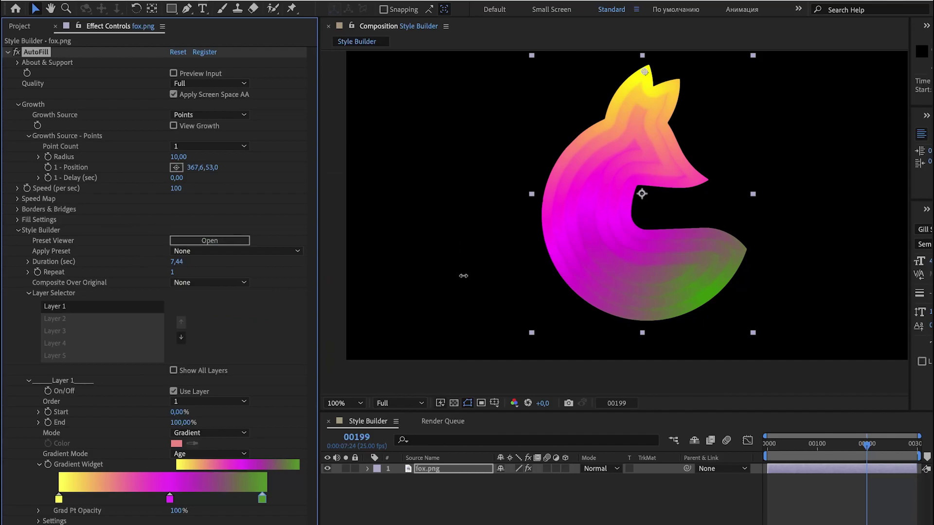
{"action": "double_click", "coordinate": [263, 498]}
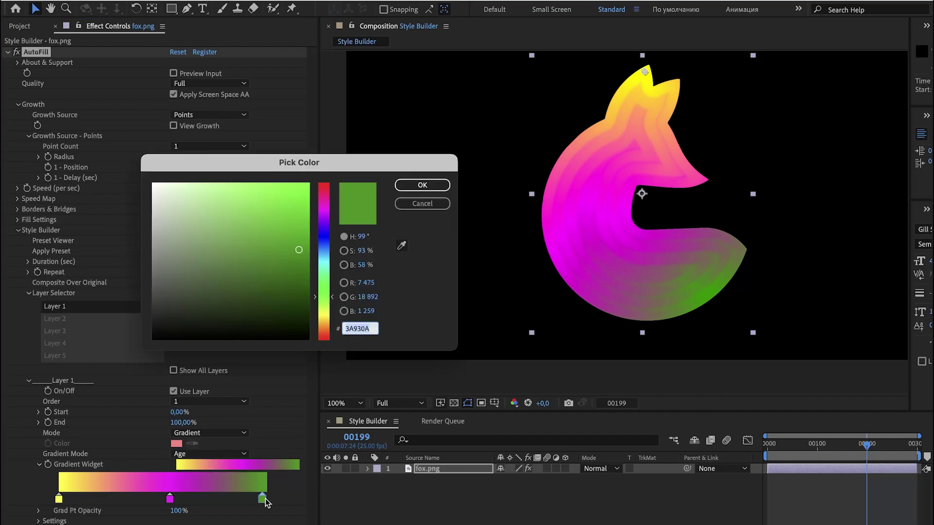
{"action": "left_click", "coordinate": [333, 241]}
{"action": "left_click_drag", "start_coordinate": [250, 234], "coordinate": [275, 219]}
{"action": "left_click", "coordinate": [422, 186]}
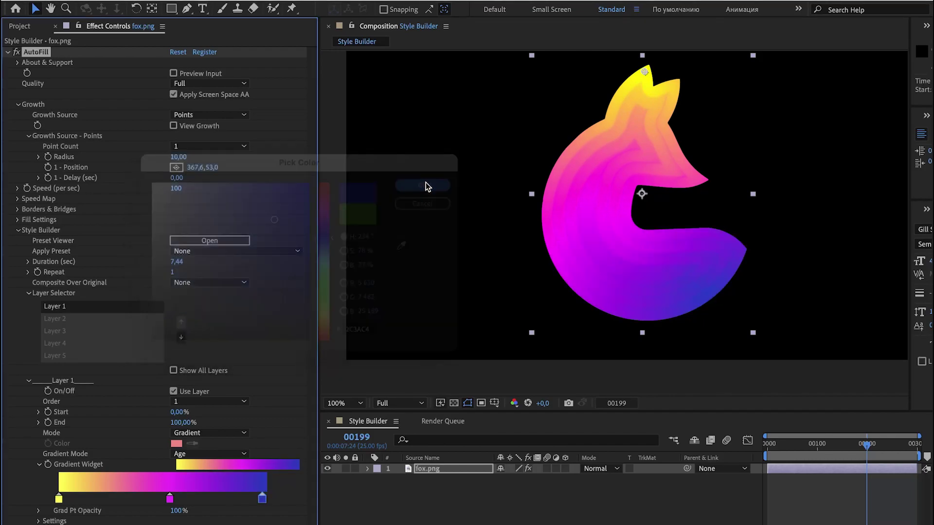
{"action": "left_click", "coordinate": [168, 498]}
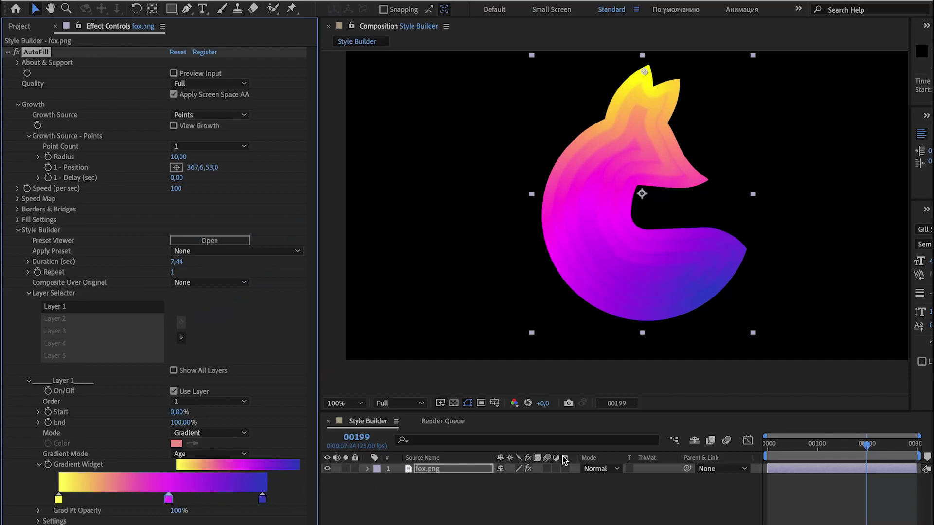
Preview the fill up to frame 00226 and select the fox layer in the view
{"action": "left_click", "coordinate": [698, 496]}
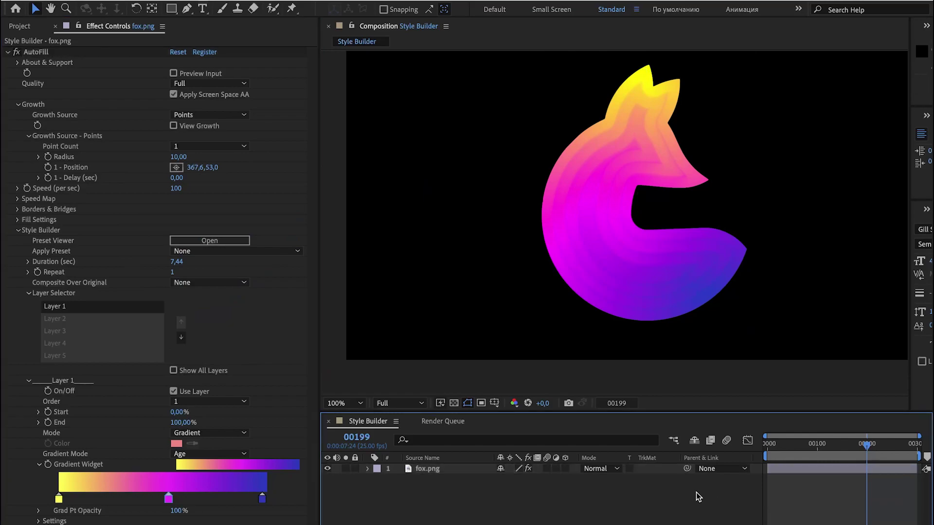
{"action": "mouse_move", "coordinate": [862, 454]}
{"action": "left_mouse_down"}
{"action": "mouse_move", "coordinate": [848, 455]}
{"action": "mouse_move", "coordinate": [881, 453]}
{"action": "left_mouse_up"}
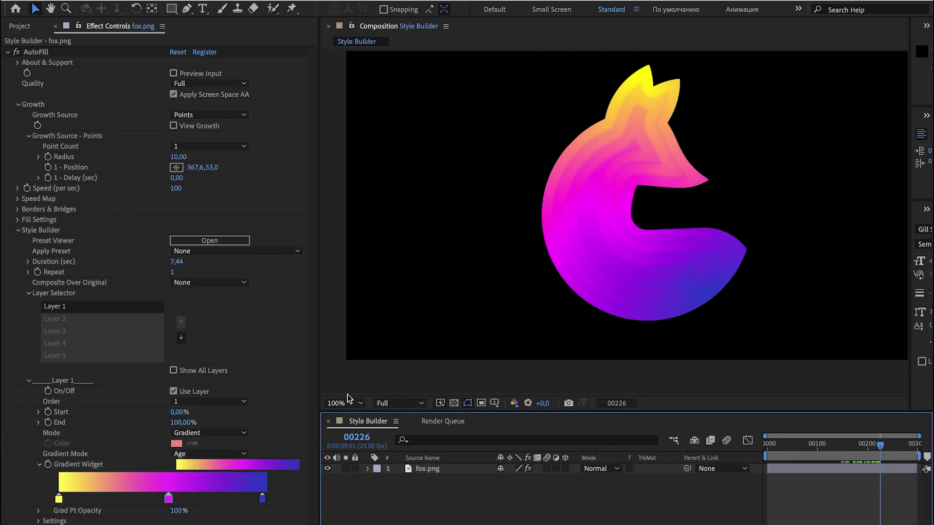
{"action": "left_click", "coordinate": [599, 224]}
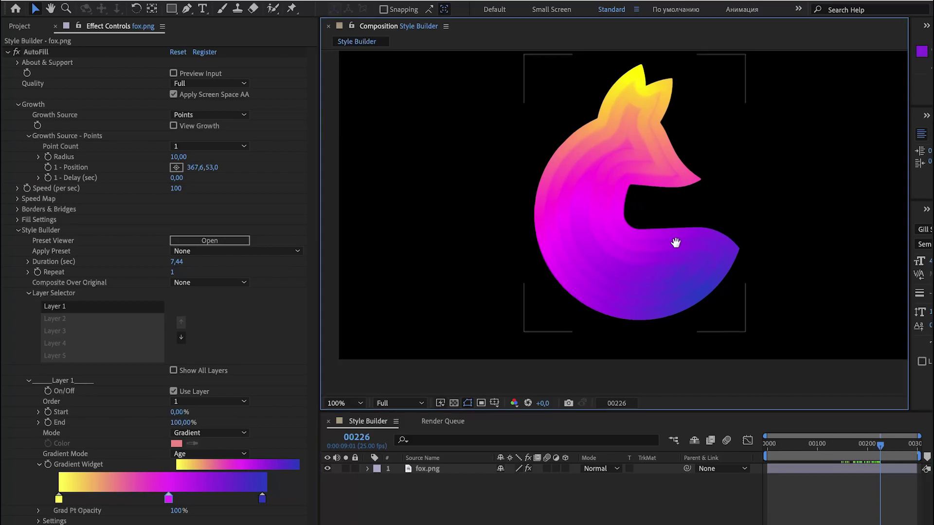
{"action": "left_click_drag", "start_coordinate": [607, 241], "coordinate": [555, 239]}
{"action": "key", "text": "period"}
{"action": "key", "text": "comma"}
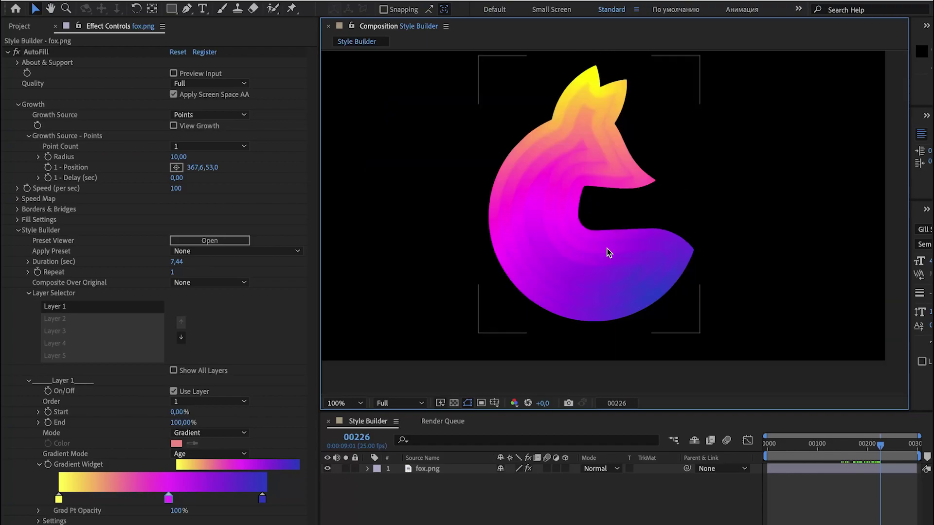
Slide the fox.png layer bar earlier in time, then check frames 0, 00226 and 00163
{"action": "left_click", "coordinate": [439, 468]}
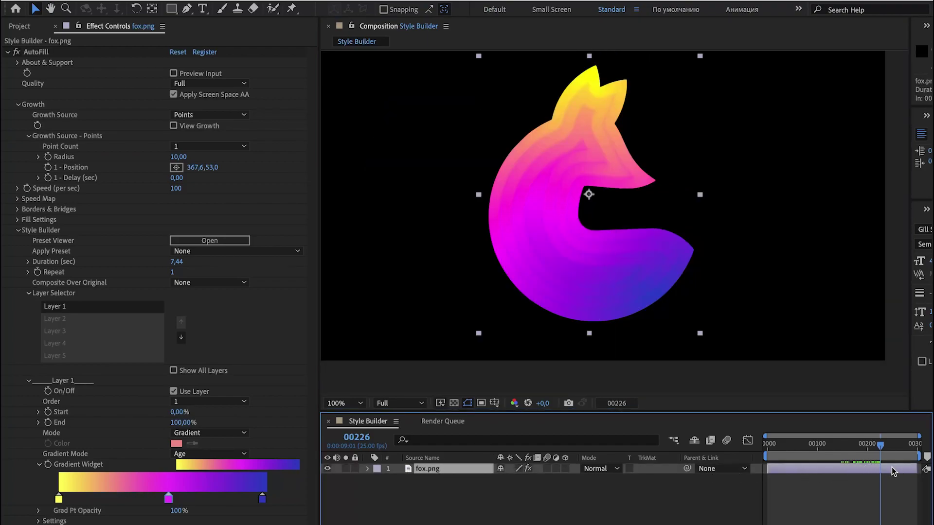
{"action": "left_click_drag", "start_coordinate": [871, 468], "coordinate": [801, 464]}
{"action": "key", "text": "Home"}
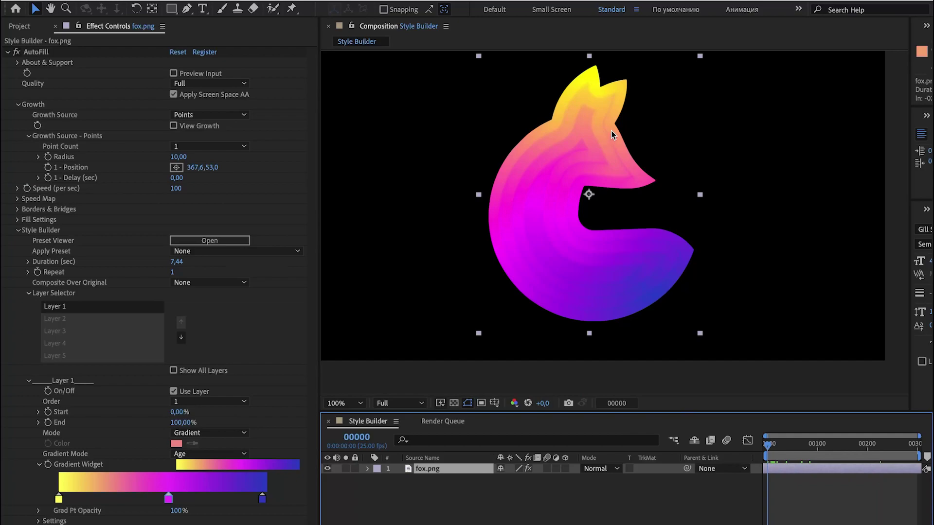
{"action": "left_click", "coordinate": [880, 447]}
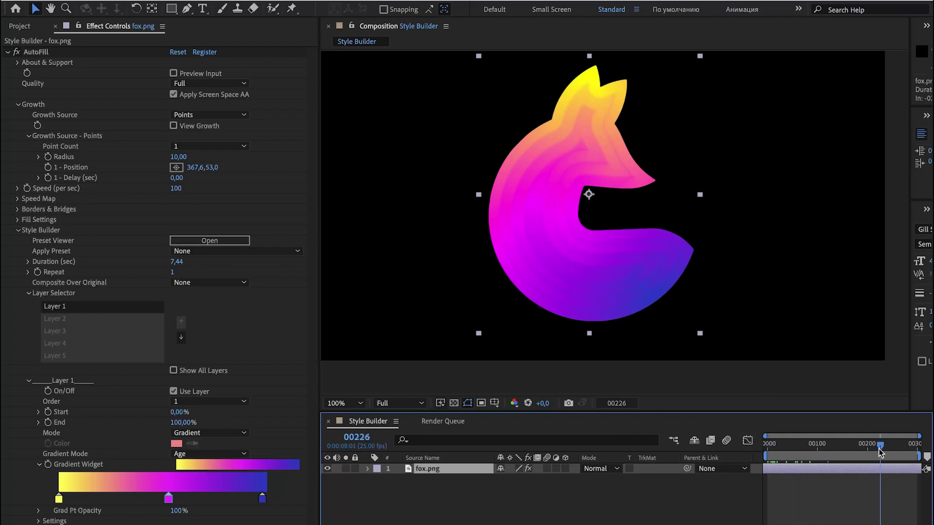
{"action": "left_click", "coordinate": [849, 447]}
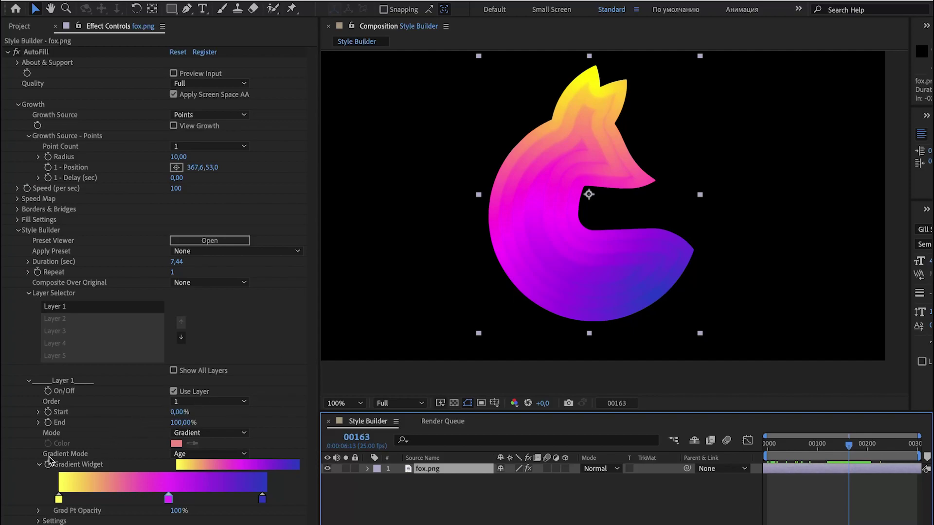
Reposition the gradient stops and show the transparency checkerboard behind the fox
{"action": "left_click", "coordinate": [39, 465]}
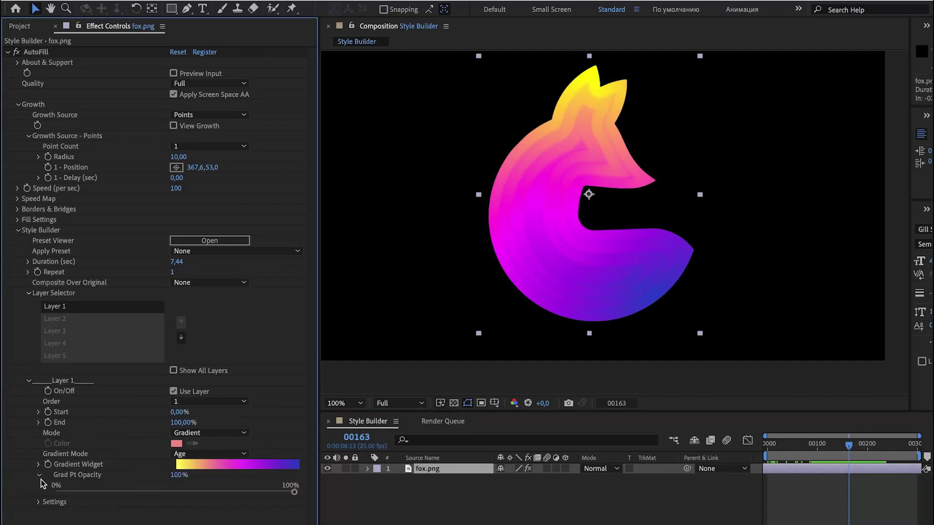
{"action": "left_click", "coordinate": [39, 464]}
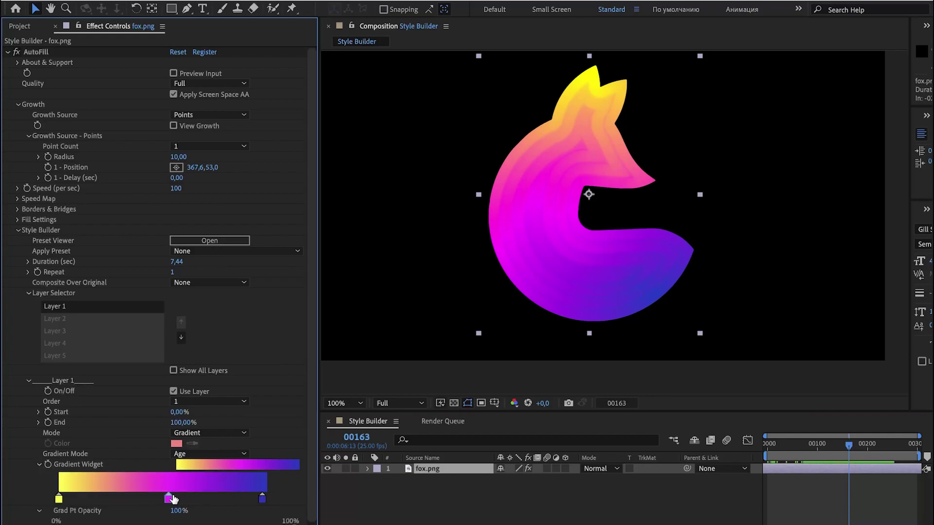
{"action": "left_click_drag", "start_coordinate": [169, 498], "coordinate": [129, 510]}
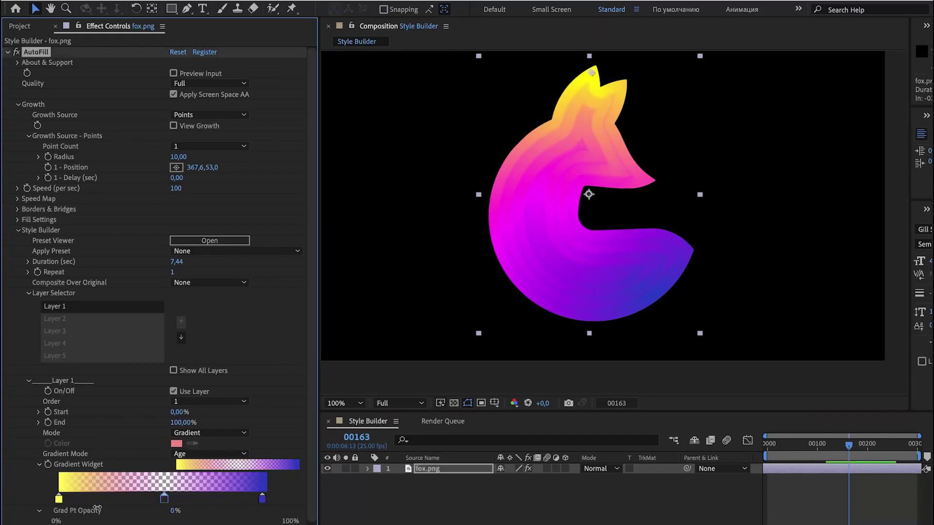
{"action": "left_click", "coordinate": [455, 403]}
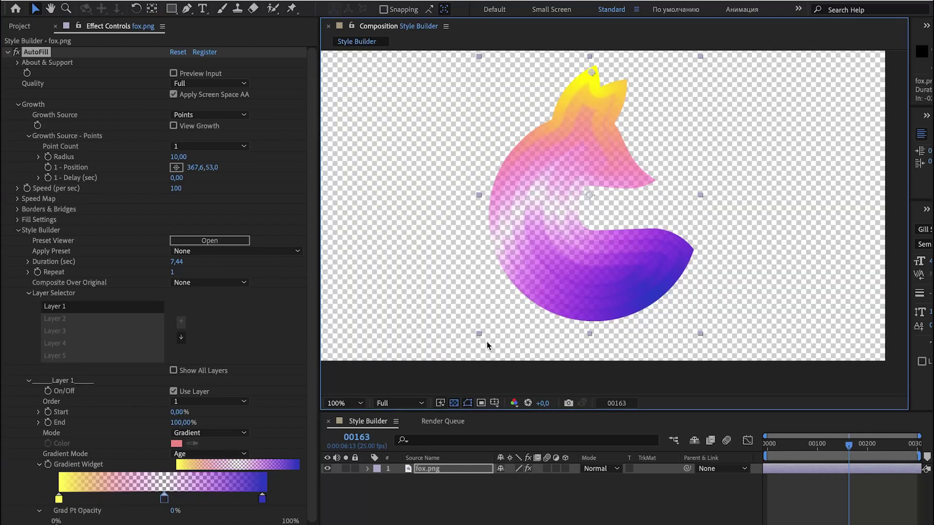
{"action": "mouse_move", "coordinate": [261, 502]}
{"action": "left_mouse_down"}
{"action": "mouse_move", "coordinate": [167, 500]}
{"action": "mouse_move", "coordinate": [267, 500]}
{"action": "left_mouse_up"}
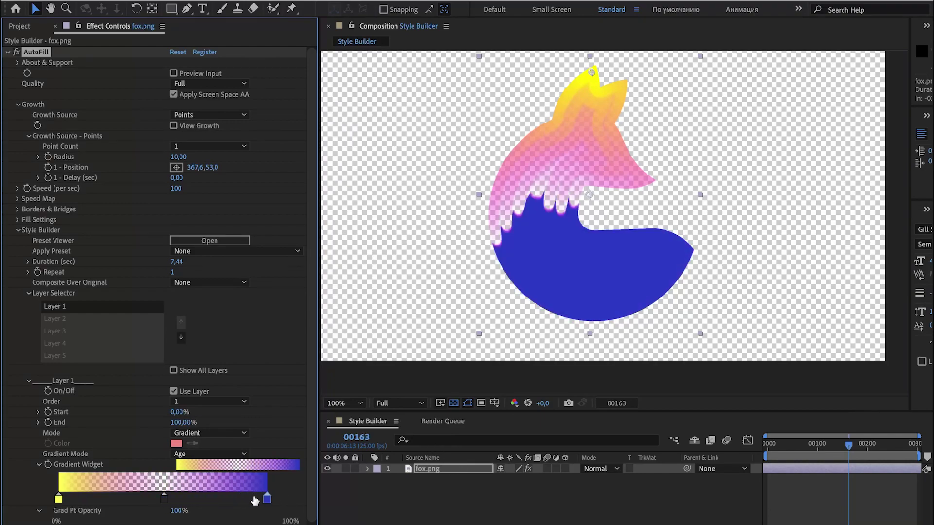
{"action": "left_click", "coordinate": [58, 499]}
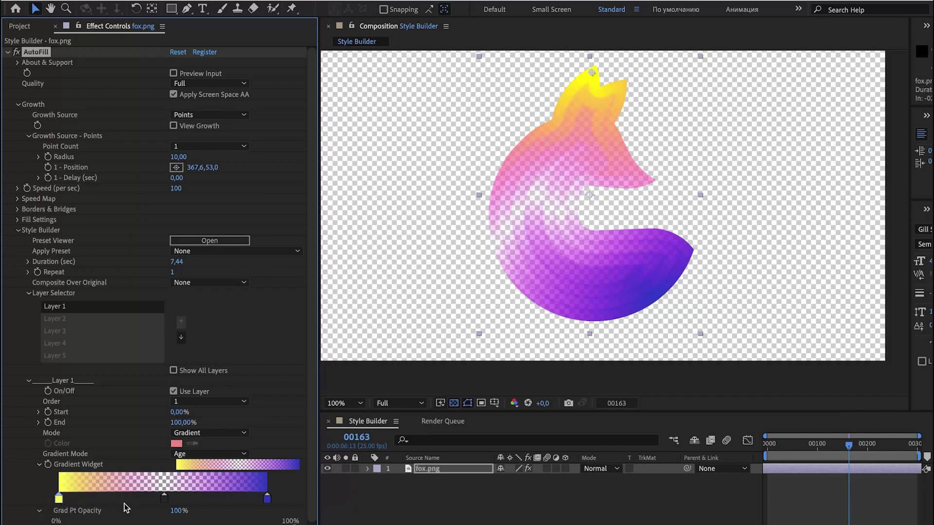
Adjust a gradient stop's opacity and apply the layered purple Style Builder preset with a white band
{"action": "left_click_drag", "start_coordinate": [177, 511], "coordinate": [276, 509]}
{"action": "left_click", "coordinate": [250, 251]}
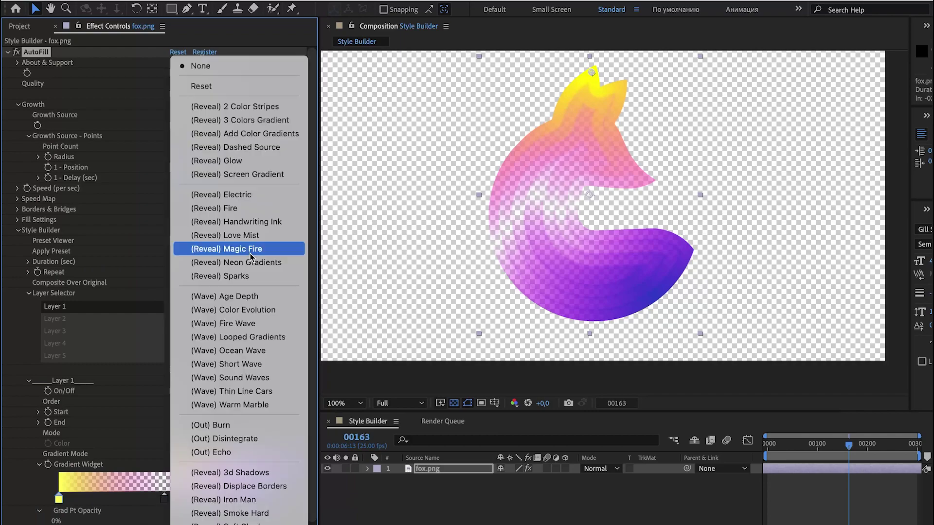
{"action": "key", "text": "Escape"}
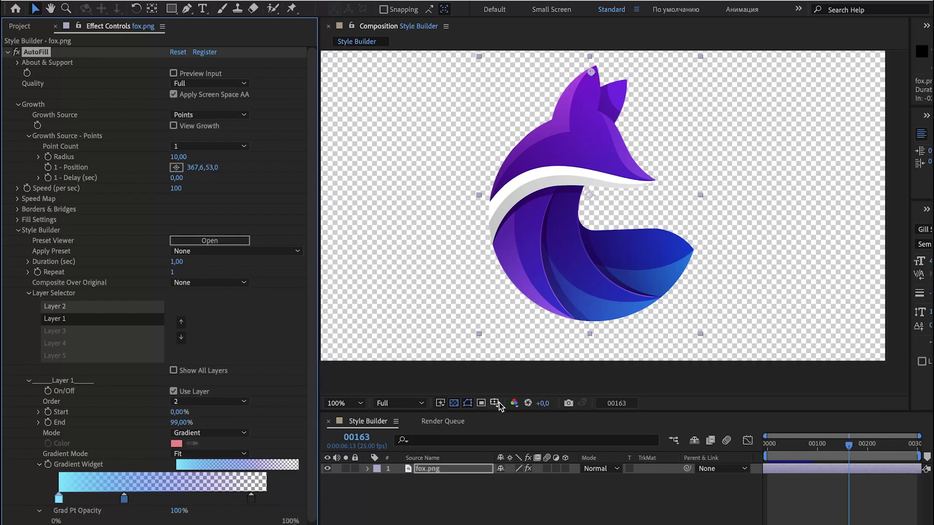
Hide the transparency grid, step back through the growth, and zoom to 200% on the tail
{"action": "left_click", "coordinate": [454, 403]}
{"action": "left_click", "coordinate": [778, 469]}
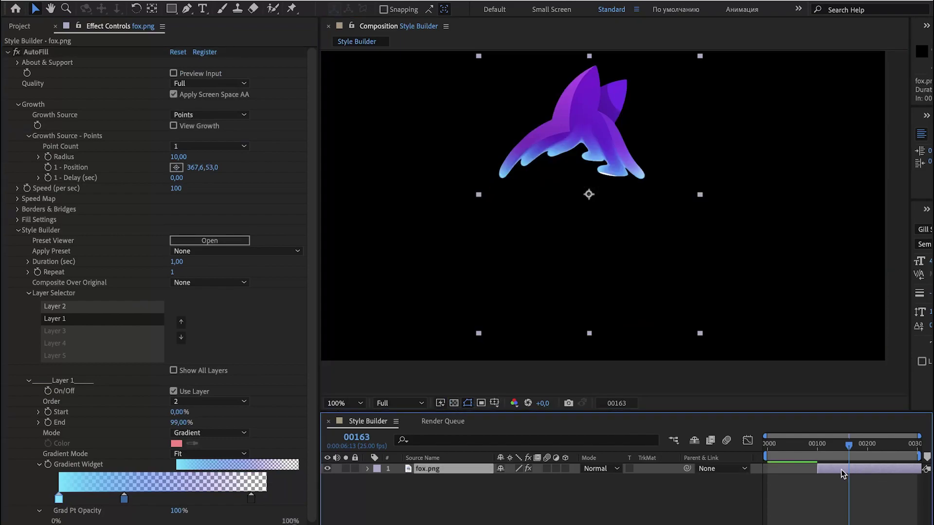
{"action": "left_click_drag", "start_coordinate": [778, 444], "coordinate": [840, 445]}
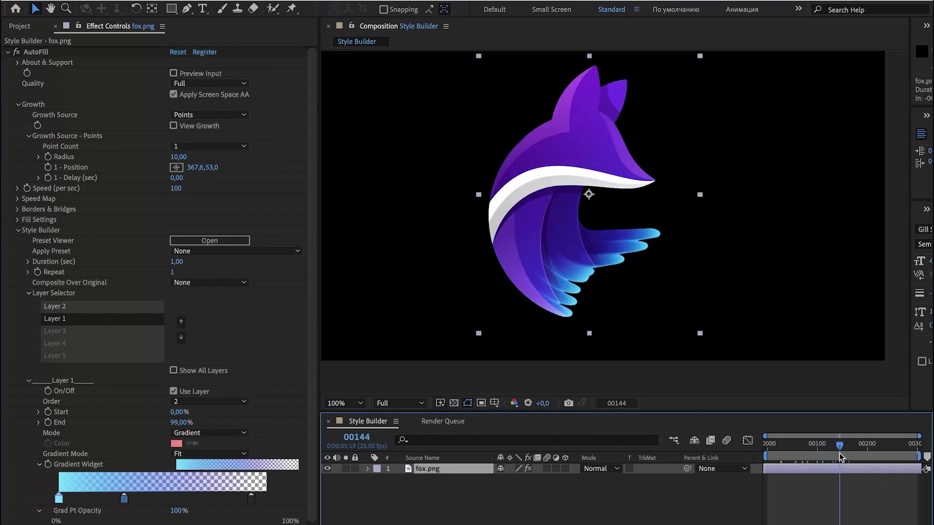
{"action": "key", "text": "period"}
{"action": "scroll", "coordinate": [591, 349], "scroll_direction": "down", "scroll_amount": 3}
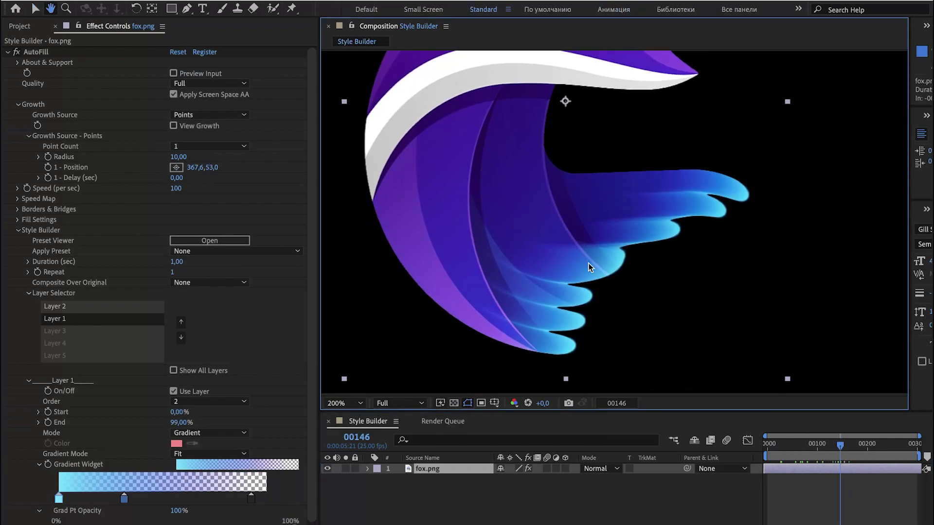
Nudge Layer 1's tail gradient stops so the middle stop is at 60% opacity
{"action": "left_click", "coordinate": [62, 499]}
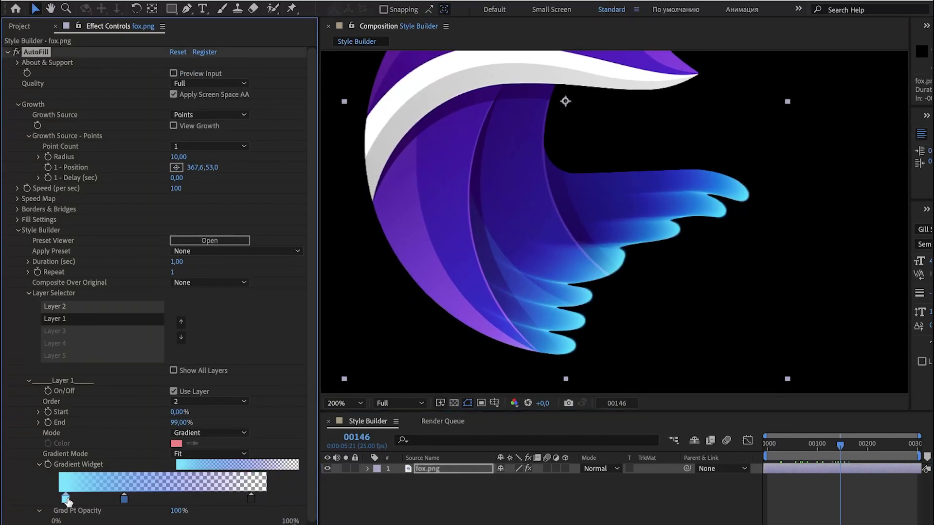
{"action": "left_click_drag", "start_coordinate": [250, 498], "coordinate": [260, 498]}
{"action": "mouse_move", "coordinate": [123, 500]}
{"action": "left_mouse_down"}
{"action": "mouse_move", "coordinate": [183, 499]}
{"action": "mouse_move", "coordinate": [120, 498]}
{"action": "left_mouse_up"}
Collapse the Gradient Widget, expand Settings, and set Layer 1's Grow/Shrink to 0
{"action": "scroll", "coordinate": [92, 373], "scroll_direction": "down", "scroll_amount": 1}
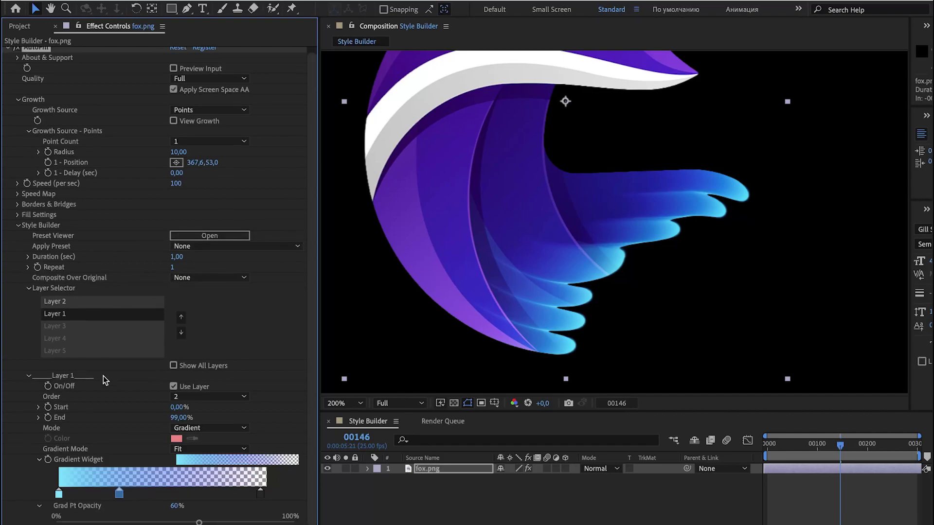
{"action": "left_click", "coordinate": [43, 460]}
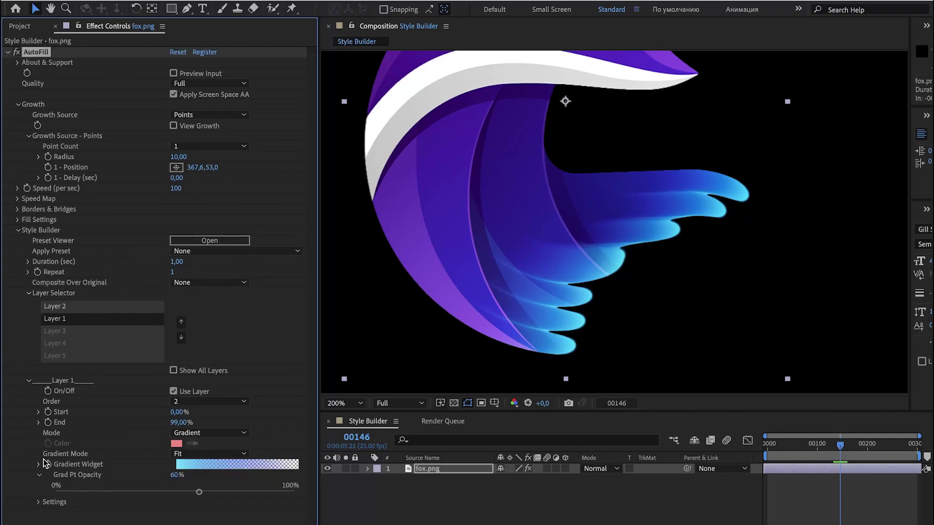
{"action": "left_click", "coordinate": [38, 503]}
{"action": "scroll", "coordinate": [155, 366], "scroll_direction": "down", "scroll_amount": 2}
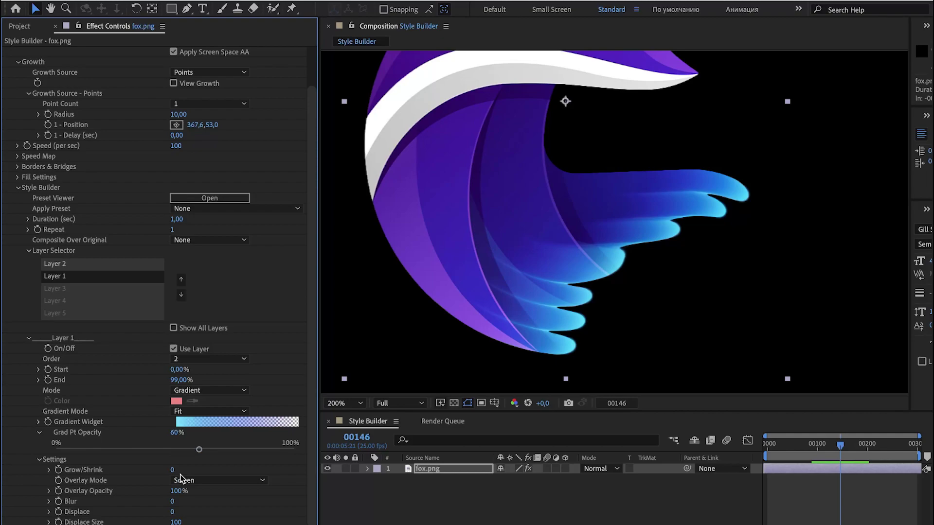
{"action": "left_click_drag", "start_coordinate": [172, 470], "coordinate": [236, 480]}
Change Layer 1's Overlay Mode from Screen to Add and check the glow at frame 00163
{"action": "left_click", "coordinate": [221, 481]}
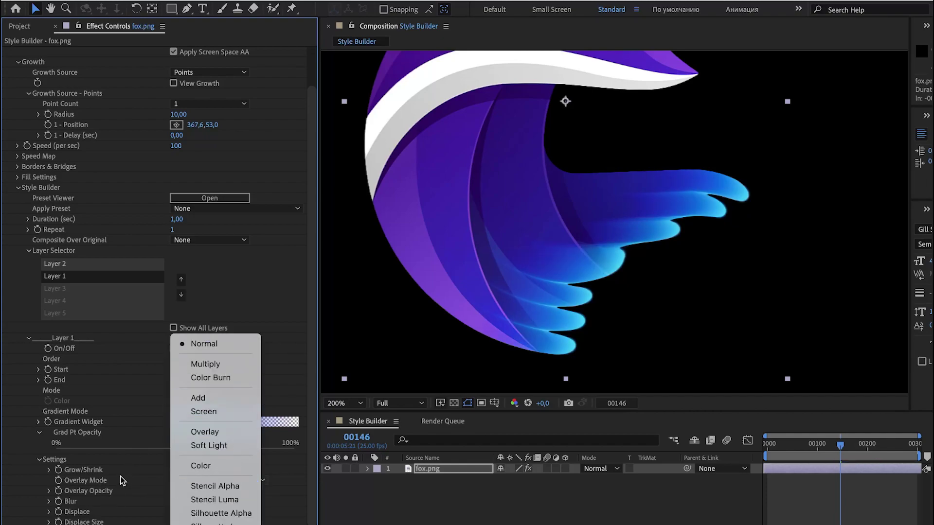
{"action": "left_click", "coordinate": [121, 477]}
{"action": "left_click", "coordinate": [234, 476]}
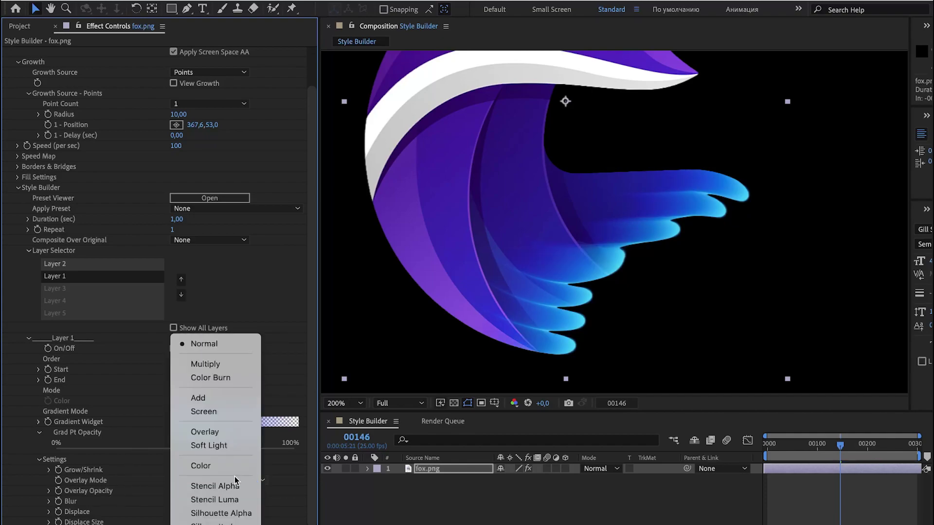
{"action": "left_click", "coordinate": [218, 401]}
{"action": "left_click_drag", "start_coordinate": [783, 455], "coordinate": [849, 456]}
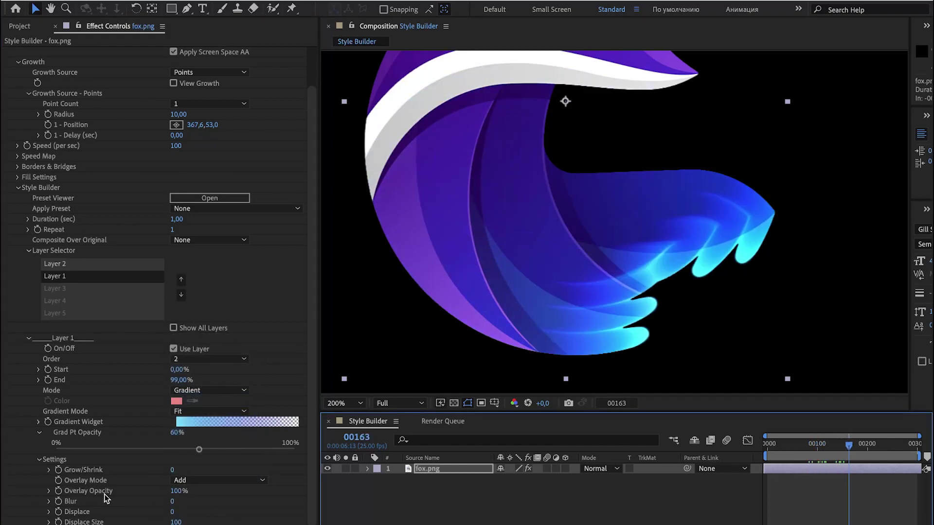
Scrub Layer 1's Blur under Settings up to 26
{"action": "left_click", "coordinate": [177, 506]}
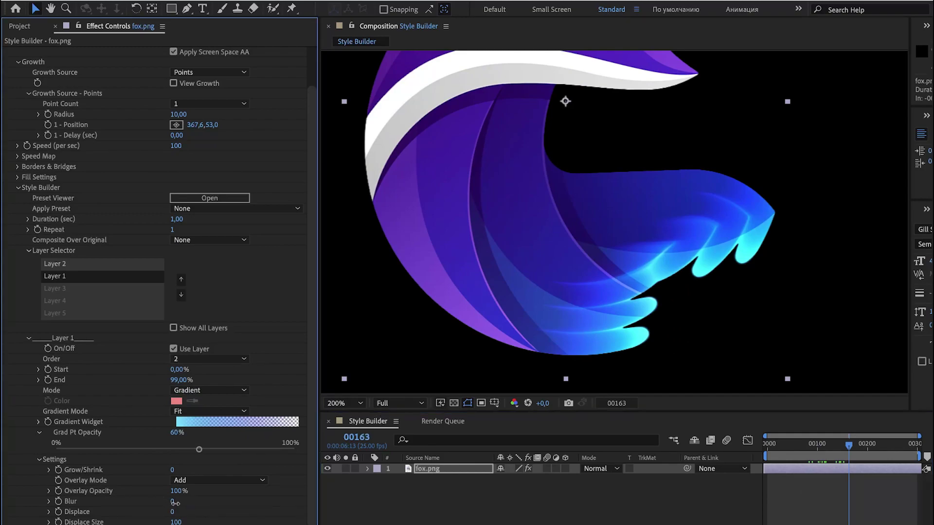
{"action": "mouse_move", "coordinate": [174, 502]}
{"action": "left_mouse_down"}
{"action": "mouse_move", "coordinate": [196, 504]}
{"action": "mouse_move", "coordinate": [160, 506]}
{"action": "left_mouse_up"}
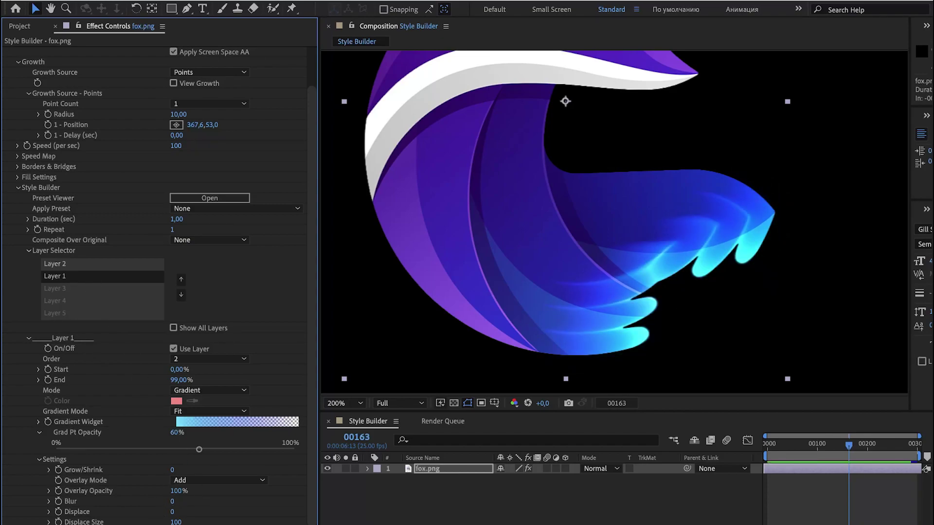
{"action": "left_click_drag", "start_coordinate": [173, 506], "coordinate": [189, 504]}
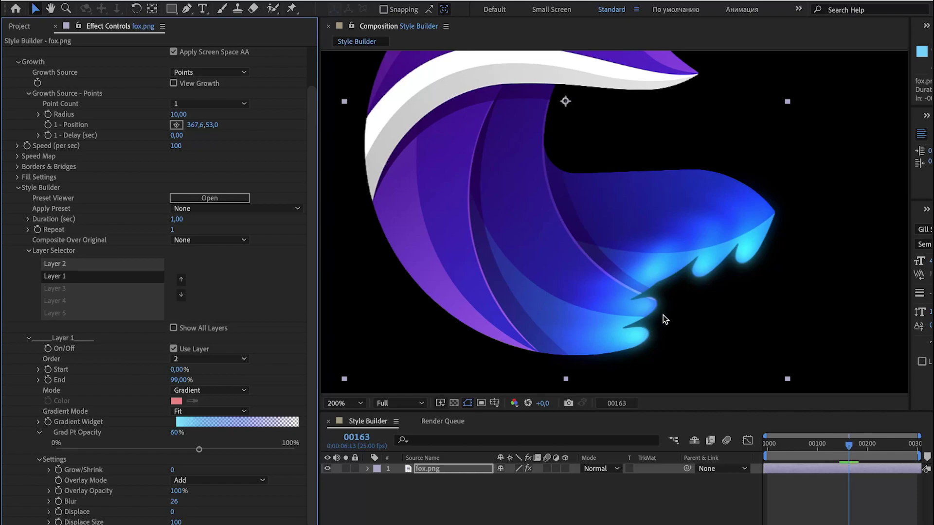
{"action": "left_click_drag", "start_coordinate": [314, 336], "coordinate": [313, 291]}
{"action": "scroll", "coordinate": [316, 331], "scroll_direction": "down", "scroll_amount": 1}
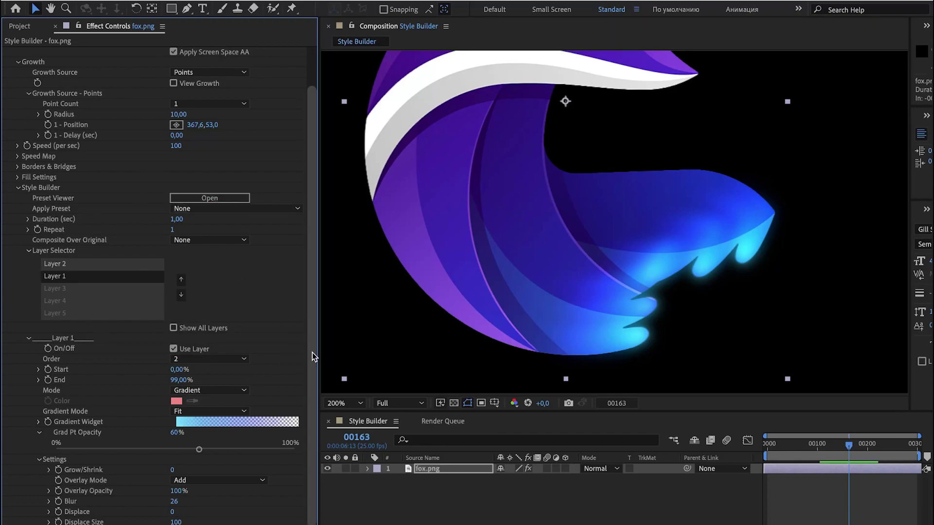
Lower Layer 1's Blur to 15, raise Displace, and preview the growth animation
{"action": "left_click_drag", "start_coordinate": [173, 503], "coordinate": [202, 514]}
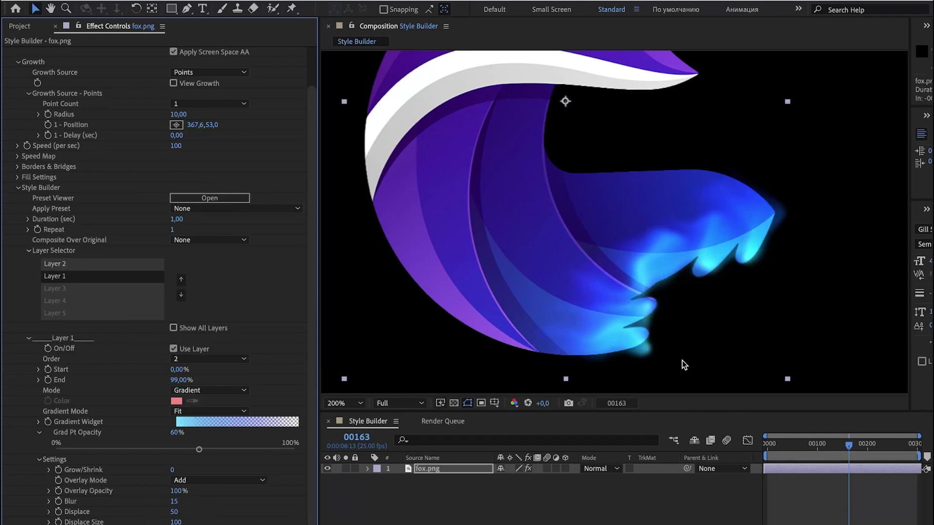
{"action": "scroll", "coordinate": [726, 348], "scroll_direction": "up", "scroll_amount": 1}
{"action": "scroll", "coordinate": [598, 268], "scroll_direction": "up", "scroll_amount": 1}
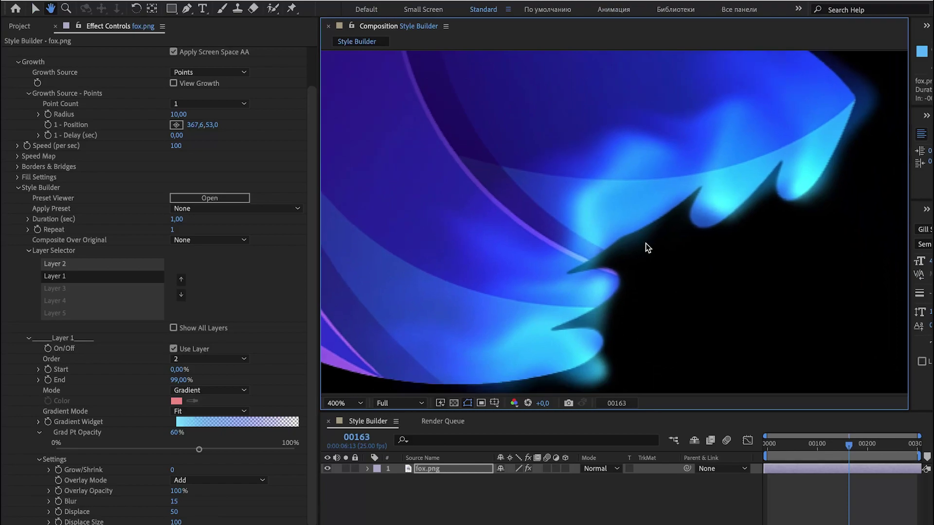
{"action": "left_click_drag", "start_coordinate": [176, 513], "coordinate": [435, 500]}
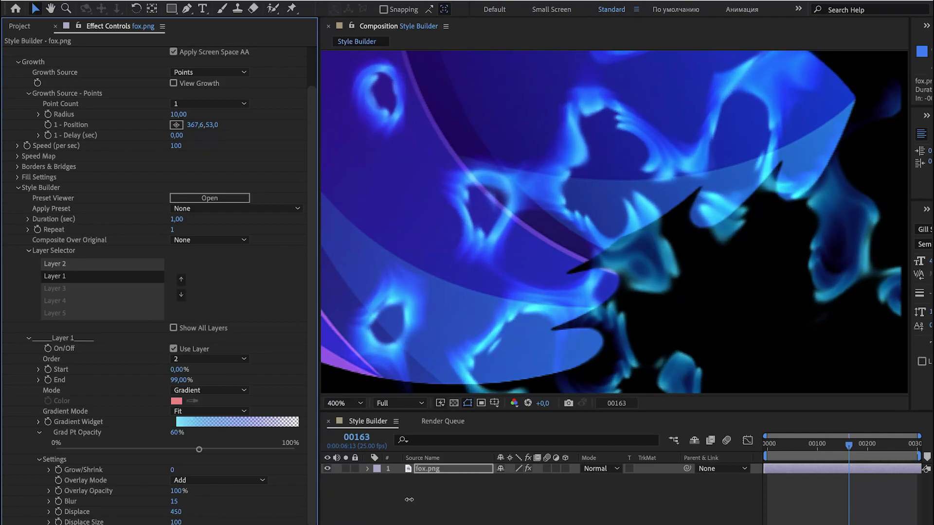
{"action": "scroll", "coordinate": [583, 321], "scroll_direction": "down", "scroll_amount": 2}
{"action": "left_click", "coordinate": [765, 451]}
{"action": "key", "text": "a"}
{"action": "key", "text": "space"}
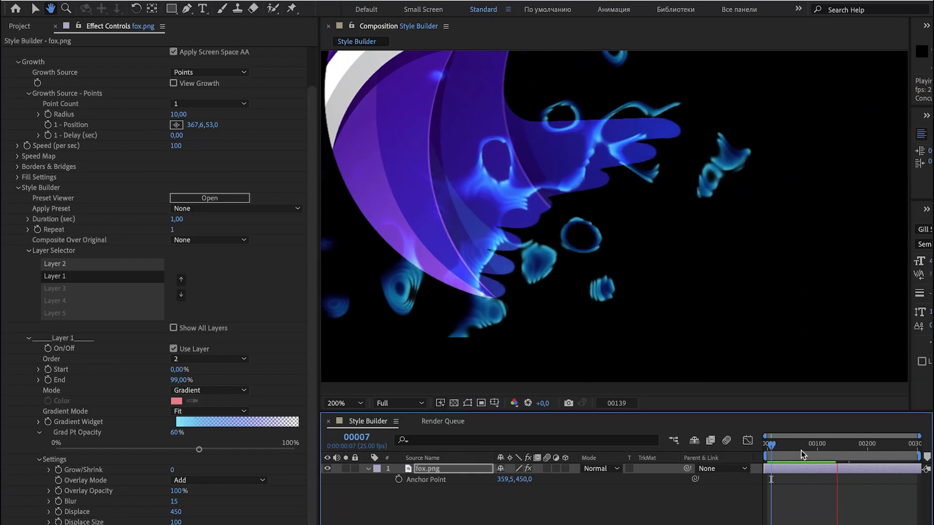
{"action": "key", "text": "space"}
Set Displace Size to 7 and Displace to 33, then inspect frame 157
{"action": "left_click_drag", "start_coordinate": [176, 522], "coordinate": [141, 521]}
{"action": "left_click", "coordinate": [173, 512]}
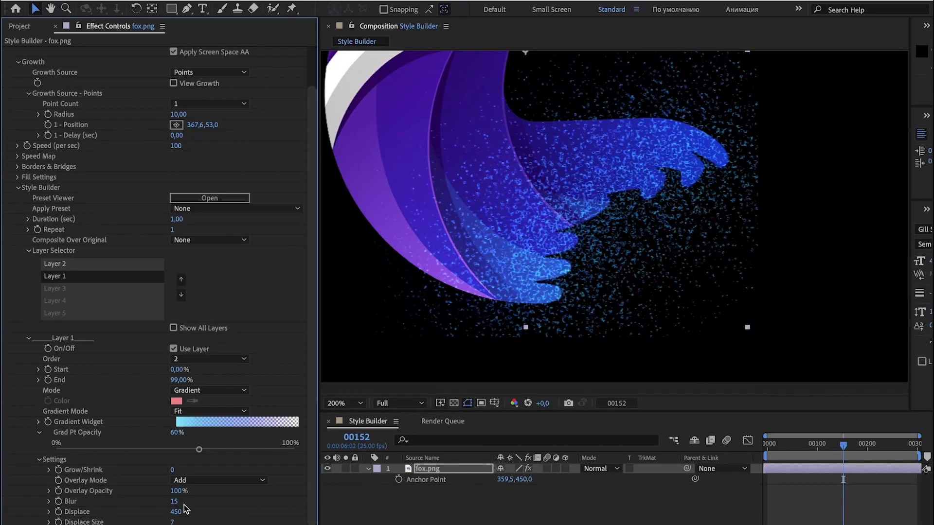
{"action": "type", "text": "33"}
{"action": "key", "text": "Return"}
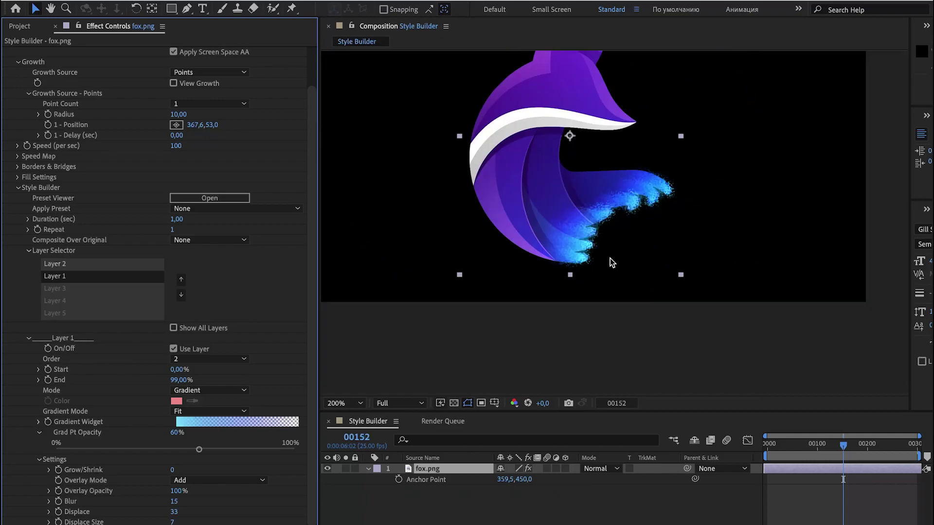
{"action": "left_click_drag", "start_coordinate": [843, 445], "coordinate": [846, 445]}
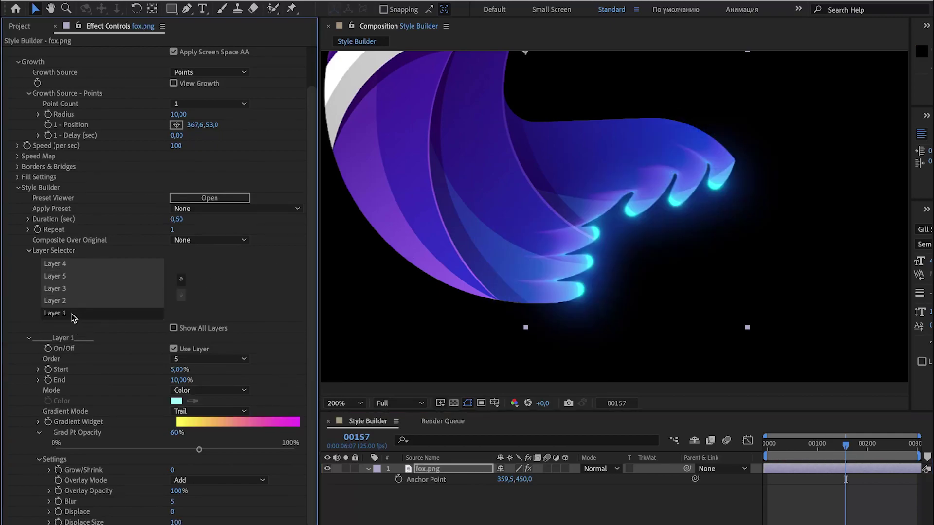
Browse Layers 1–3 in the Layer Selector and toggle Layer 1's Use Layer off and on
{"action": "left_click", "coordinate": [72, 303]}
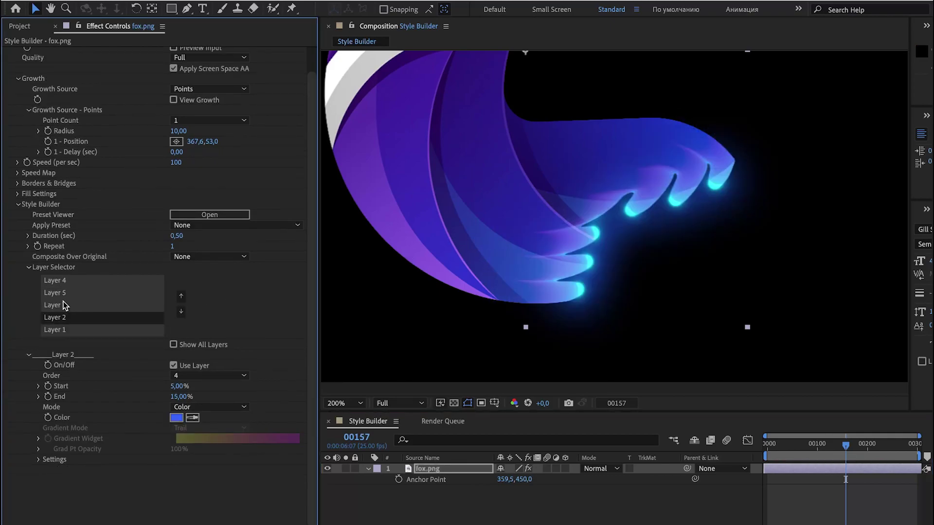
{"action": "left_click", "coordinate": [63, 332]}
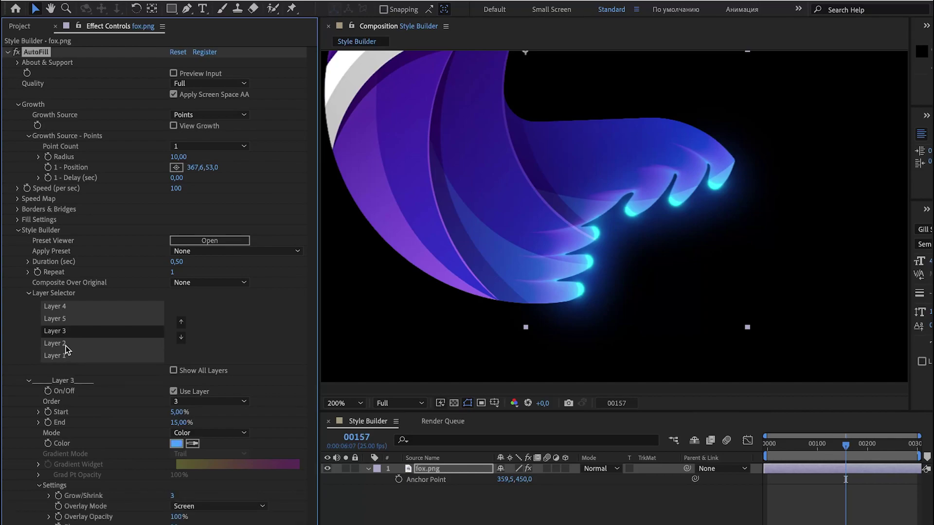
{"action": "left_click", "coordinate": [65, 344]}
{"action": "left_click", "coordinate": [65, 355]}
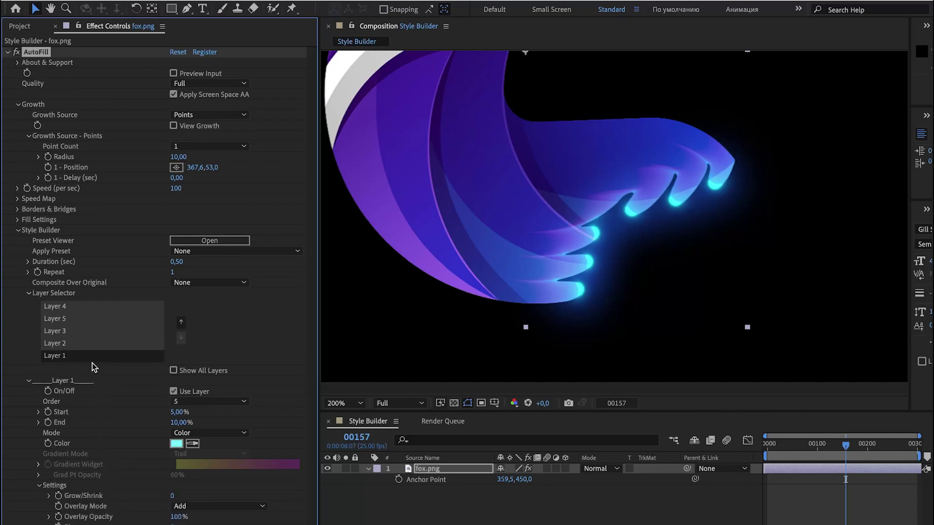
{"action": "left_click", "coordinate": [174, 392]}
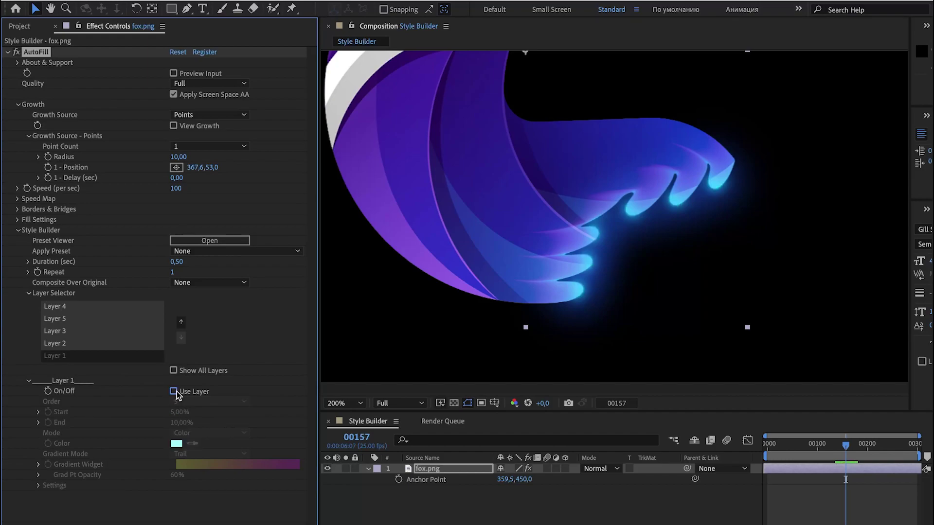
{"action": "left_click", "coordinate": [174, 391]}
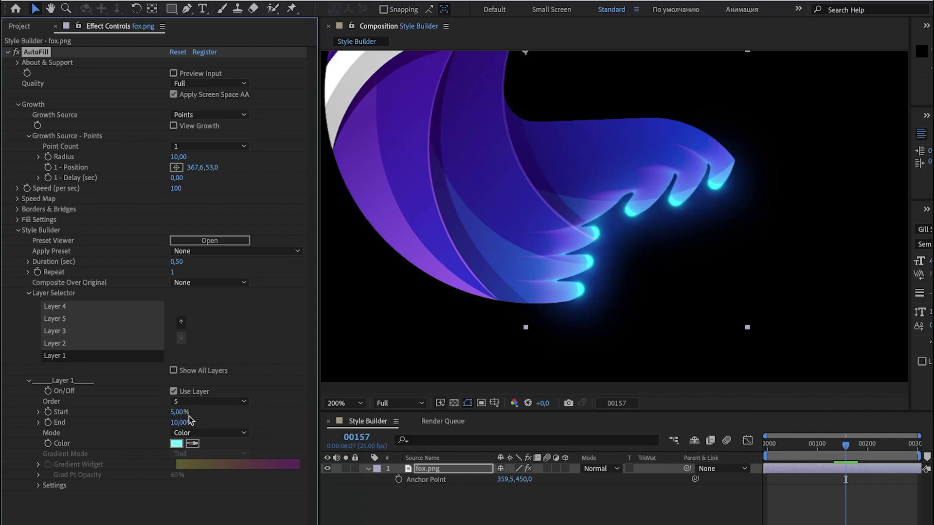
Try Layer 1's End at 100% and about 53%, then undo back to 10%
{"action": "left_click", "coordinate": [184, 424]}
{"action": "type", "text": "100"}
{"action": "key", "text": "Return"}
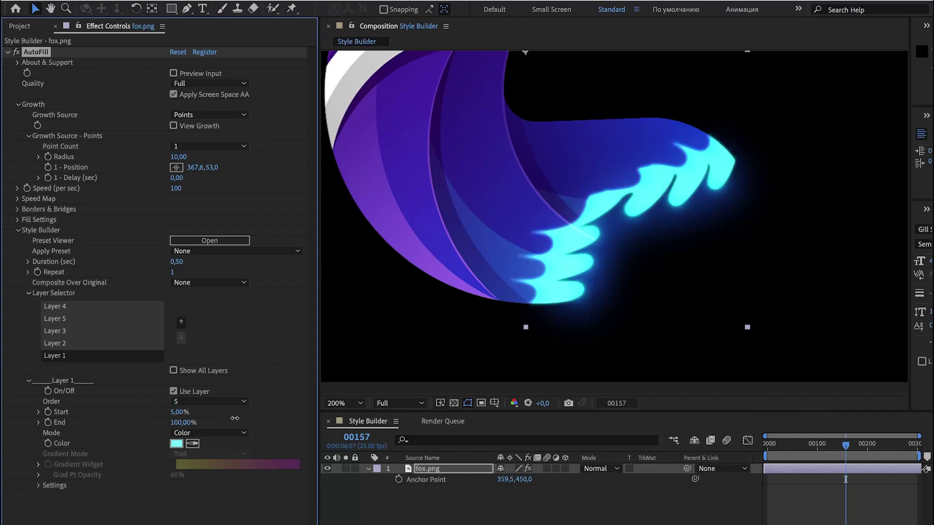
{"action": "left_click_drag", "start_coordinate": [259, 418], "coordinate": [232, 419]}
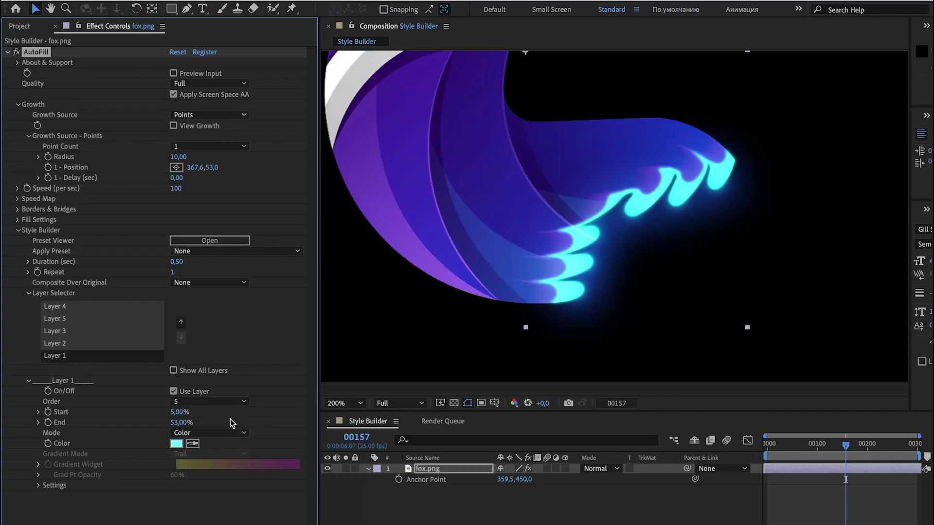
{"action": "key", "text": "ctrl+z"}
{"action": "key", "text": "ctrl+z"}
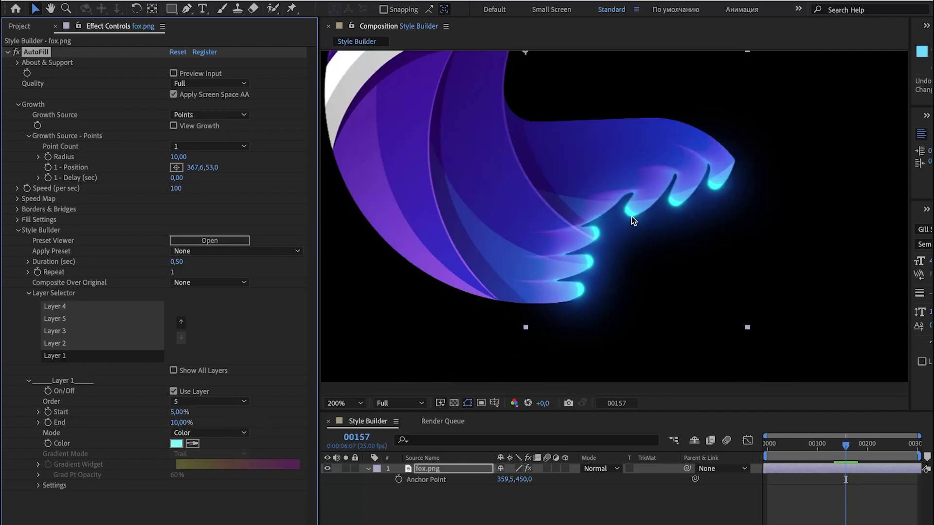
Compare Layer 2's contribution via Use Layer, finishing on Layer 3's settings
{"action": "left_click", "coordinate": [69, 343]}
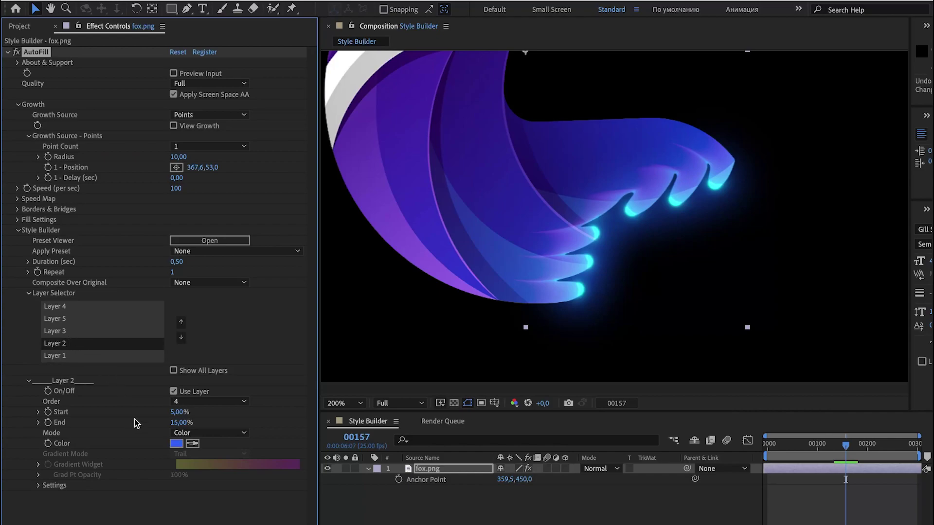
{"action": "left_click", "coordinate": [174, 391]}
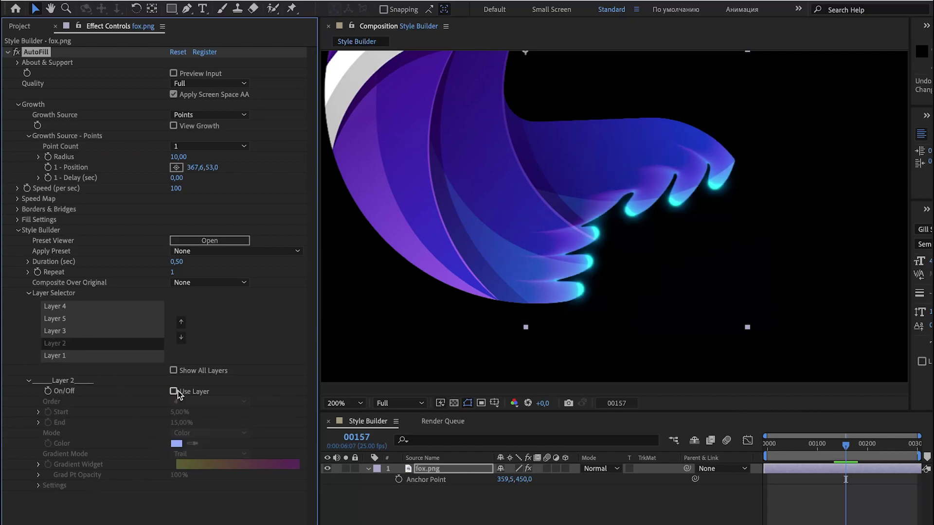
{"action": "left_click", "coordinate": [67, 331]}
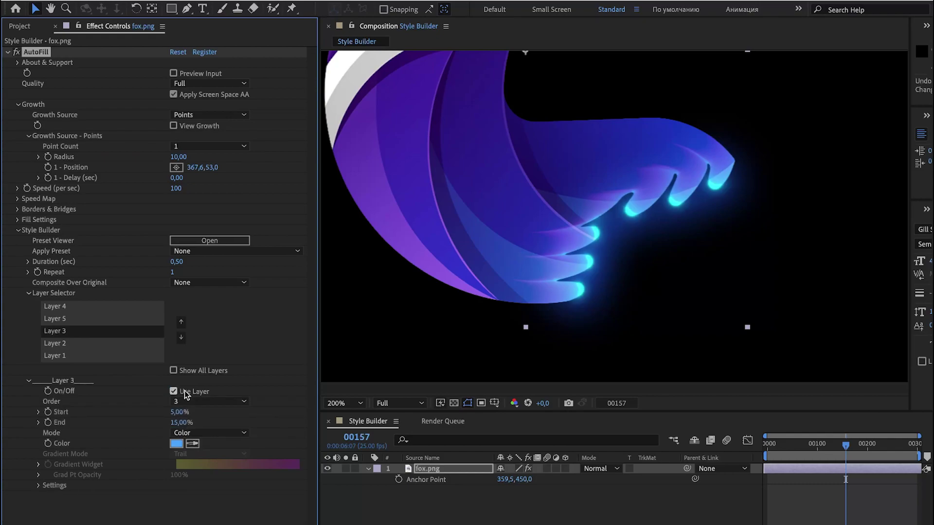
{"action": "left_click", "coordinate": [66, 344]}
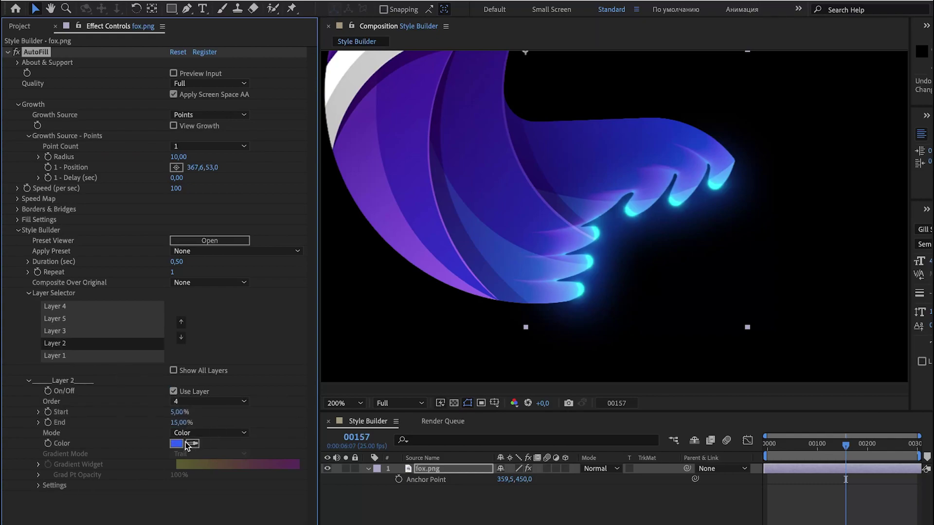
{"action": "left_click", "coordinate": [58, 331]}
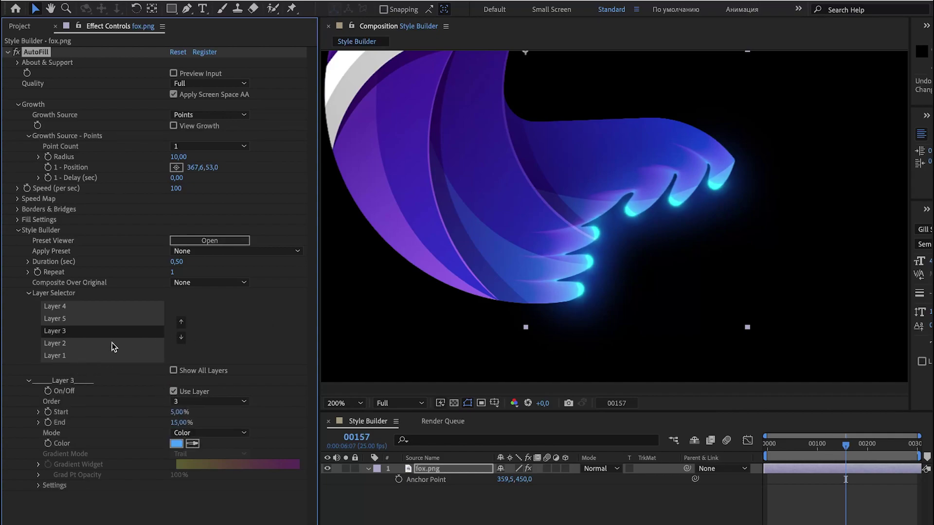
Test Layer 3's toggle and End (undone to 15%), then recolour its glow to purple E400FF
{"action": "left_click", "coordinate": [174, 391]}
{"action": "left_click", "coordinate": [174, 392]}
{"action": "left_click_drag", "start_coordinate": [184, 423], "coordinate": [224, 429]}
{"action": "key", "text": "ctrl+z"}
{"action": "left_click", "coordinate": [176, 444]}
{"action": "left_click_drag", "start_coordinate": [324, 253], "coordinate": [324, 212]}
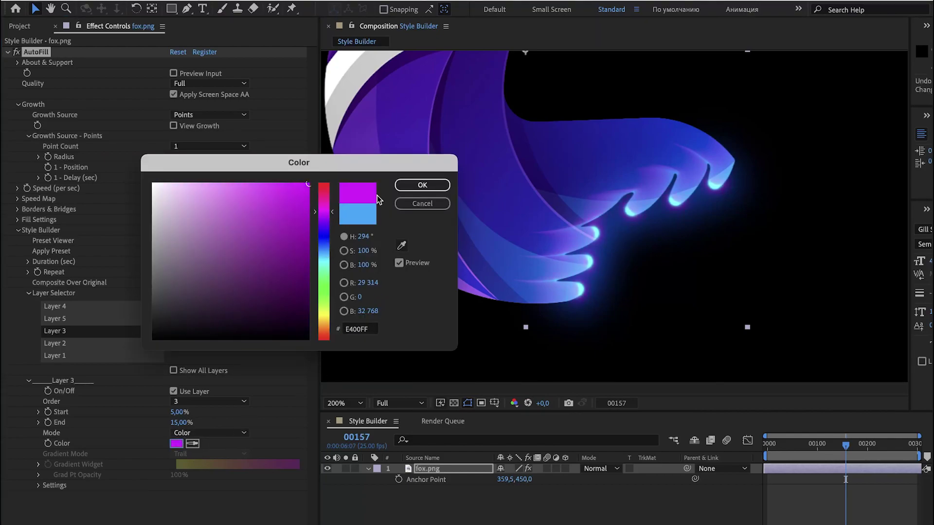
{"action": "left_click", "coordinate": [422, 186]}
Recolour Layer 2's glow to violet-purple and check an earlier frame
{"action": "left_click", "coordinate": [62, 344]}
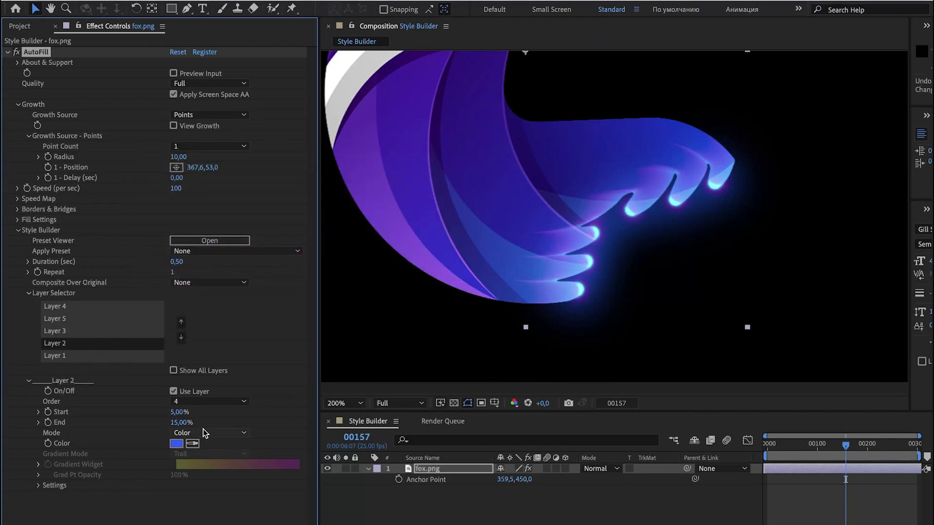
{"action": "left_click", "coordinate": [176, 443]}
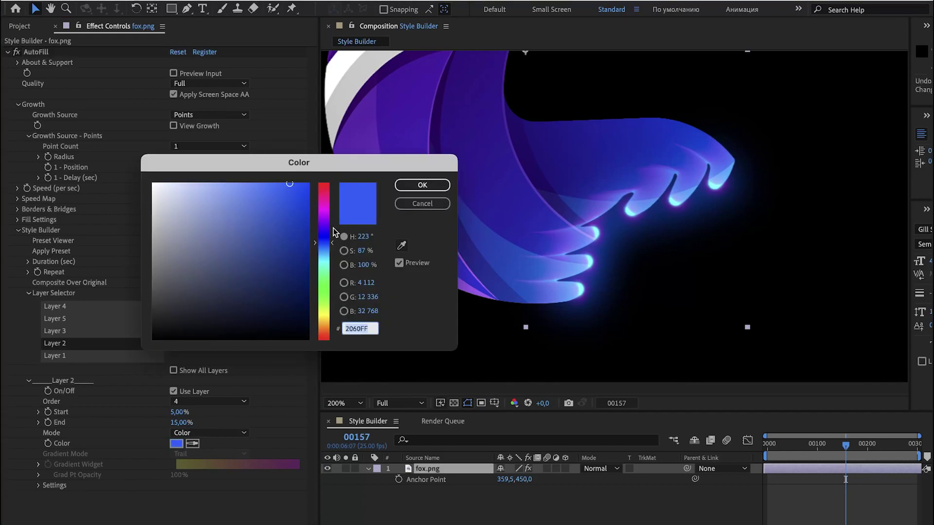
{"action": "left_click_drag", "start_coordinate": [333, 233], "coordinate": [332, 217]}
{"action": "left_click", "coordinate": [424, 185]}
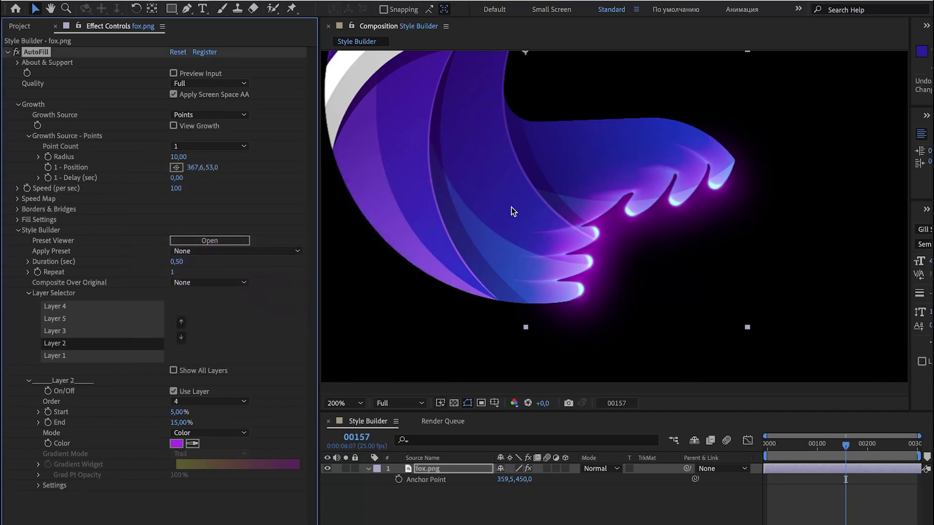
{"action": "mouse_move", "coordinate": [844, 454]}
{"action": "left_mouse_down"}
{"action": "mouse_move", "coordinate": [799, 447]}
{"action": "mouse_move", "coordinate": [855, 459]}
{"action": "mouse_move", "coordinate": [843, 456]}
{"action": "left_mouse_up"}
{"action": "left_click", "coordinate": [89, 320]}
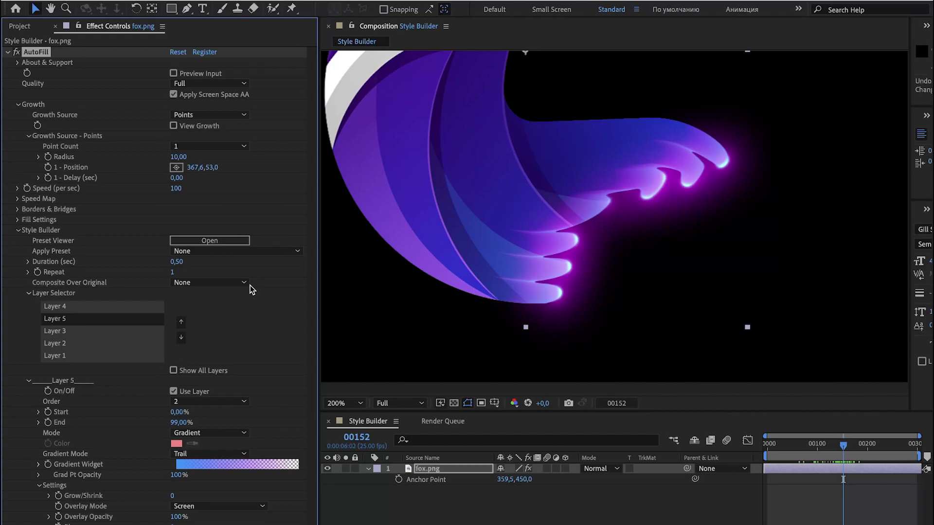
Apply a (Reveal) glow preset from Apply Preset and scrub the playhead to review it
{"action": "left_click", "coordinate": [263, 251]}
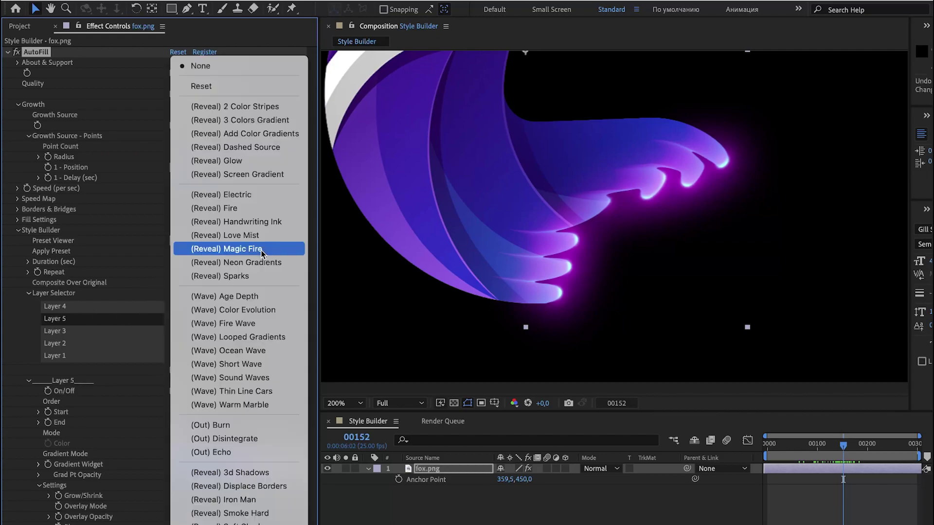
{"action": "left_click", "coordinate": [253, 161]}
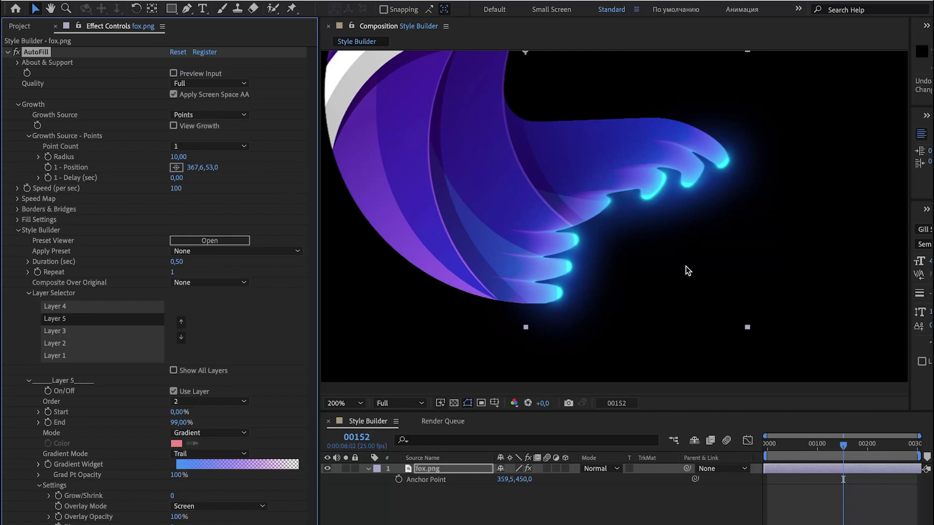
{"action": "mouse_move", "coordinate": [846, 445]}
{"action": "left_mouse_down"}
{"action": "mouse_move", "coordinate": [813, 445]}
{"action": "mouse_move", "coordinate": [841, 448]}
{"action": "left_mouse_up"}
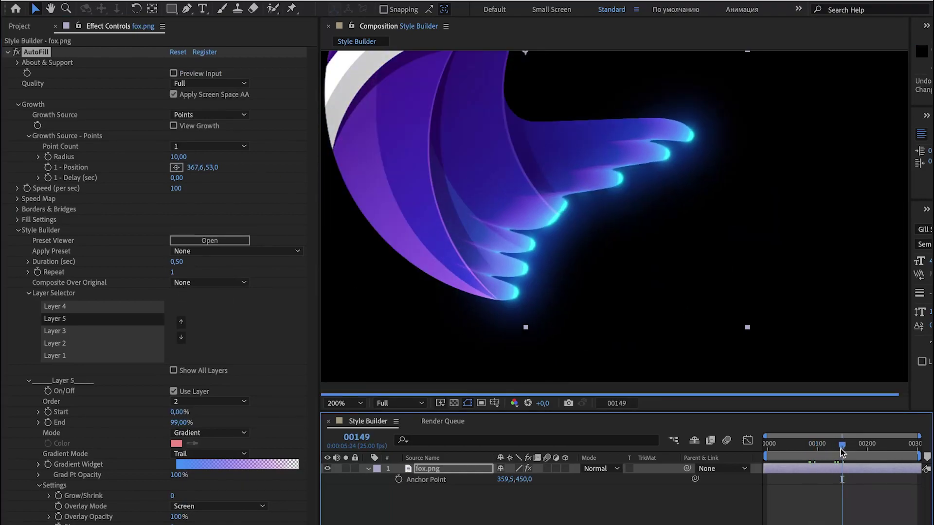